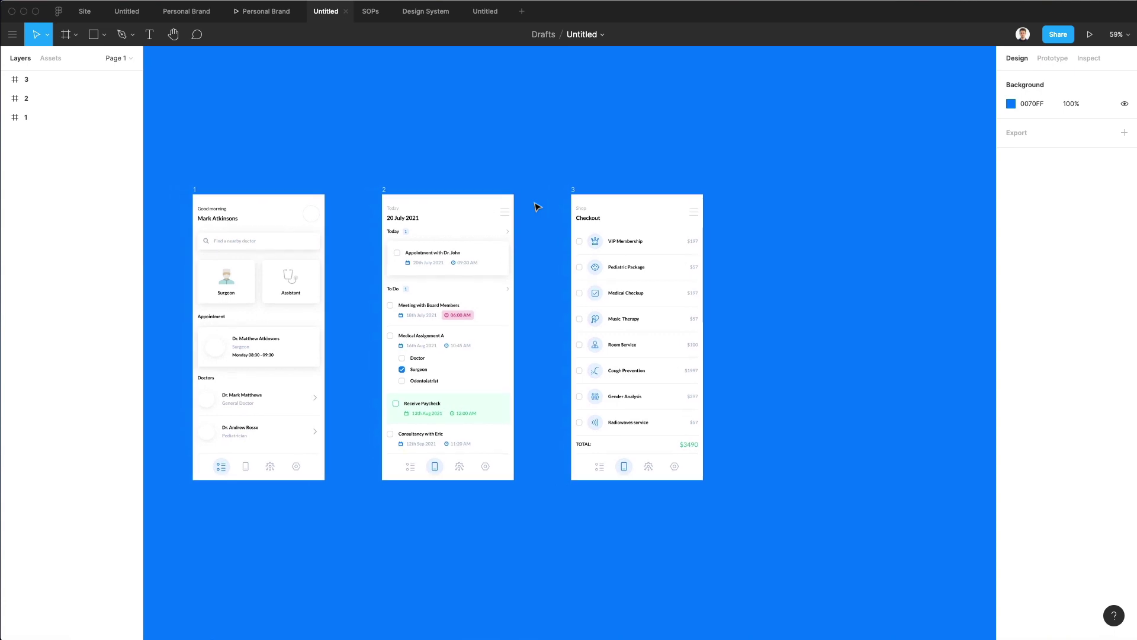
Duplicate the Checkout screen as a new frame 4.
{"action": "scroll", "coordinate": [538, 209], "scroll_direction": "down", "scroll_amount": 1}
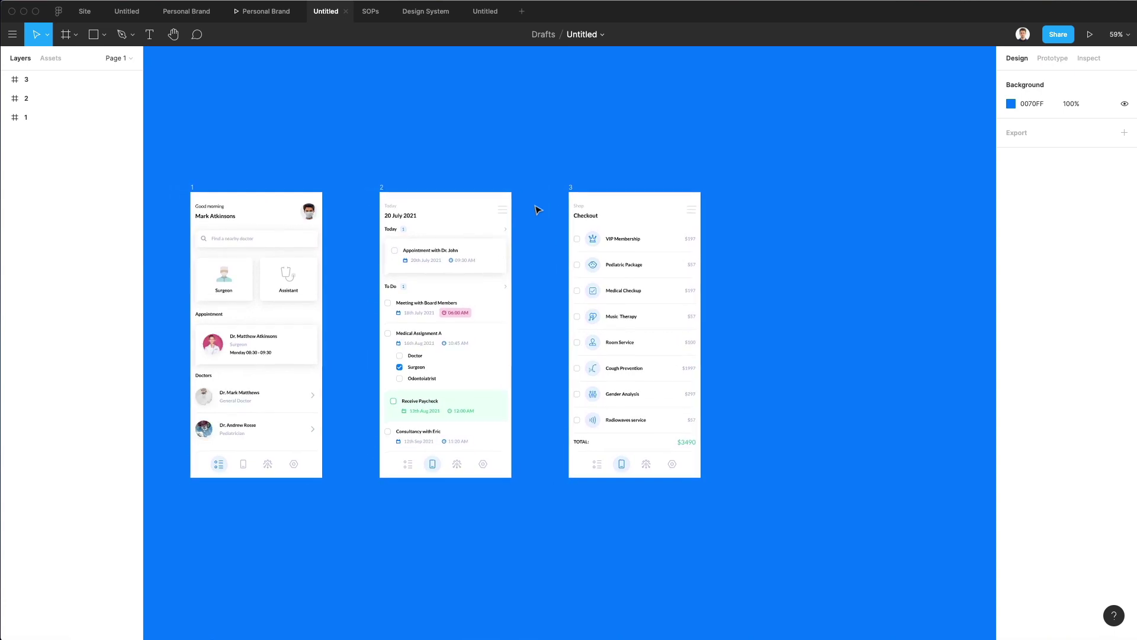
{"action": "scroll", "coordinate": [538, 209], "scroll_direction": "left", "scroll_amount": 10}
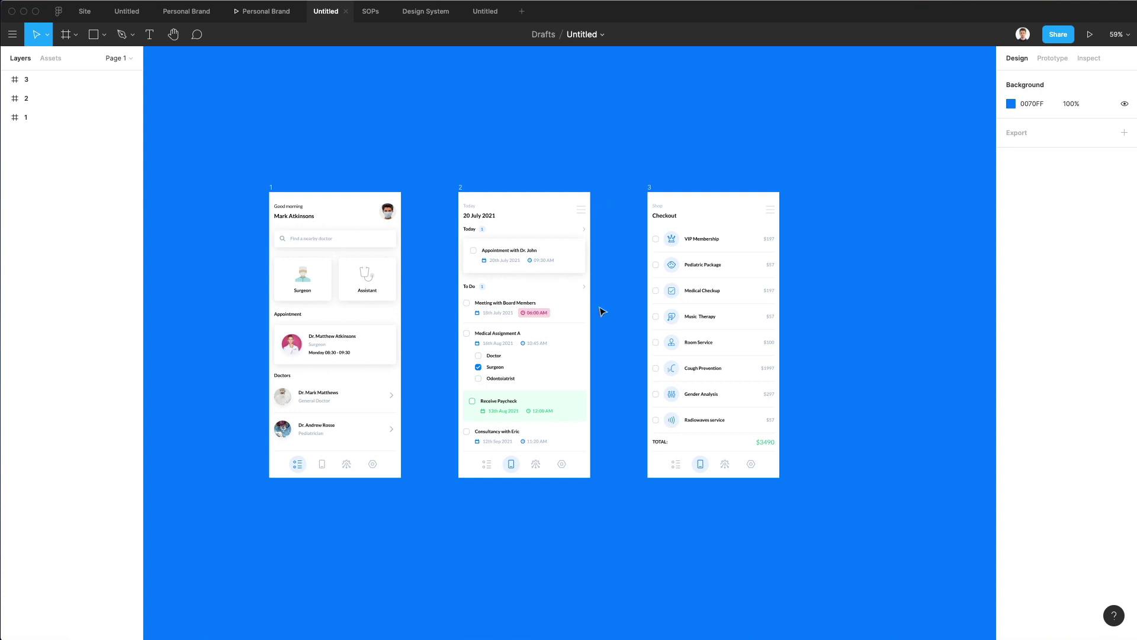
{"action": "scroll", "coordinate": [603, 311], "scroll_direction": "up", "scroll_amount": 5}
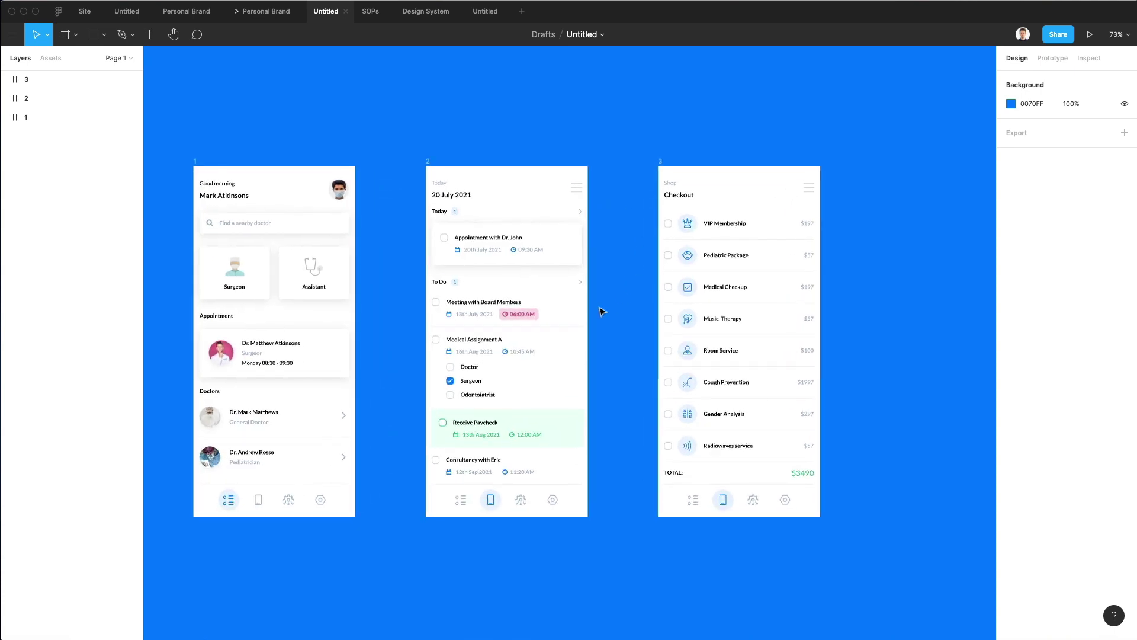
{"action": "scroll", "coordinate": [347, 198], "scroll_direction": "up", "scroll_amount": 1}
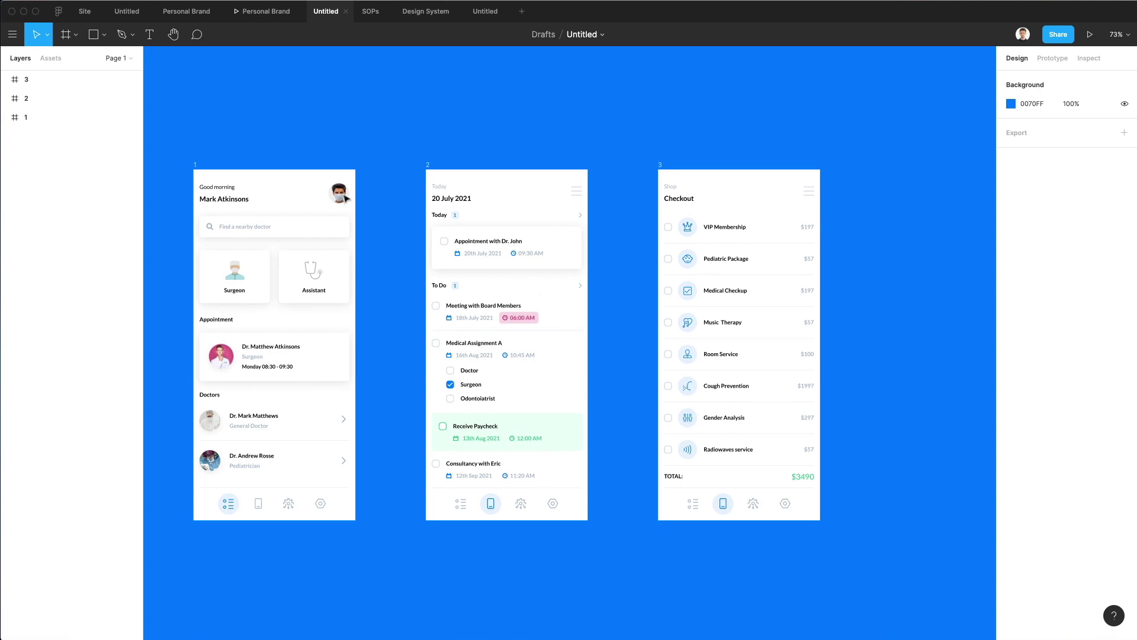
{"action": "scroll", "coordinate": [626, 163], "scroll_direction": "right", "scroll_amount": 5}
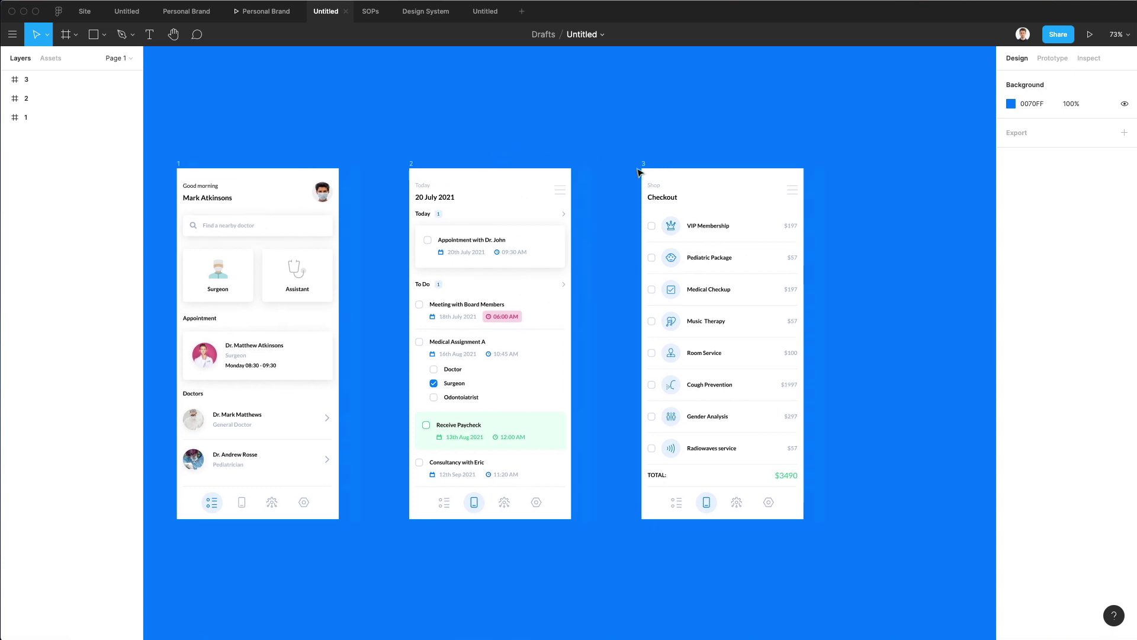
{"action": "left_click", "coordinate": [580, 178]}
{"action": "left_click_drag", "start_coordinate": [706, 195], "coordinate": [871, 207]}
Delete the checkout item rows from frame 4.
{"action": "scroll", "coordinate": [773, 211], "scroll_direction": "up", "scroll_amount": 5}
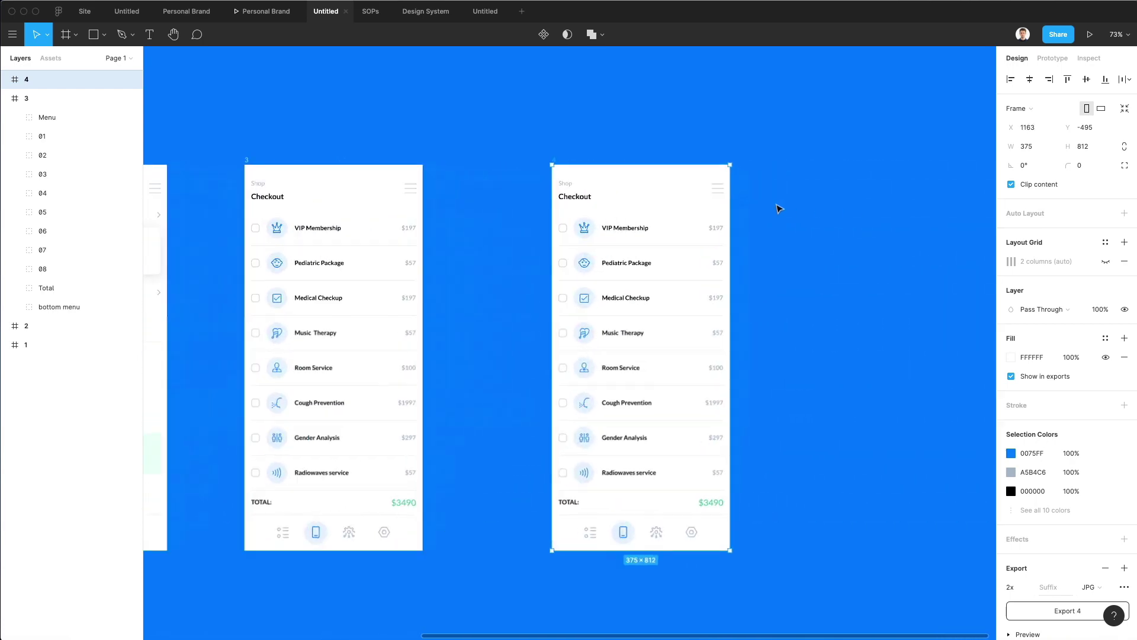
{"action": "scroll", "coordinate": [766, 212], "scroll_direction": "down", "scroll_amount": 2}
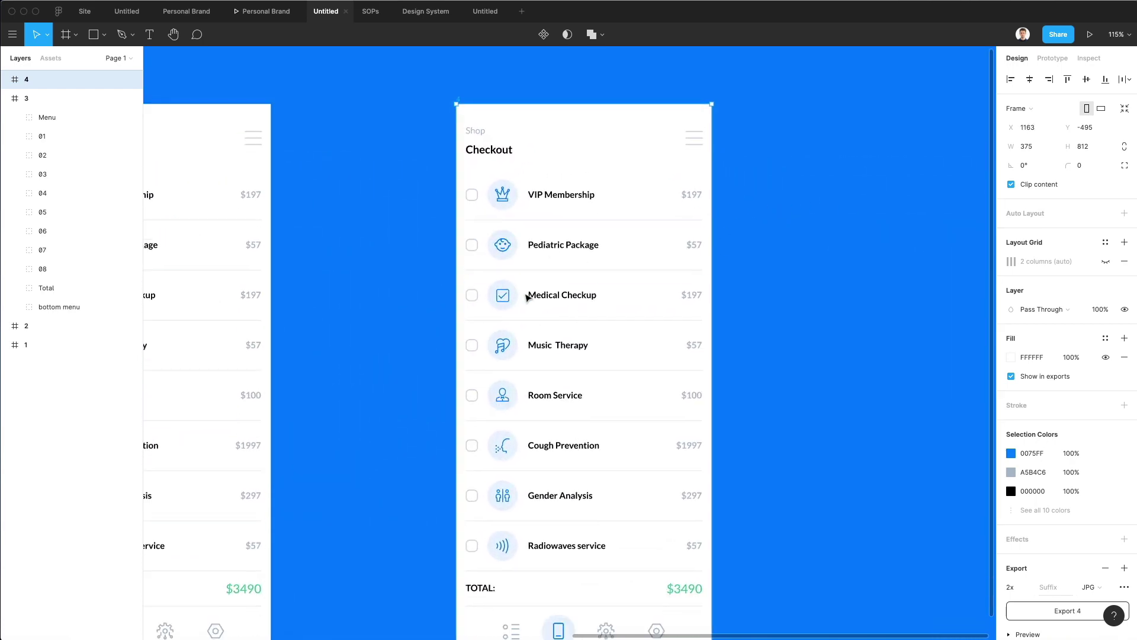
{"action": "scroll", "coordinate": [524, 294], "scroll_direction": "down", "scroll_amount": 2}
{"action": "scroll", "coordinate": [524, 294], "scroll_direction": "right", "scroll_amount": 2}
{"action": "key", "text": "Escape"}
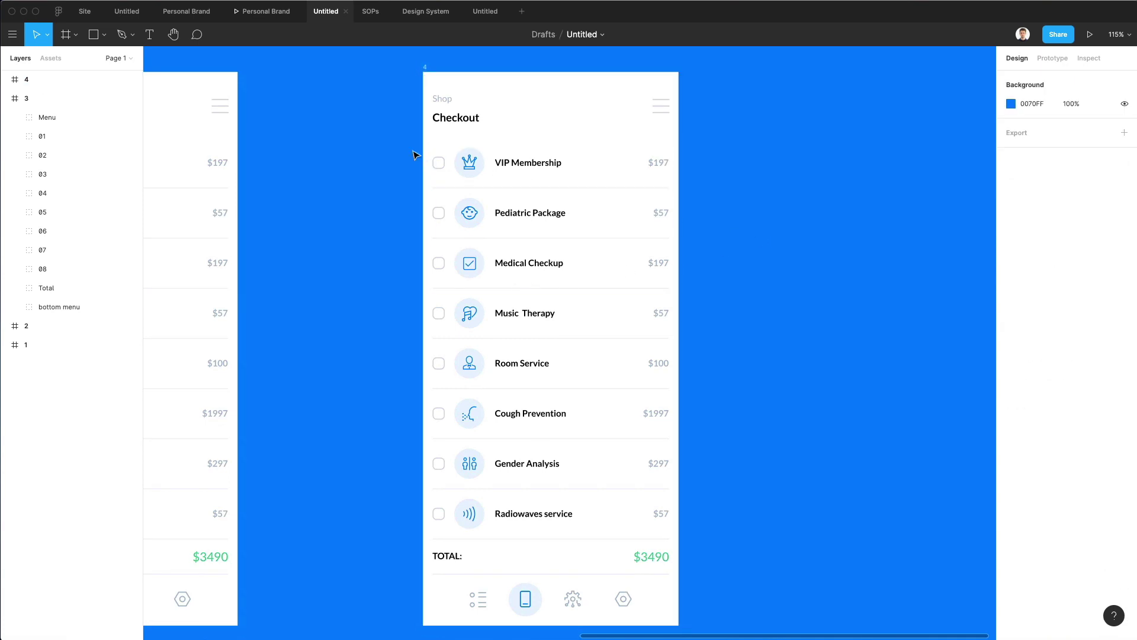
{"action": "left_click_drag", "start_coordinate": [413, 155], "coordinate": [681, 573]}
{"action": "key", "text": "Delete"}
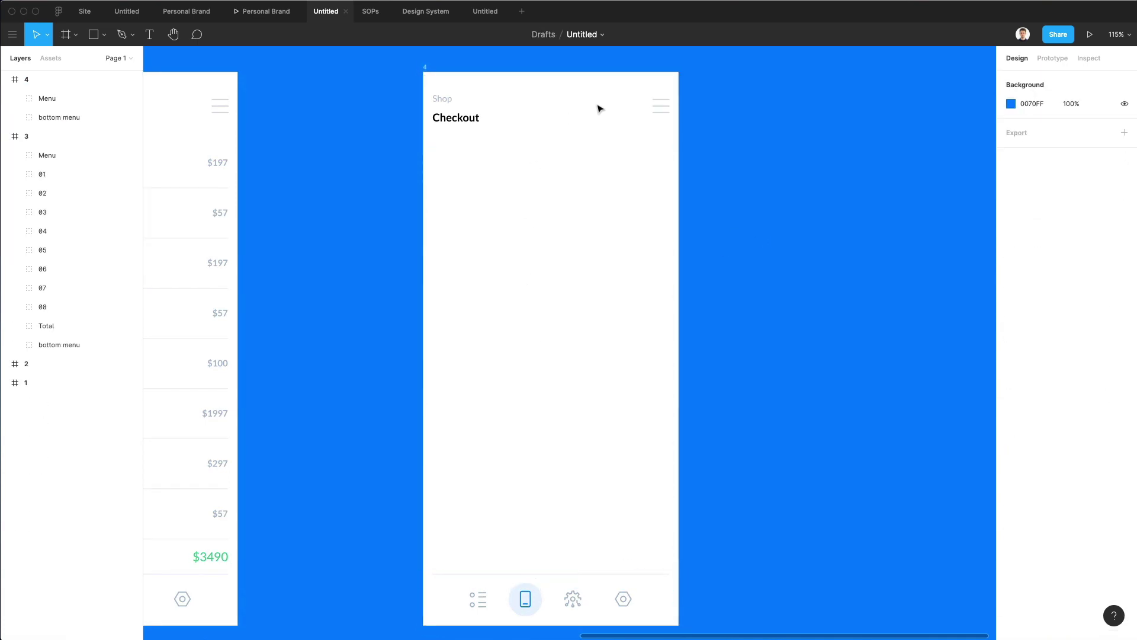
{"action": "left_click", "coordinate": [628, 124]}
{"action": "left_click", "coordinate": [693, 175]}
Delete frame 4's bottom icon bar, leaving the divider line.
{"action": "scroll", "coordinate": [503, 541], "scroll_direction": "up", "scroll_amount": 1}
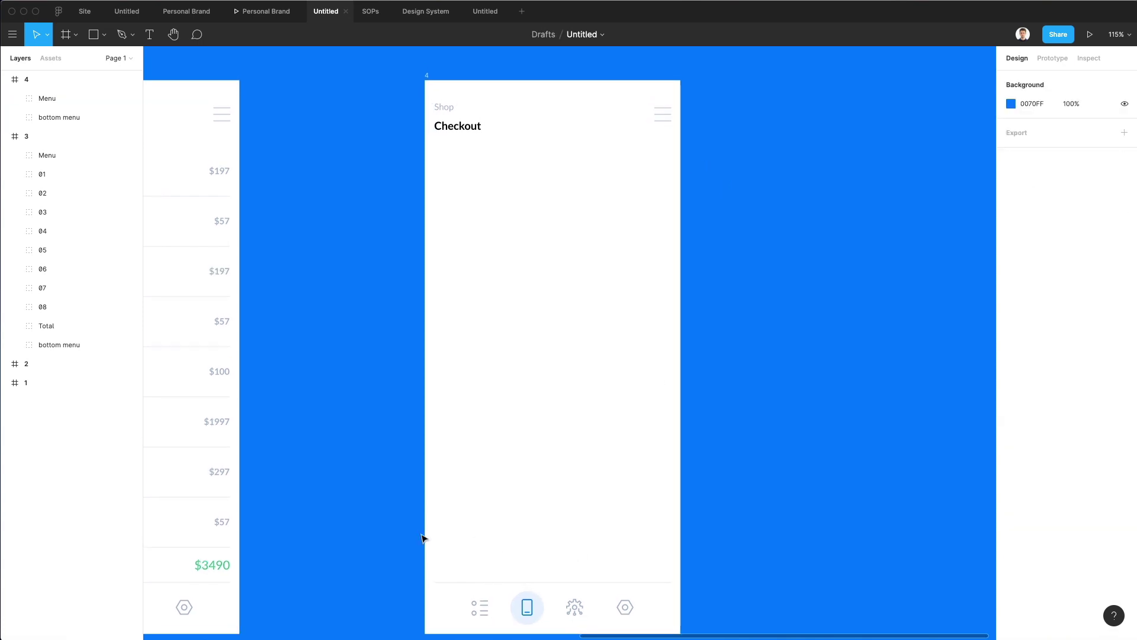
{"action": "left_click_drag", "start_coordinate": [423, 538], "coordinate": [394, 594]}
{"action": "key", "text": "Delete"}
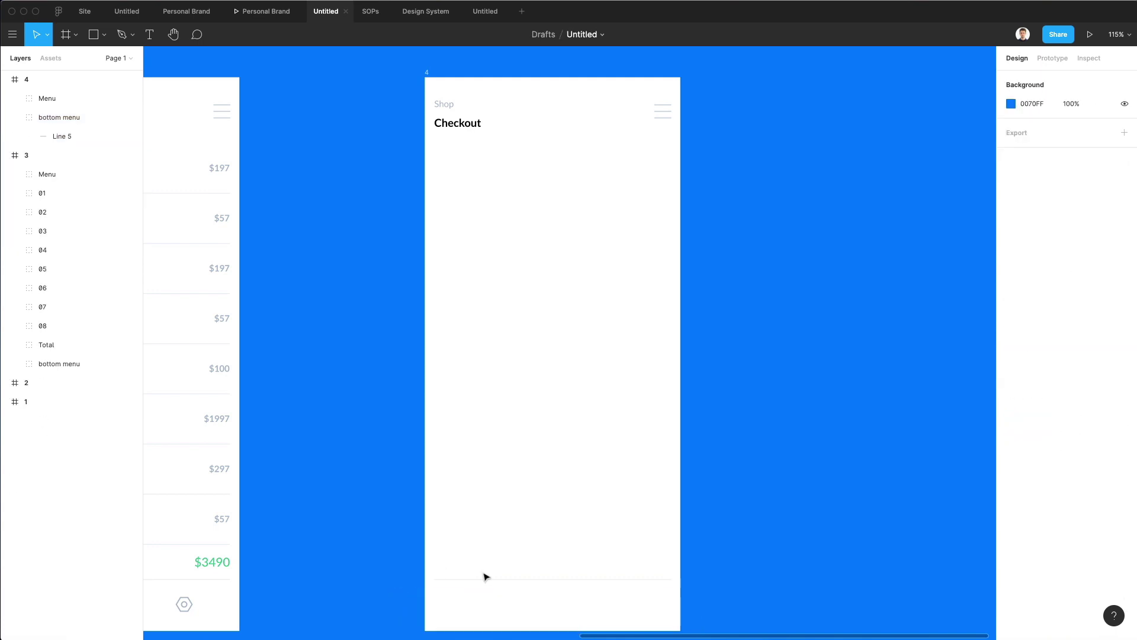
{"action": "left_click", "coordinate": [482, 580]}
{"action": "key", "text": "Escape"}
{"action": "scroll", "coordinate": [514, 504], "scroll_direction": "up", "scroll_amount": 2}
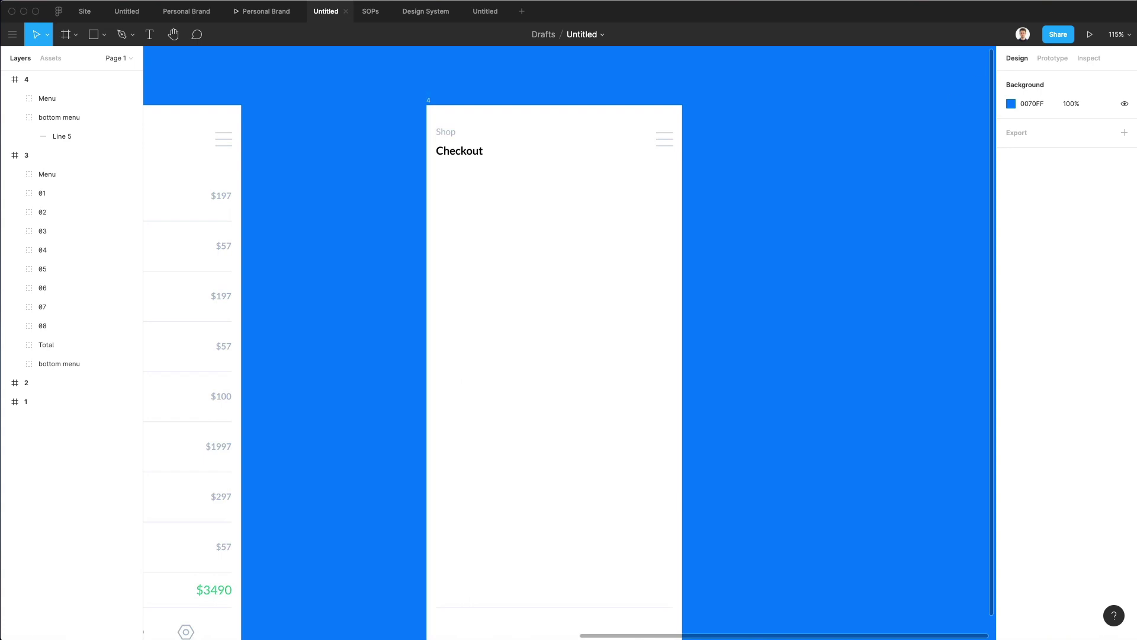
Retype frame 4's Checkout heading as Chat.
{"action": "double_click", "coordinate": [470, 154]}
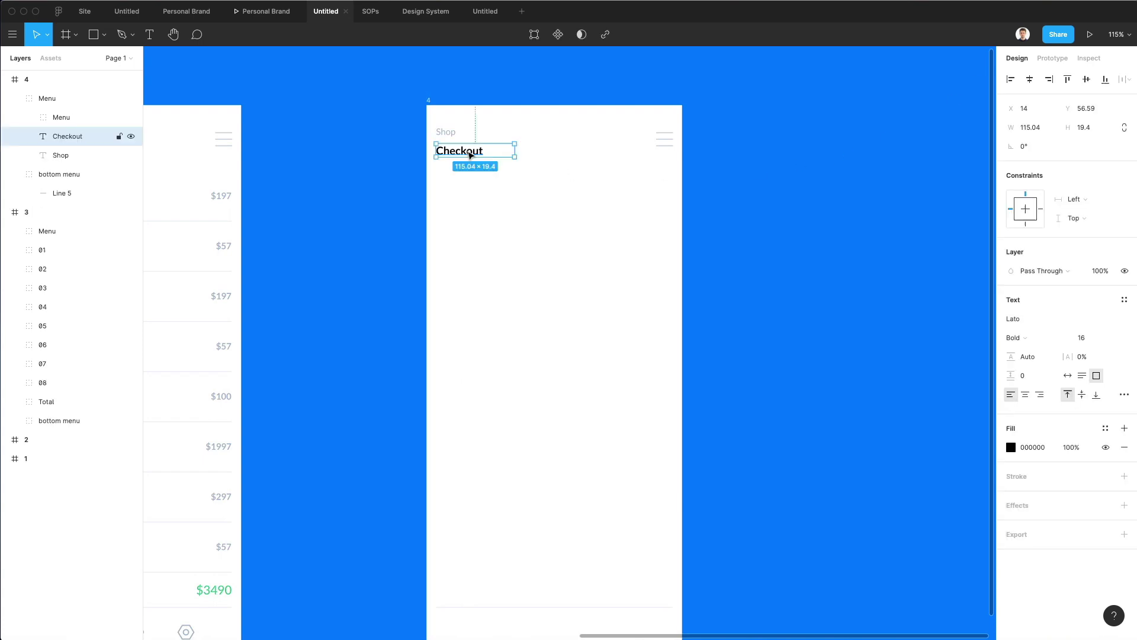
{"action": "double_click", "coordinate": [469, 154]}
{"action": "type", "text": "Chat"}
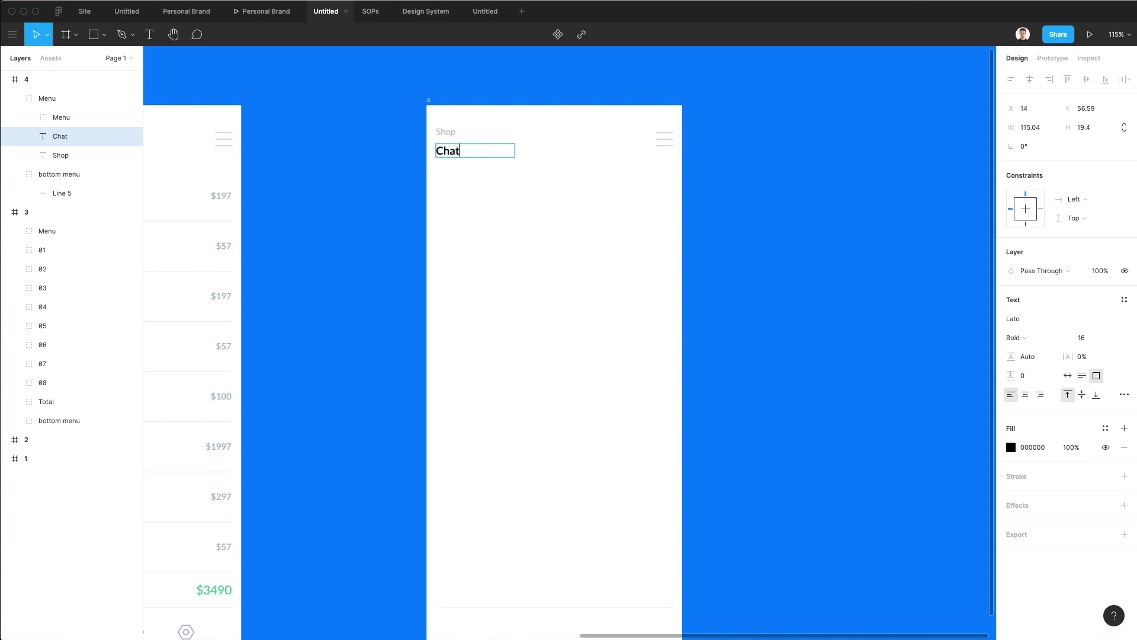
Replace the Shop label above the heading with the contact's name.
{"action": "left_click", "coordinate": [446, 132]}
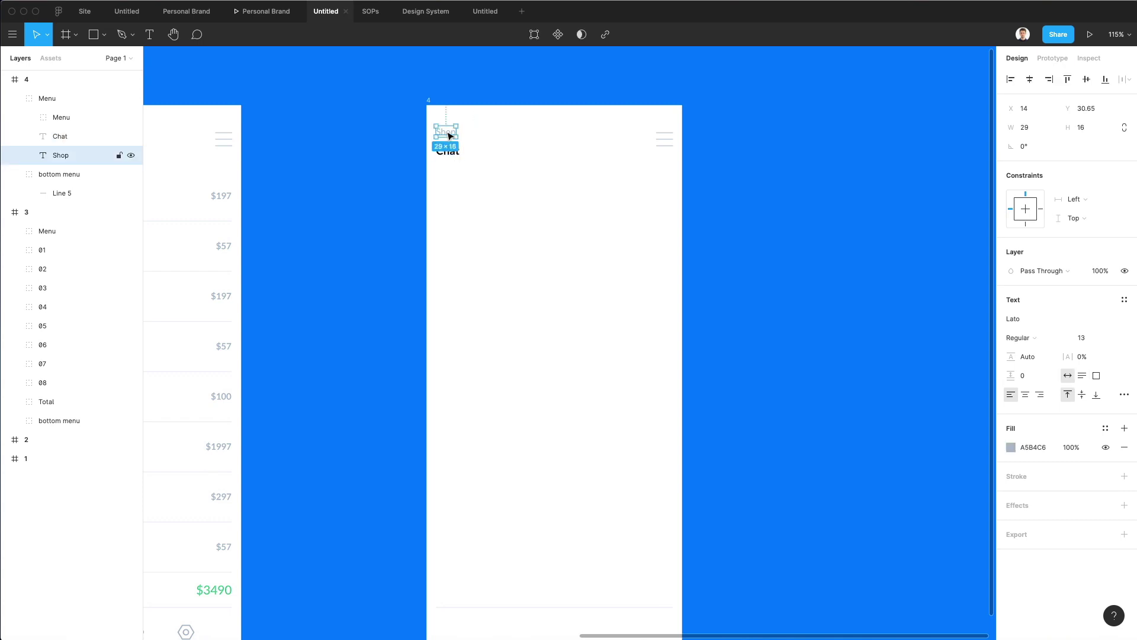
{"action": "double_click", "coordinate": [447, 131]}
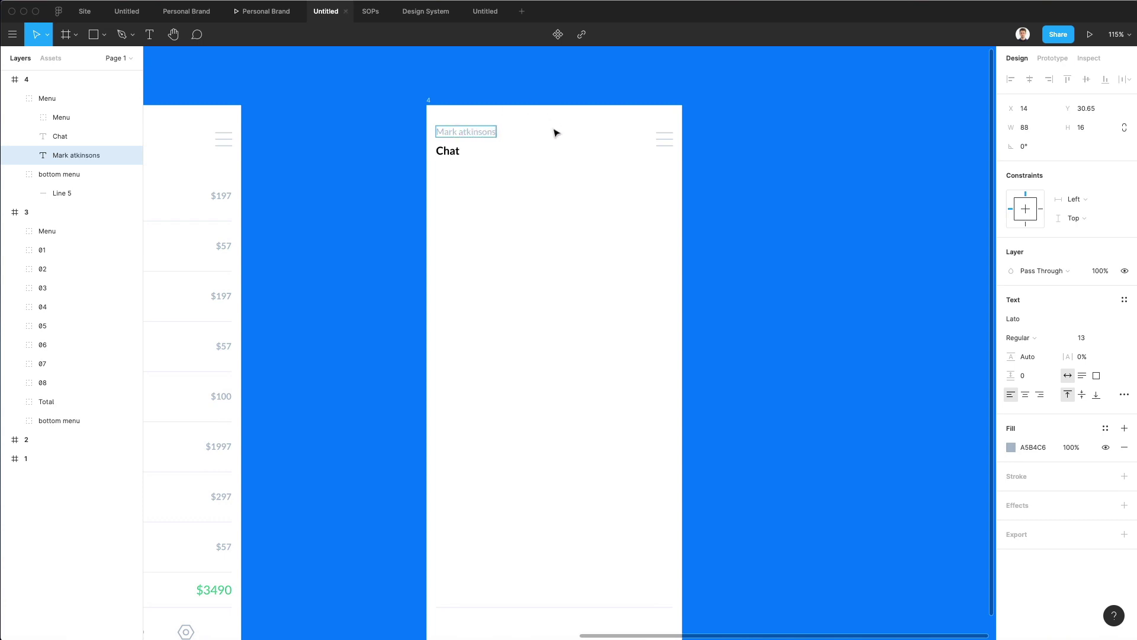
{"action": "left_click", "coordinate": [526, 148]}
{"action": "scroll", "coordinate": [534, 141], "scroll_direction": "up", "scroll_amount": 3}
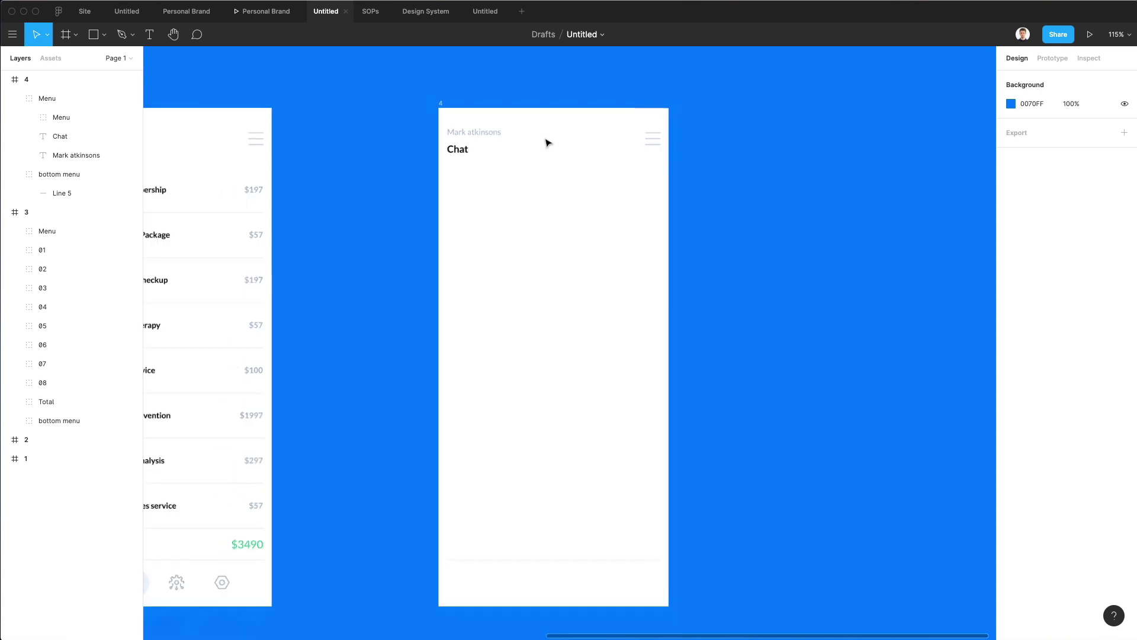
Draw a rounded pill rectangle under the Chat heading and nudge it down.
{"action": "key", "text": "r"}
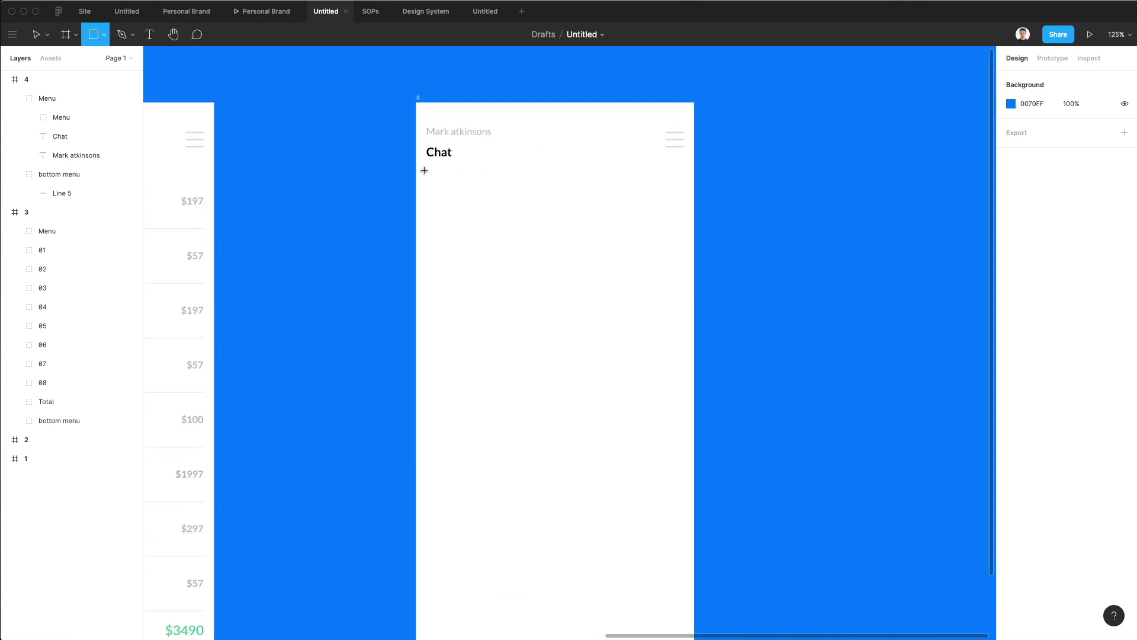
{"action": "left_click_drag", "start_coordinate": [428, 168], "coordinate": [529, 194]}
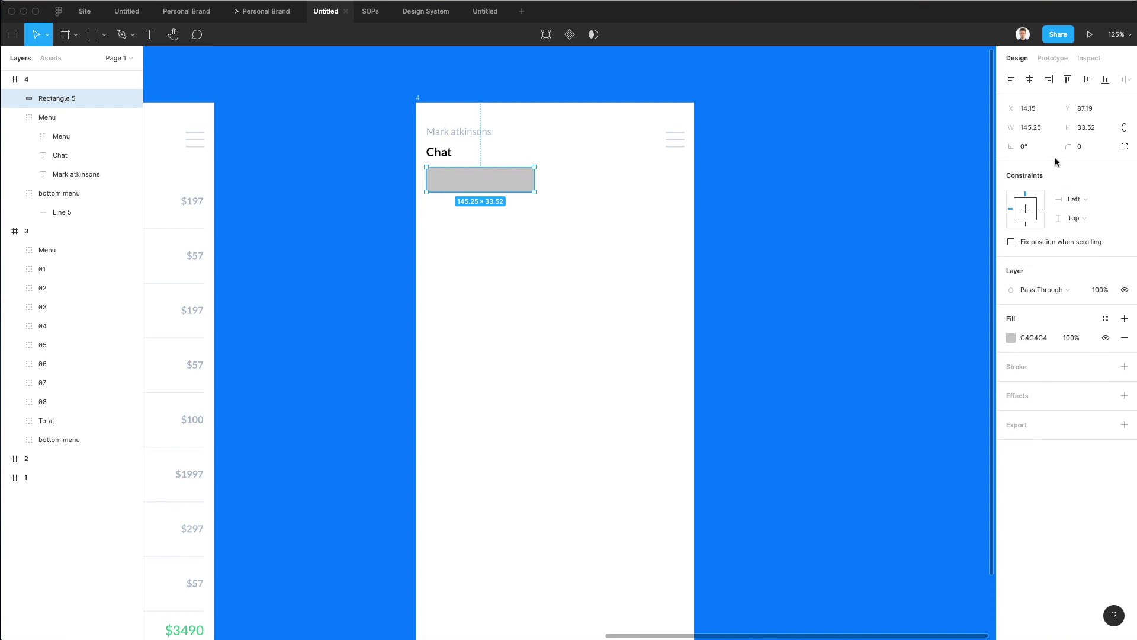
{"action": "left_click", "coordinate": [1079, 147]}
{"action": "type", "text": "20"}
{"action": "key", "text": "Return"}
{"action": "left_click", "coordinate": [502, 194]}
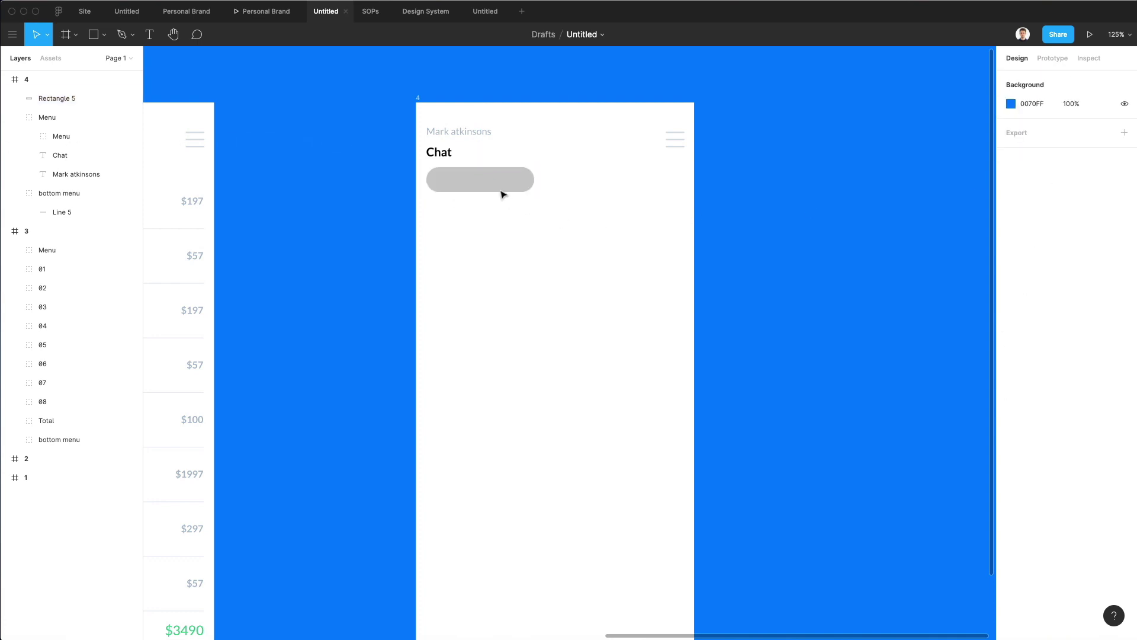
{"action": "left_click", "coordinate": [499, 194]}
{"action": "key", "text": "shift+Down"}
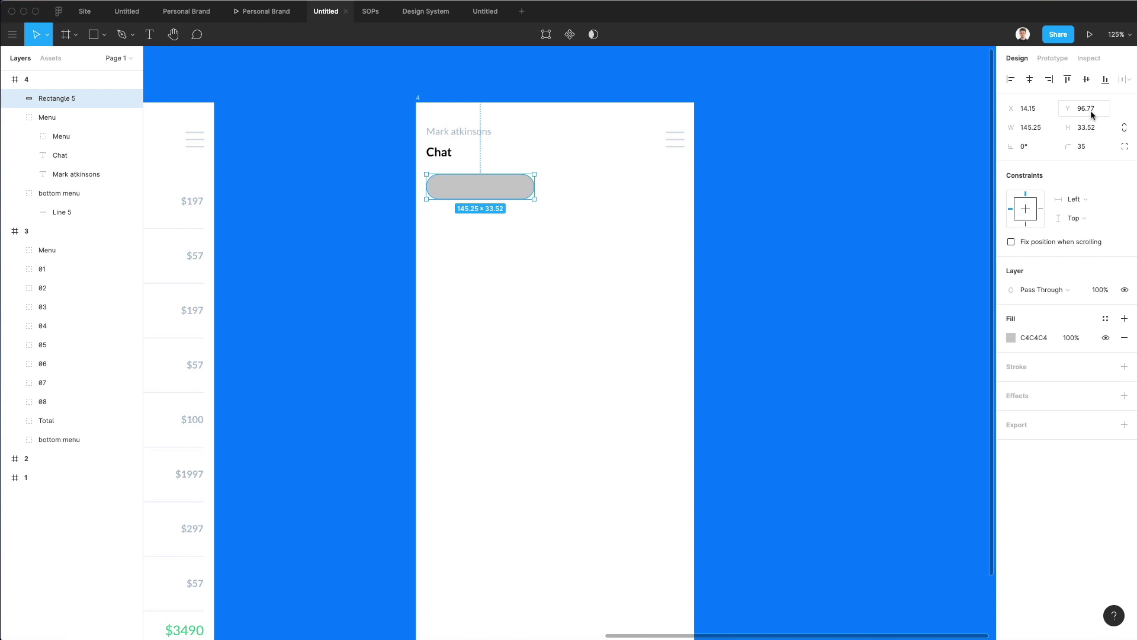
{"action": "left_click", "coordinate": [668, 221]}
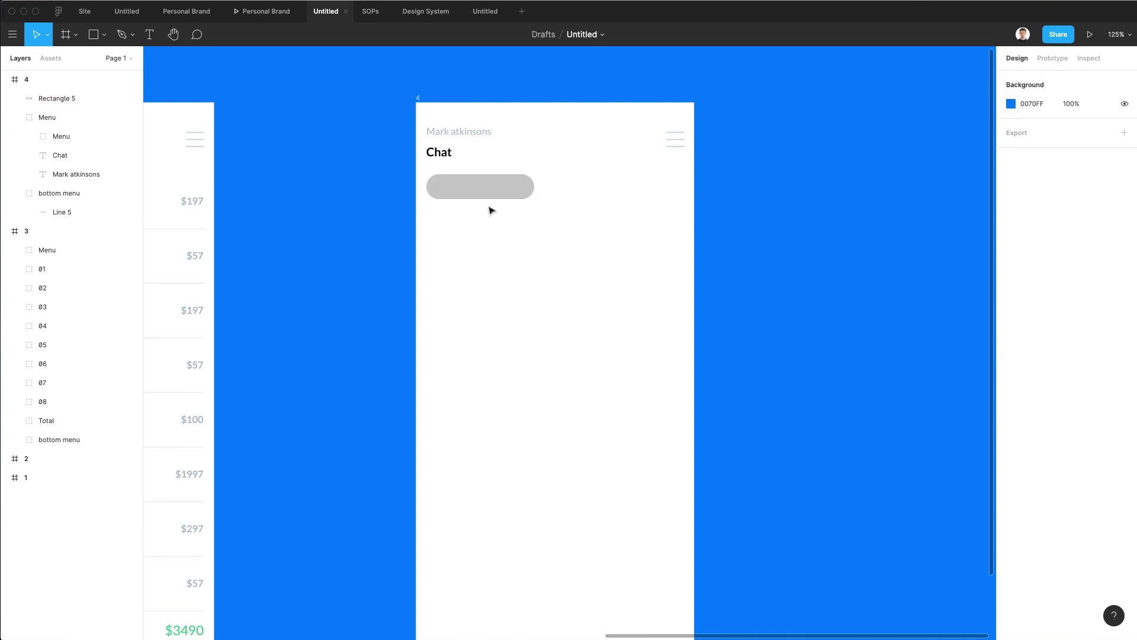
{"action": "left_click", "coordinate": [508, 186]}
Fill the pill with a vivid green (45DA92).
{"action": "left_click", "coordinate": [1016, 337]}
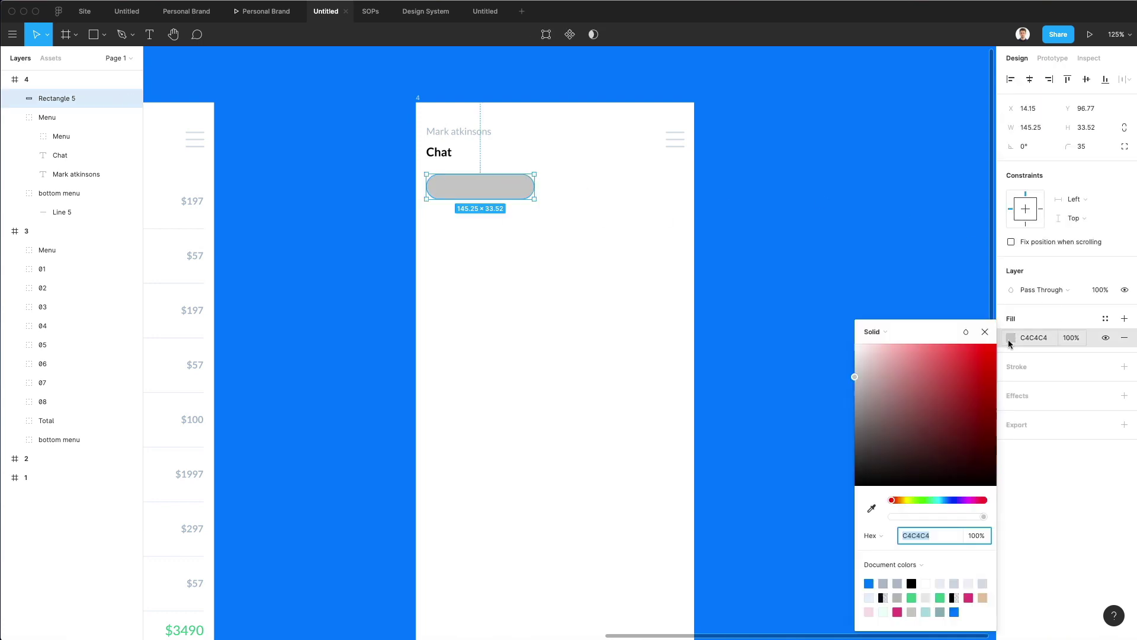
{"action": "left_click", "coordinate": [932, 501]}
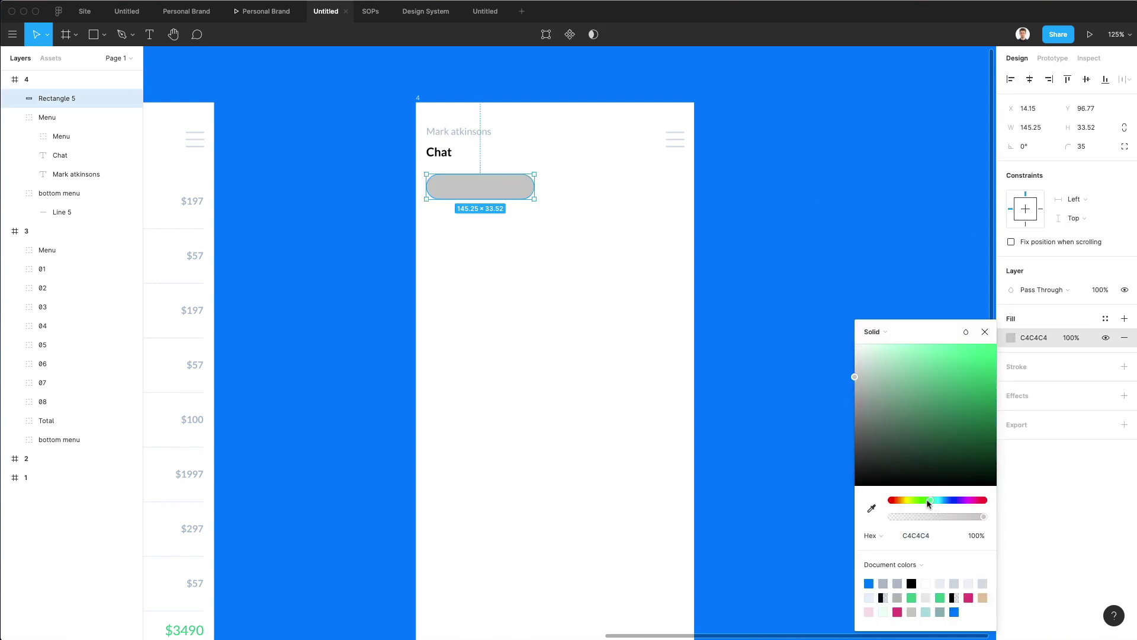
{"action": "left_click_drag", "start_coordinate": [988, 386], "coordinate": [951, 371]}
{"action": "left_click", "coordinate": [515, 325]}
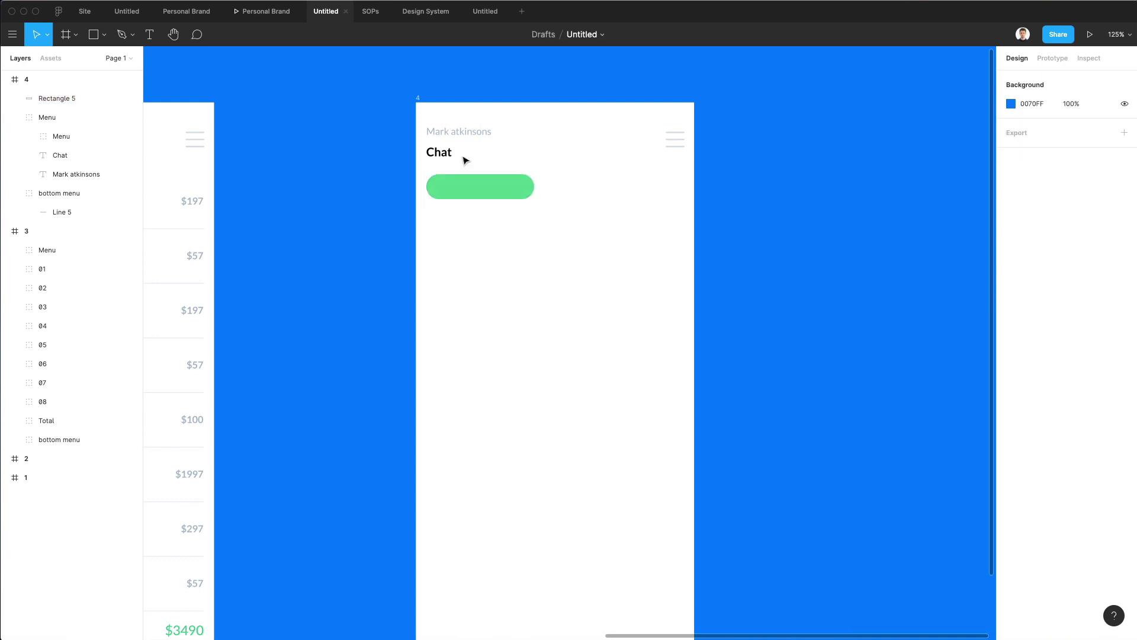
Paste a copied text layer into frame 4 and centre it on the green pill.
{"action": "scroll", "coordinate": [472, 178], "scroll_direction": "left", "scroll_amount": 5}
{"action": "scroll", "coordinate": [472, 178], "scroll_direction": "down", "scroll_amount": 3}
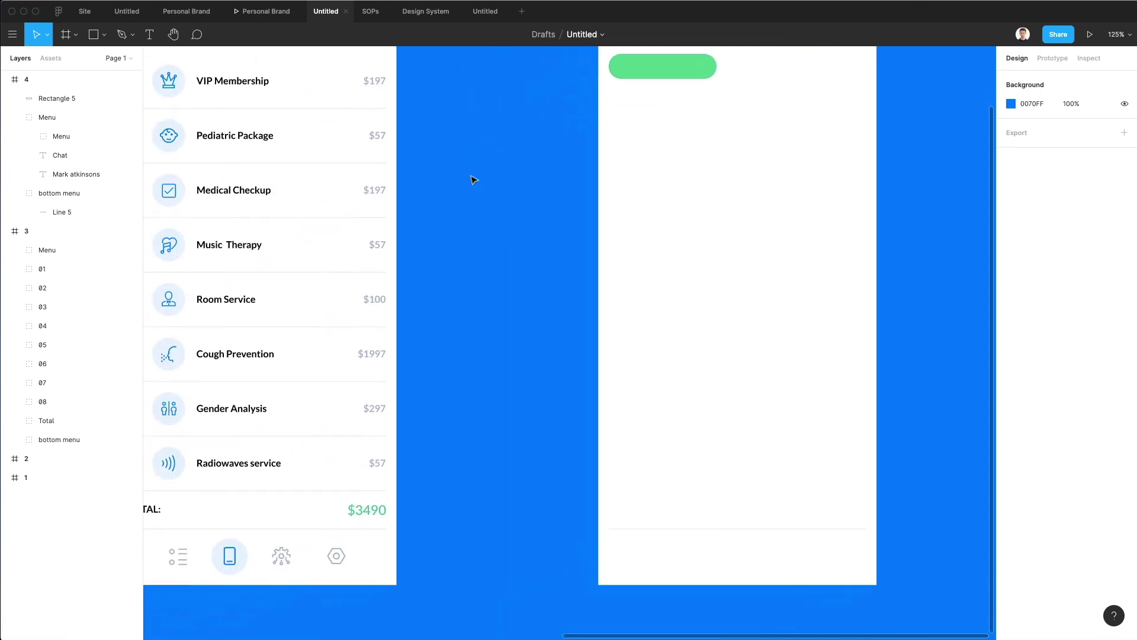
{"action": "left_click", "coordinate": [261, 130]}
{"action": "scroll", "coordinate": [561, 223], "scroll_direction": "right", "scroll_amount": 3}
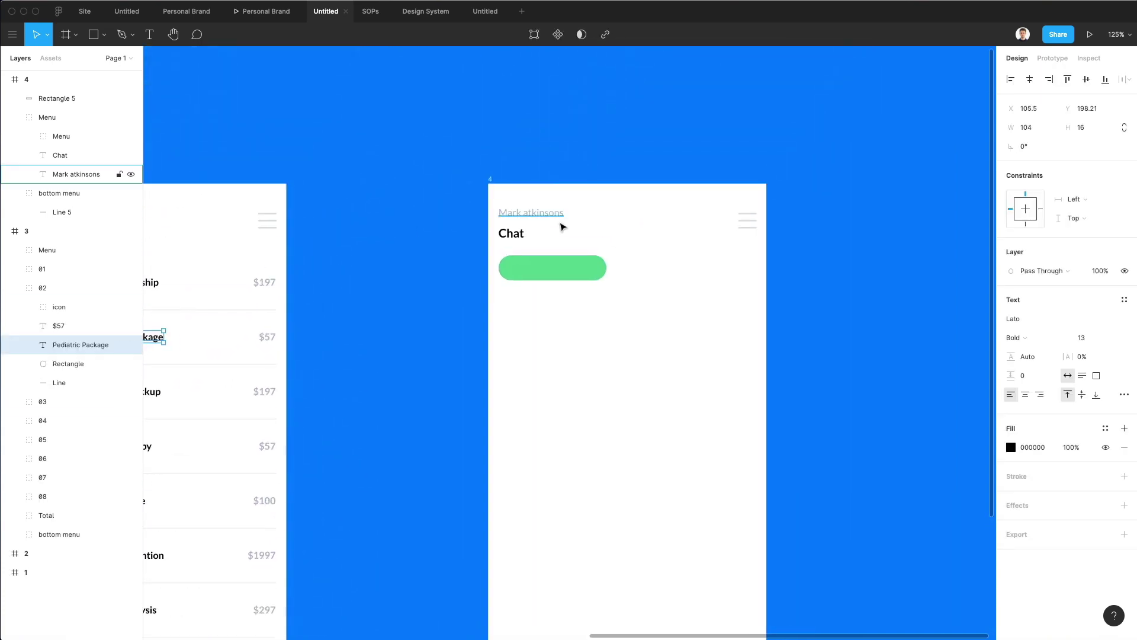
{"action": "scroll", "coordinate": [579, 276], "scroll_direction": "up", "scroll_amount": 5}
{"action": "key", "text": "super+v"}
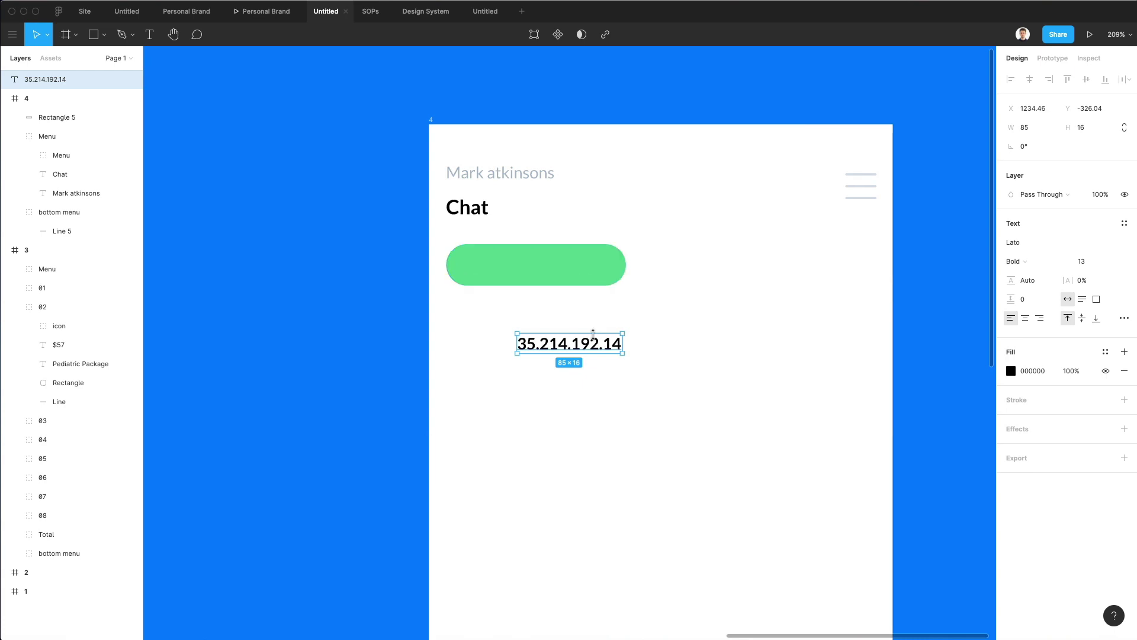
{"action": "left_click_drag", "start_coordinate": [600, 343], "coordinate": [558, 270]}
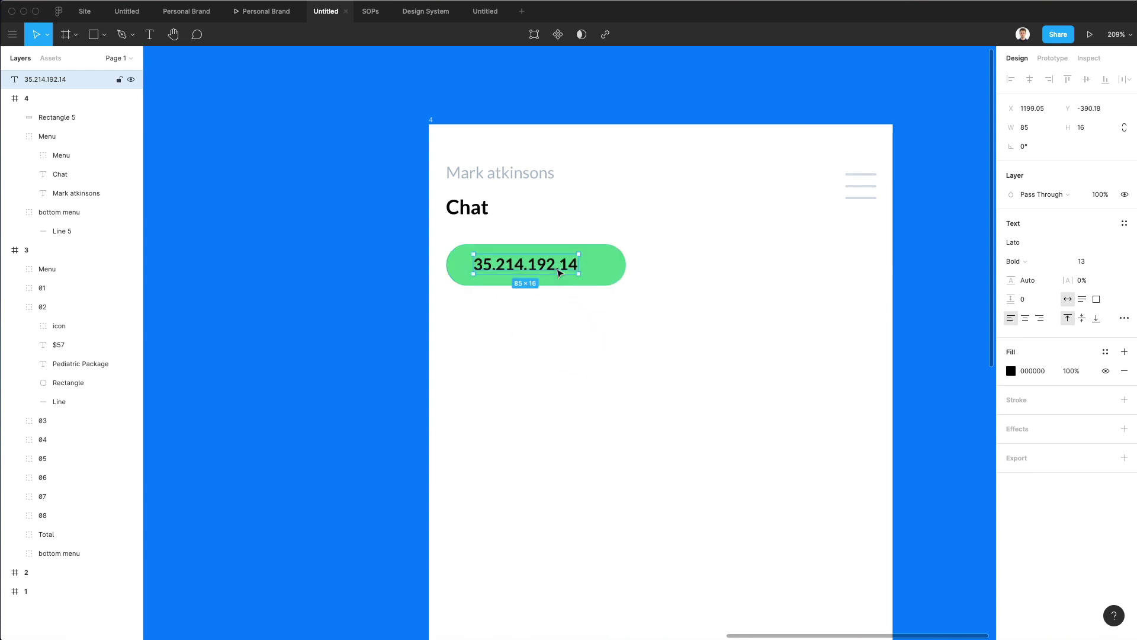
{"action": "key", "text": "Down"}
{"action": "key", "text": "Left"}
{"action": "key", "text": "Left"}
{"action": "key", "text": "Left"}
Change the pasted text to 'Hello!' and colour it white.
{"action": "key", "text": "Return"}
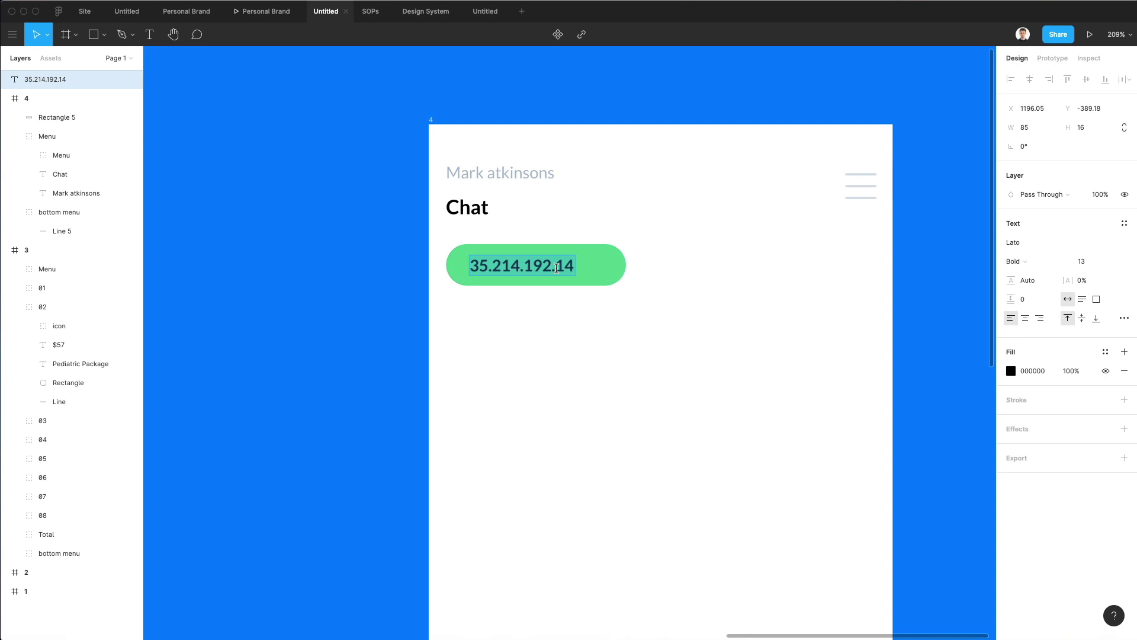
{"action": "type", "text": "Hello"}
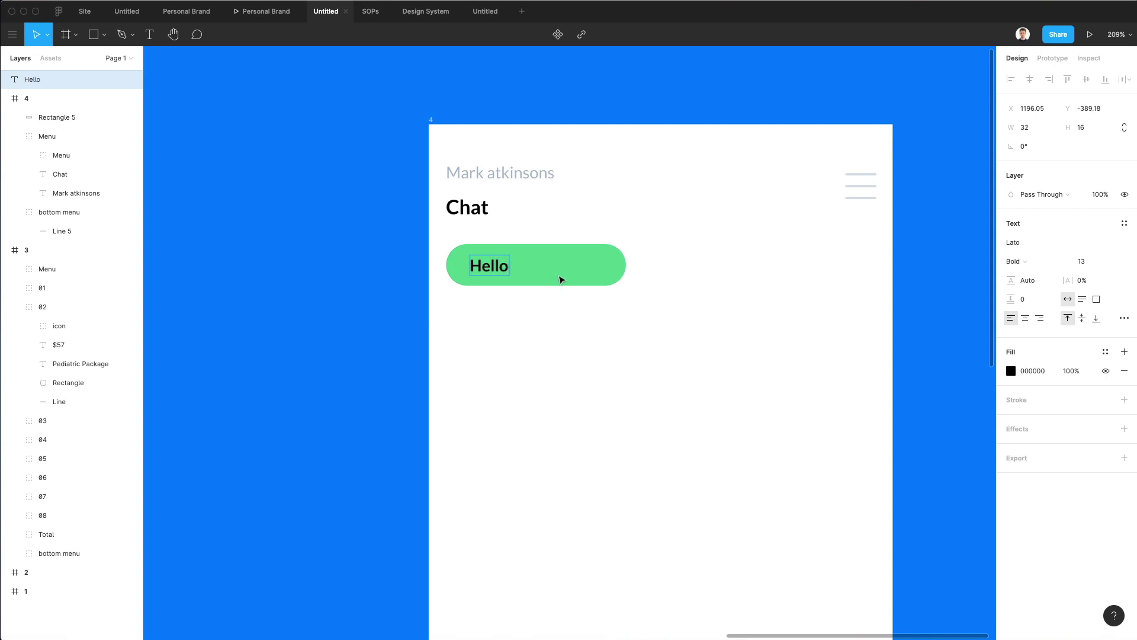
{"action": "key", "text": "Escape"}
{"action": "key", "text": "i"}
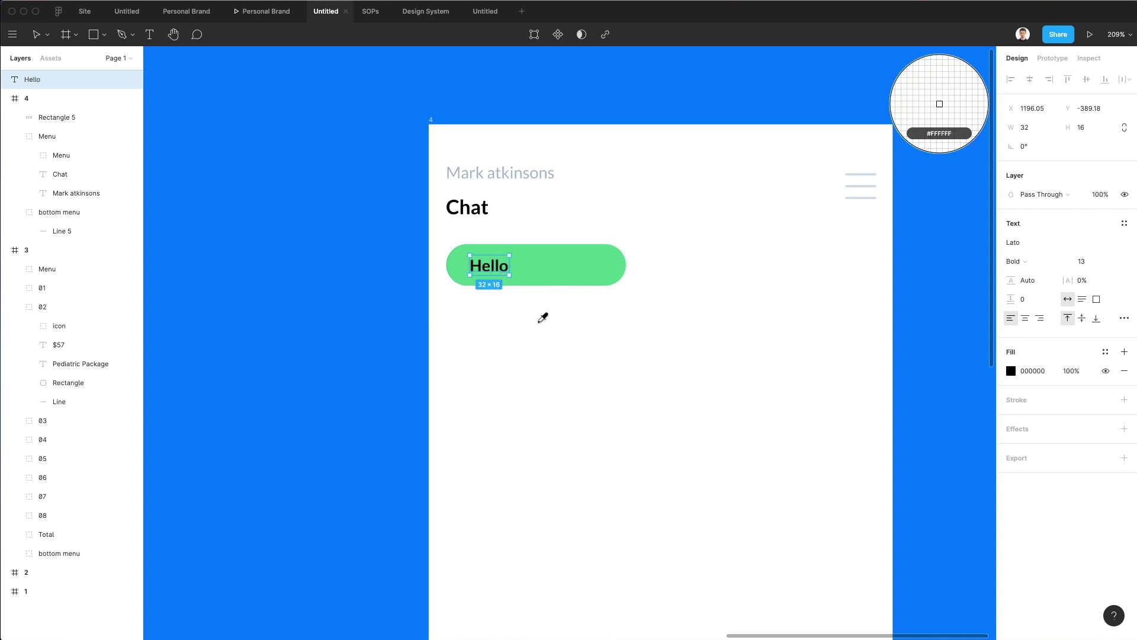
{"action": "left_click", "coordinate": [541, 320]}
{"action": "key", "text": "Up"}
{"action": "key", "text": "Return"}
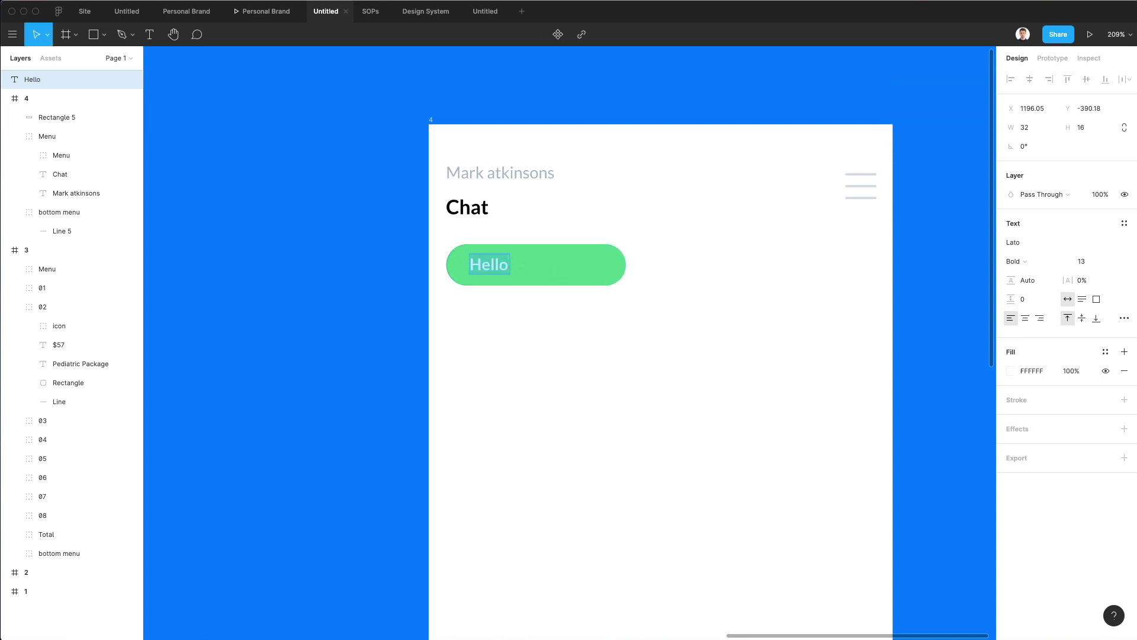
Narrow the green pill so it hugs the Hello! text.
{"action": "left_click", "coordinate": [616, 264]}
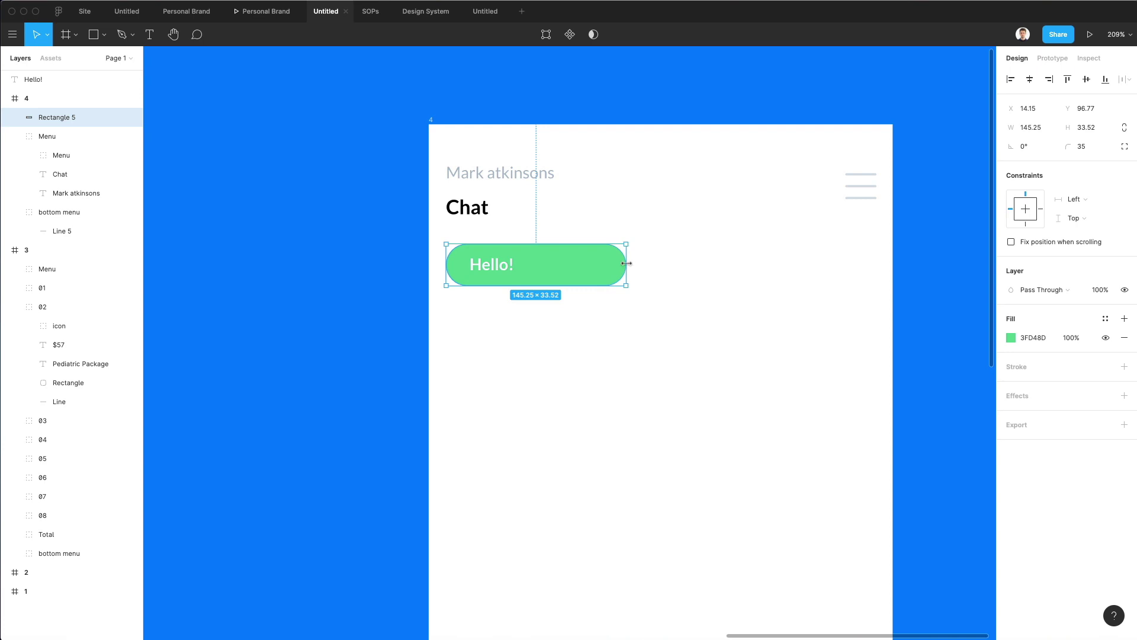
{"action": "left_click_drag", "start_coordinate": [626, 264], "coordinate": [532, 265]}
{"action": "left_click", "coordinate": [564, 259]}
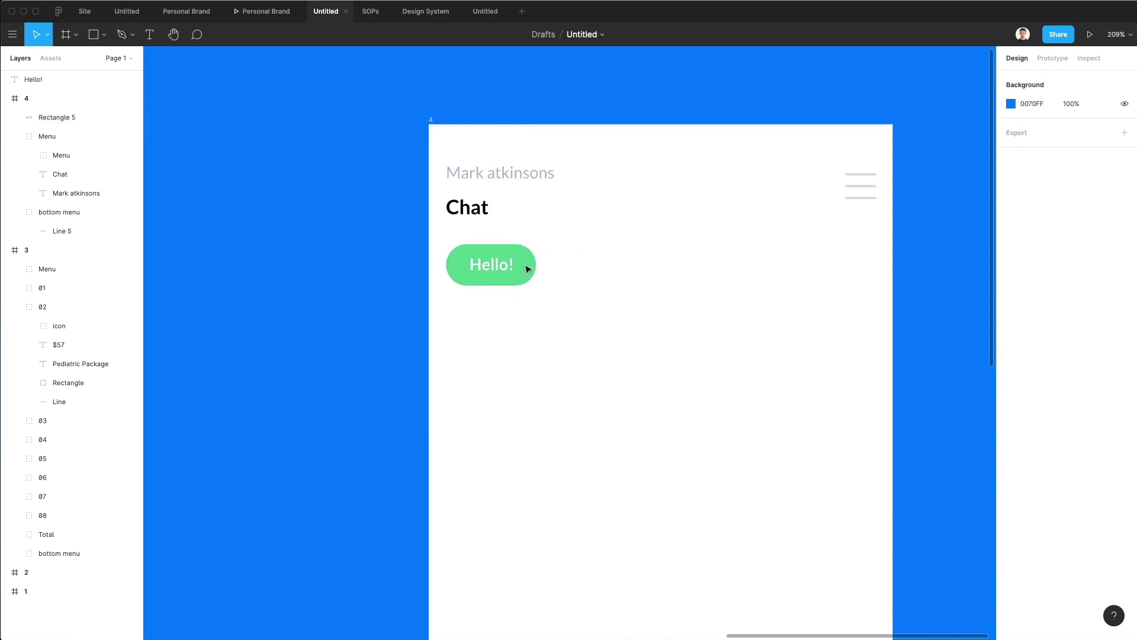
{"action": "scroll", "coordinate": [444, 286], "scroll_direction": "up", "scroll_amount": 6}
{"action": "scroll", "coordinate": [503, 278], "scroll_direction": "down", "scroll_amount": 7}
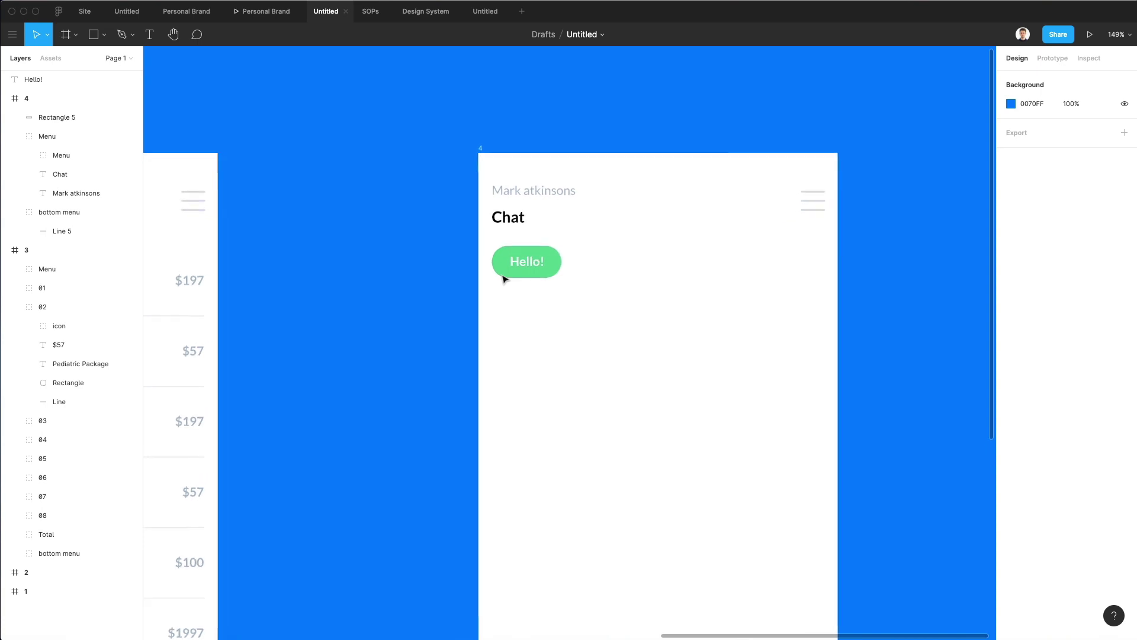
{"action": "scroll", "coordinate": [503, 274], "scroll_direction": "up", "scroll_amount": 4}
{"action": "double_click", "coordinate": [490, 269]}
{"action": "left_click_drag", "start_coordinate": [451, 262], "coordinate": [539, 345]}
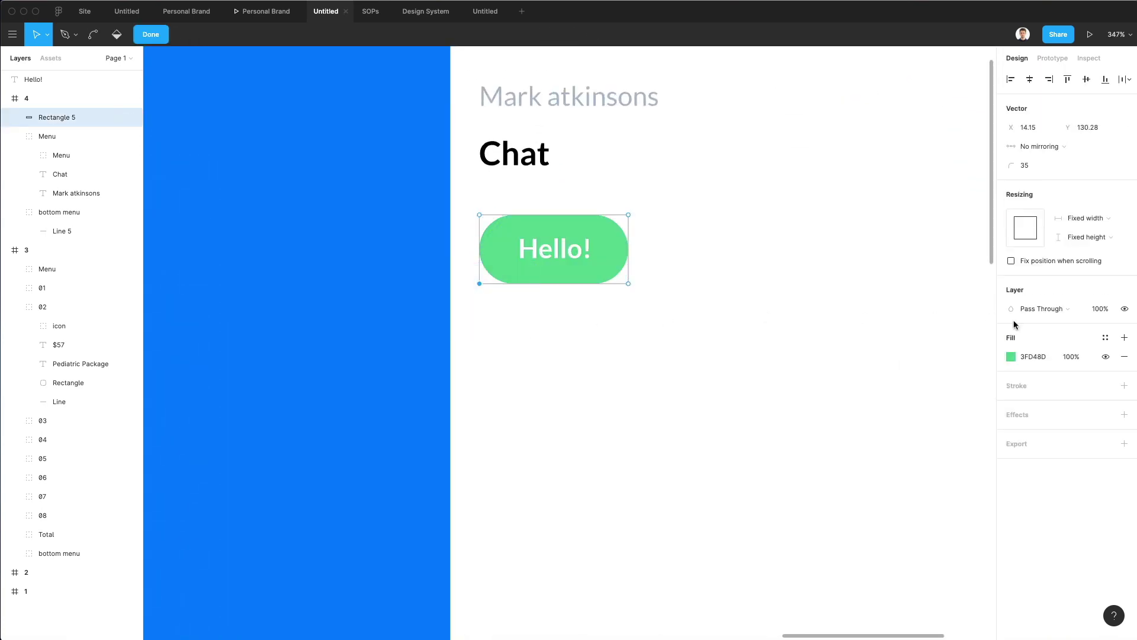
{"action": "mouse_move", "coordinate": [1011, 165]}
{"action": "left_mouse_down"}
{"action": "mouse_move", "coordinate": [954, 170]}
{"action": "mouse_move", "coordinate": [992, 170]}
{"action": "left_mouse_up"}
{"action": "key", "text": "super+z"}
{"action": "left_click", "coordinate": [480, 249]}
{"action": "key", "text": "super+z"}
{"action": "left_click", "coordinate": [554, 284]}
{"action": "left_click", "coordinate": [487, 293]}
{"action": "left_click_drag", "start_coordinate": [1012, 166], "coordinate": [1007, 164]}
{"action": "key", "text": "super+z"}
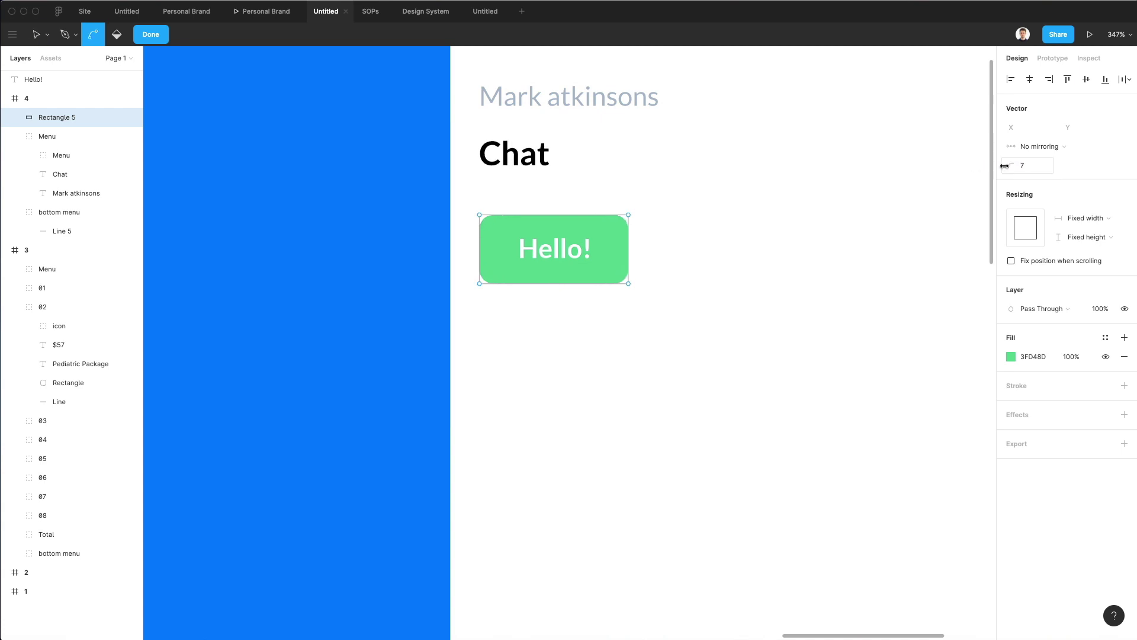
{"action": "left_click_drag", "start_coordinate": [507, 268], "coordinate": [469, 296]}
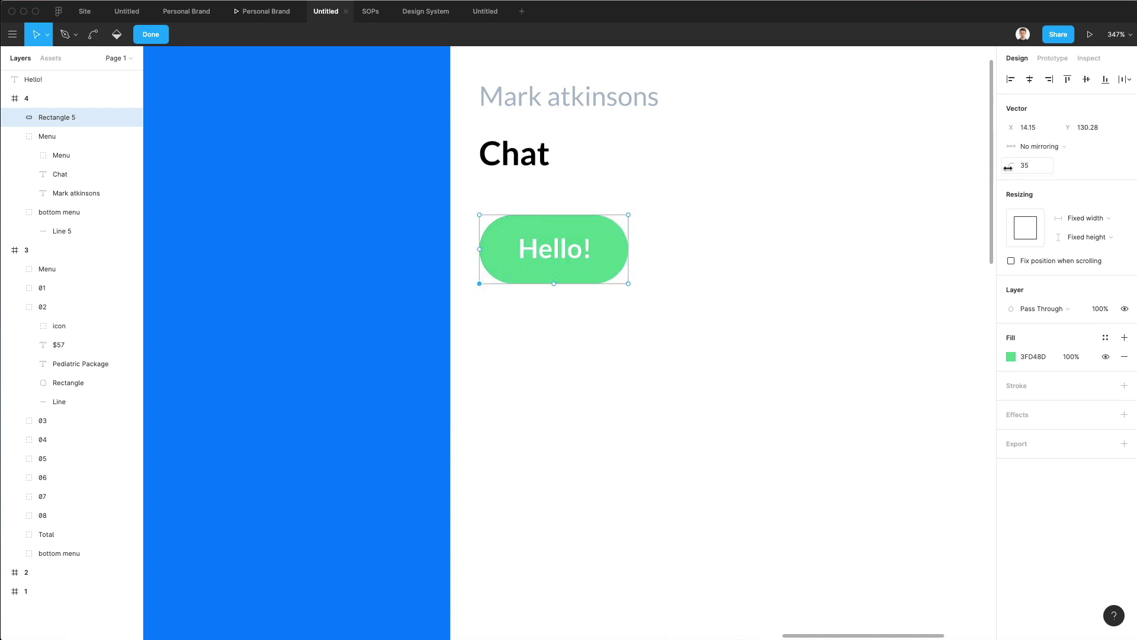
{"action": "left_click_drag", "start_coordinate": [1011, 166], "coordinate": [936, 170]}
{"action": "key", "text": "super+z"}
{"action": "left_click", "coordinate": [664, 235]}
{"action": "scroll", "coordinate": [669, 232], "scroll_direction": "down", "scroll_amount": 5}
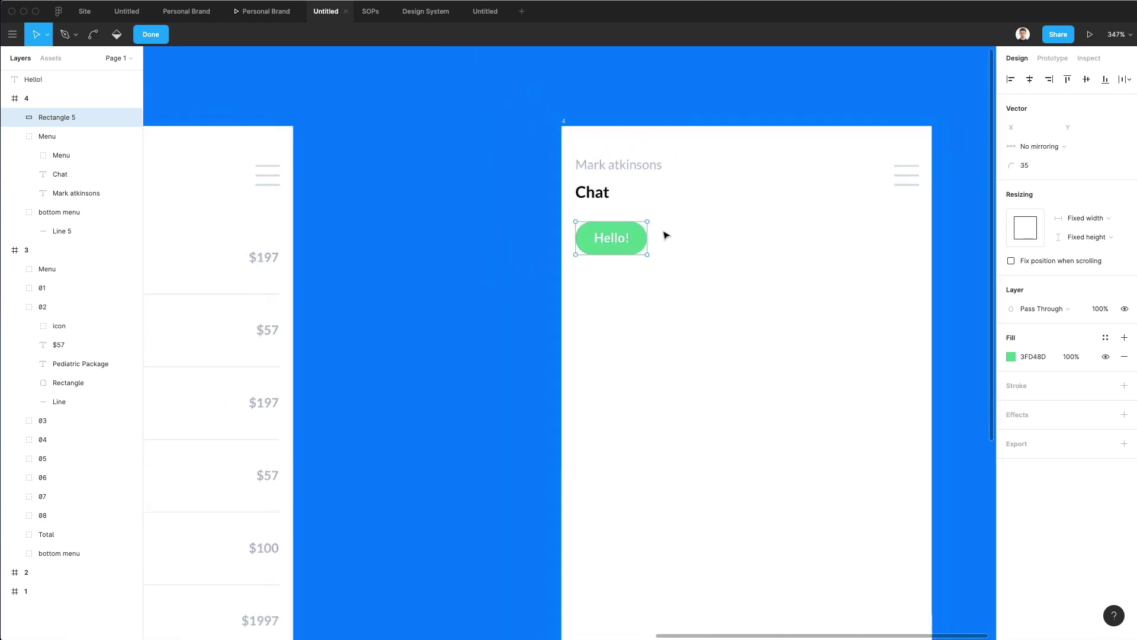
{"action": "scroll", "coordinate": [705, 208], "scroll_direction": "up", "scroll_amount": 10}
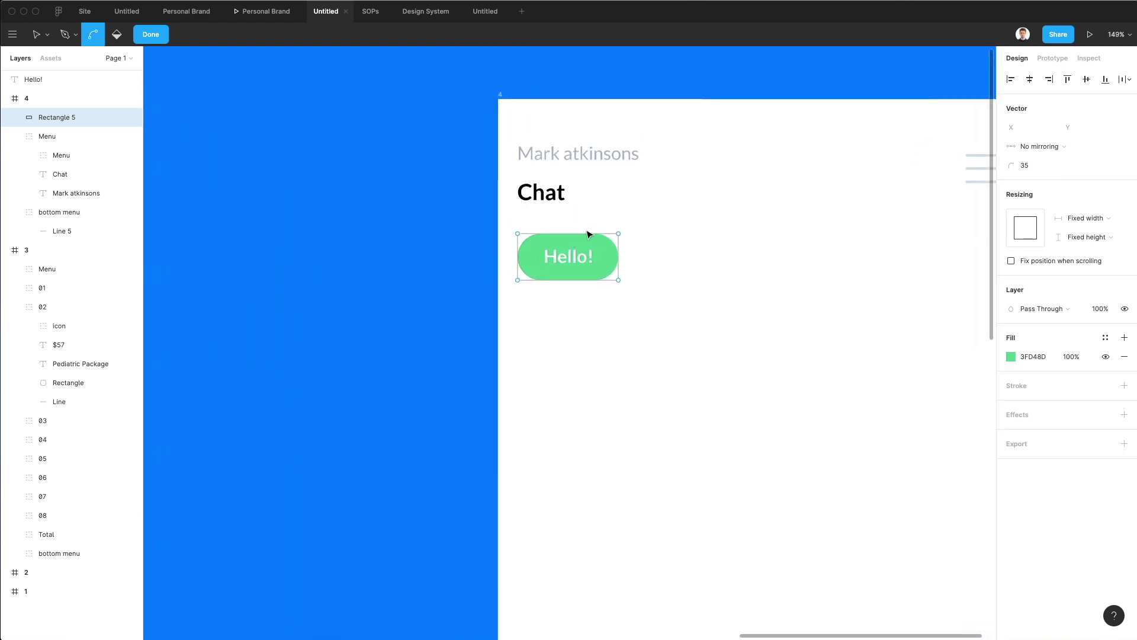
{"action": "scroll", "coordinate": [492, 283], "scroll_direction": "up", "scroll_amount": 5}
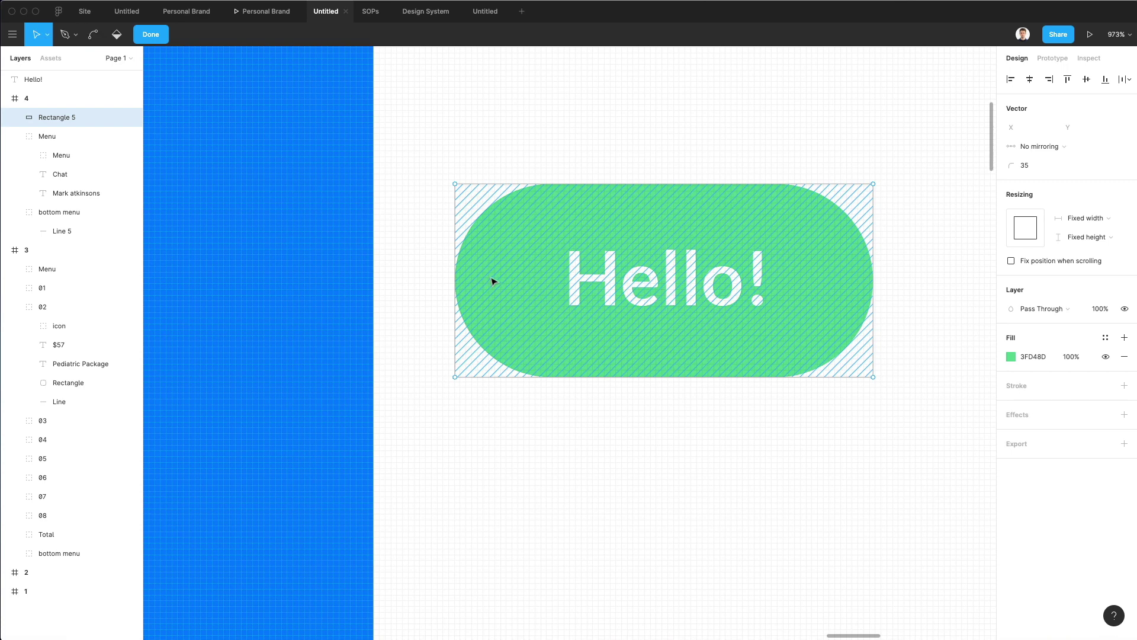
{"action": "key", "text": "p"}
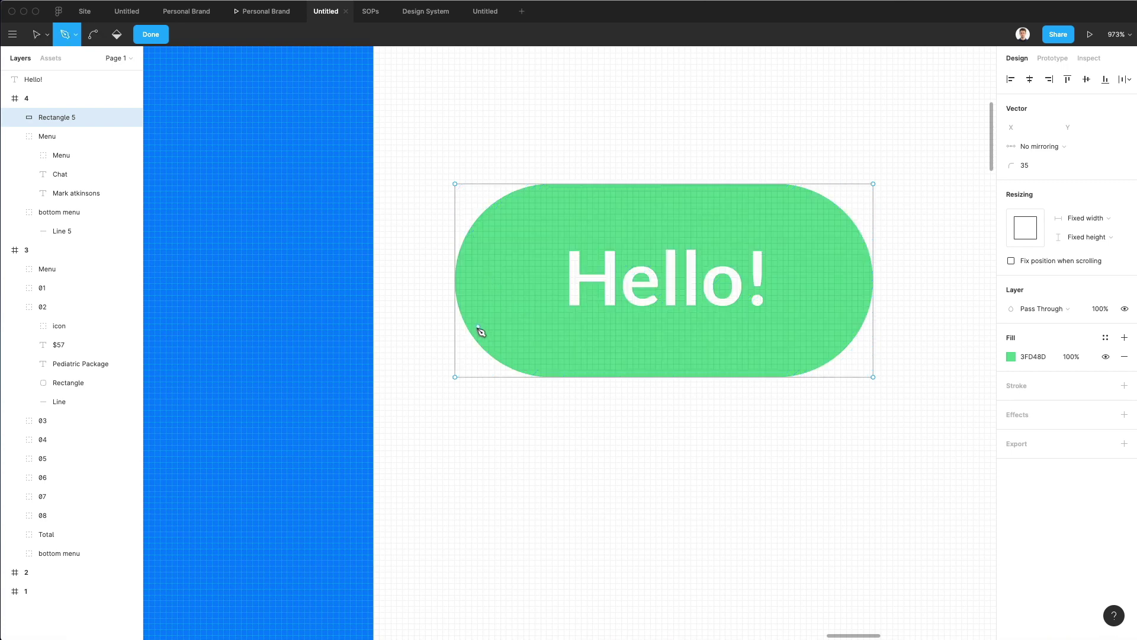
{"action": "left_click", "coordinate": [478, 327]}
{"action": "left_click", "coordinate": [445, 382]}
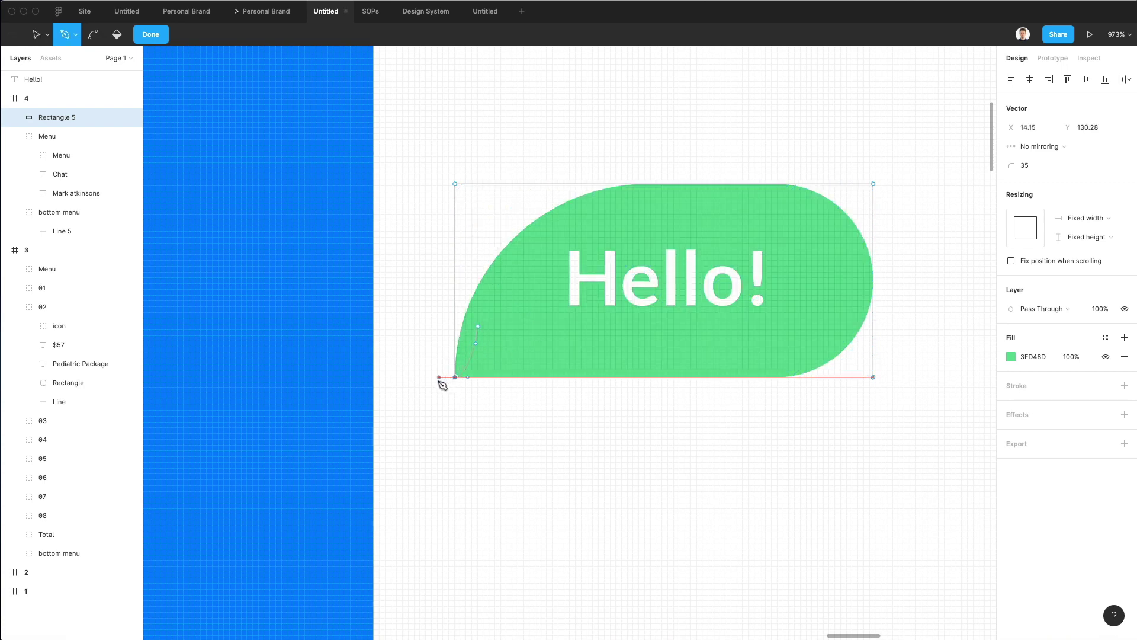
{"action": "key", "text": "super+z"}
{"action": "left_click_drag", "start_coordinate": [442, 378], "coordinate": [426, 386]}
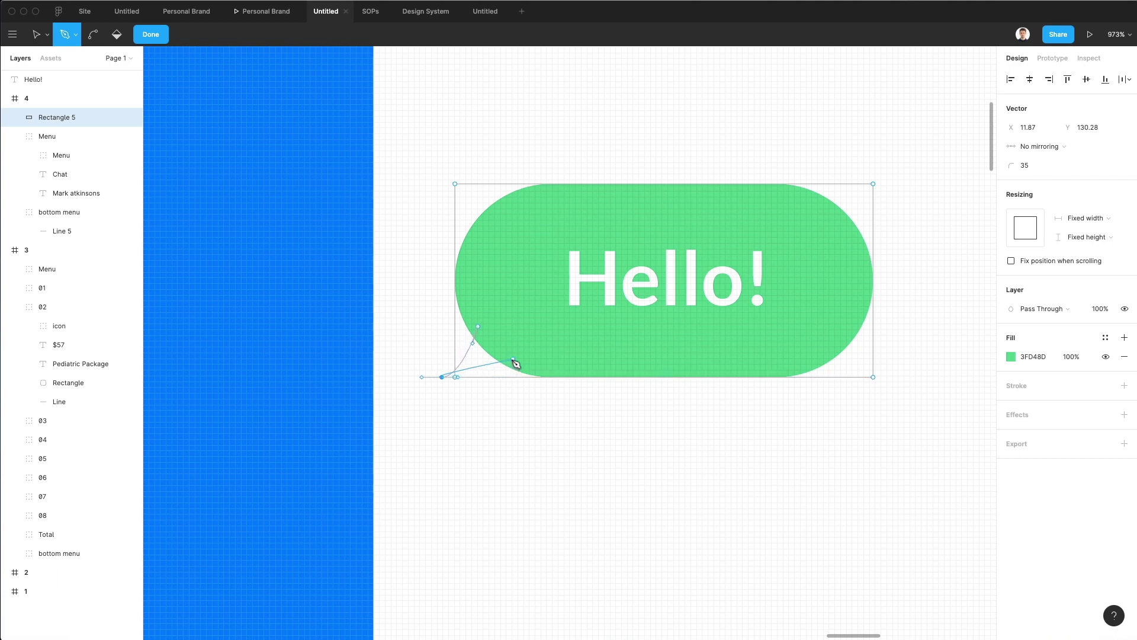
{"action": "left_click_drag", "start_coordinate": [513, 365], "coordinate": [551, 355]}
{"action": "left_click_drag", "start_coordinate": [478, 326], "coordinate": [515, 371]}
{"action": "key", "text": "Escape"}
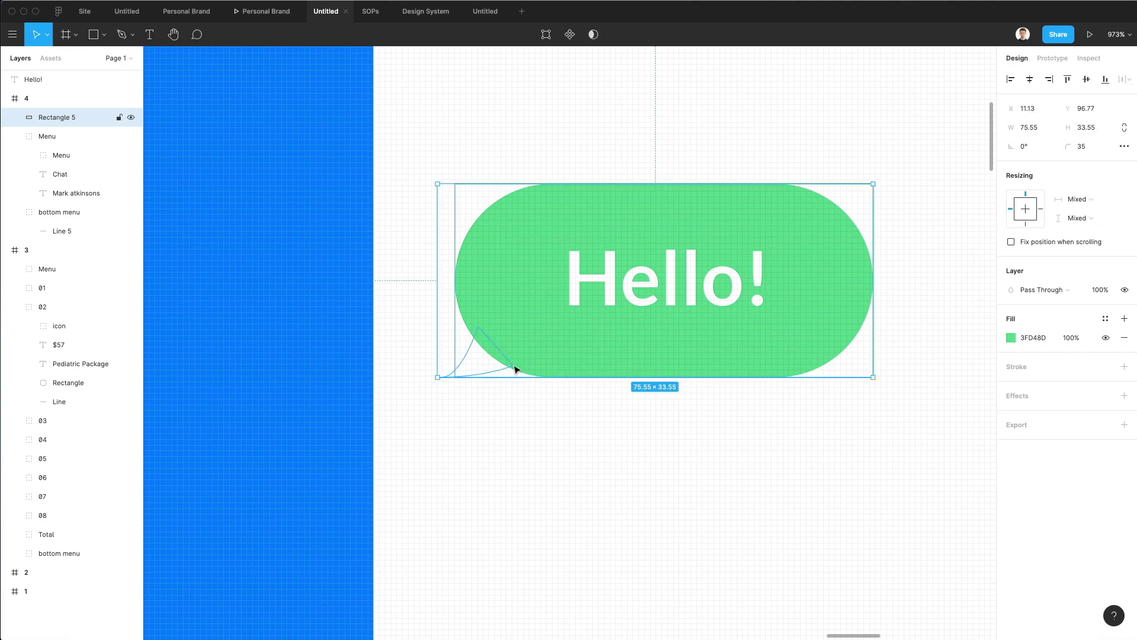
{"action": "left_click", "coordinate": [474, 364]}
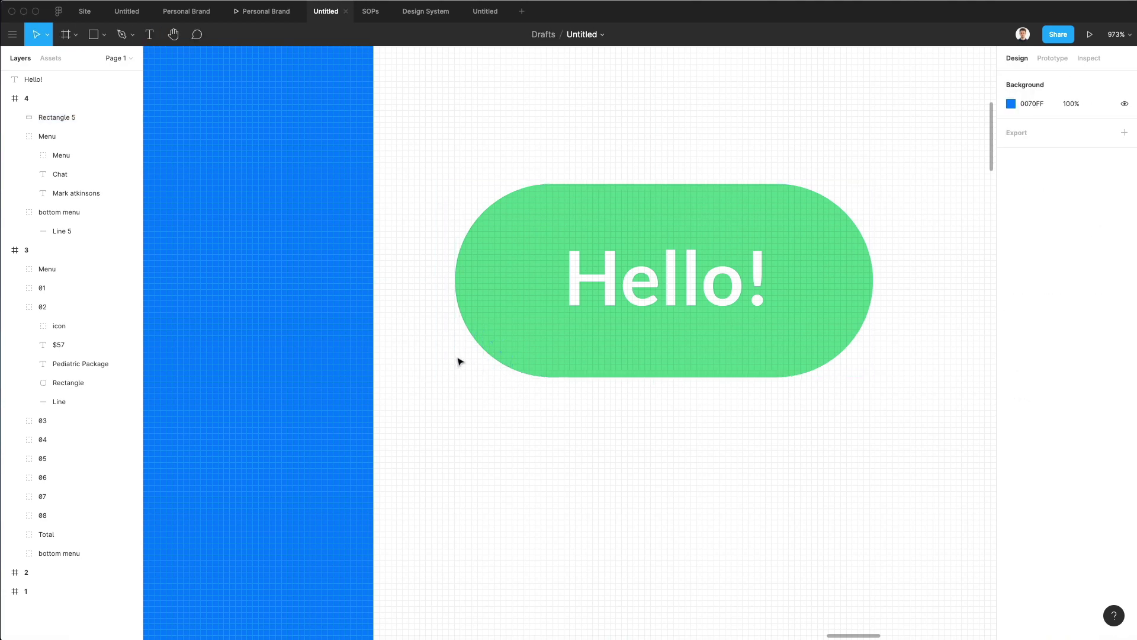
{"action": "left_click", "coordinate": [474, 359]}
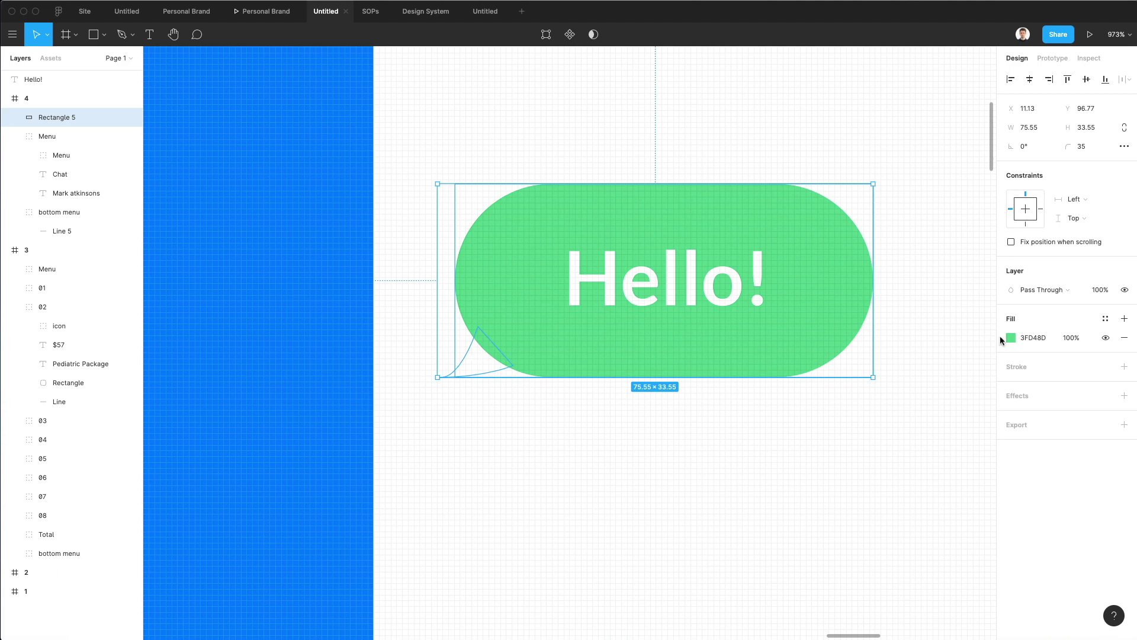
{"action": "left_click", "coordinate": [1011, 338]}
{"action": "key", "text": "i"}
{"action": "left_click", "coordinate": [564, 320]}
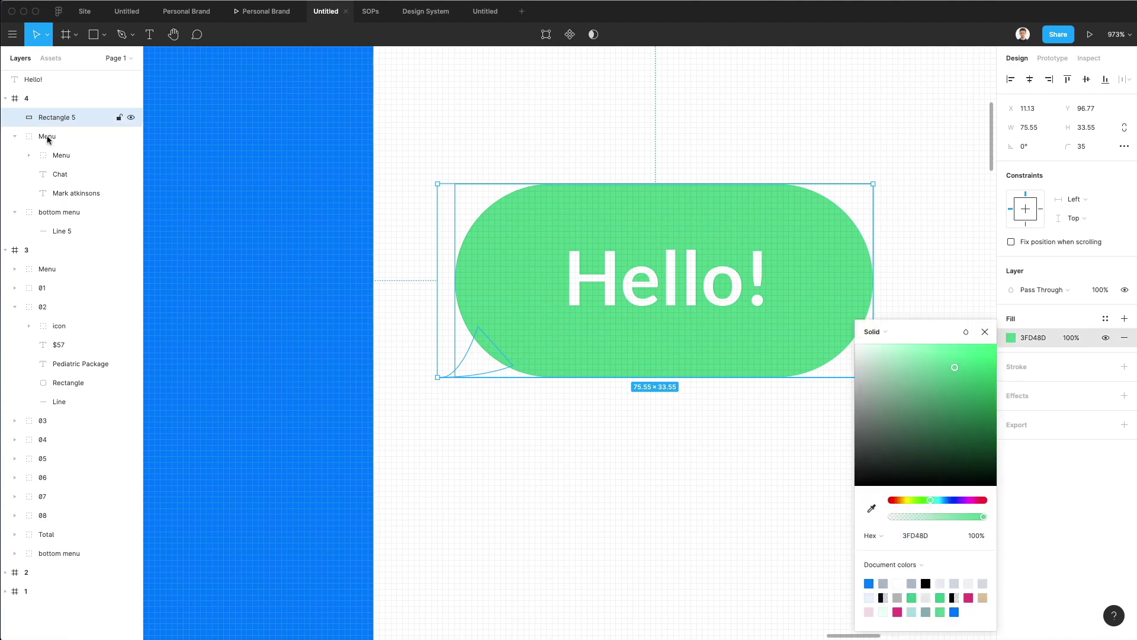
{"action": "left_click", "coordinate": [470, 355]}
{"action": "left_click", "coordinate": [471, 355]}
{"action": "left_click", "coordinate": [534, 424]}
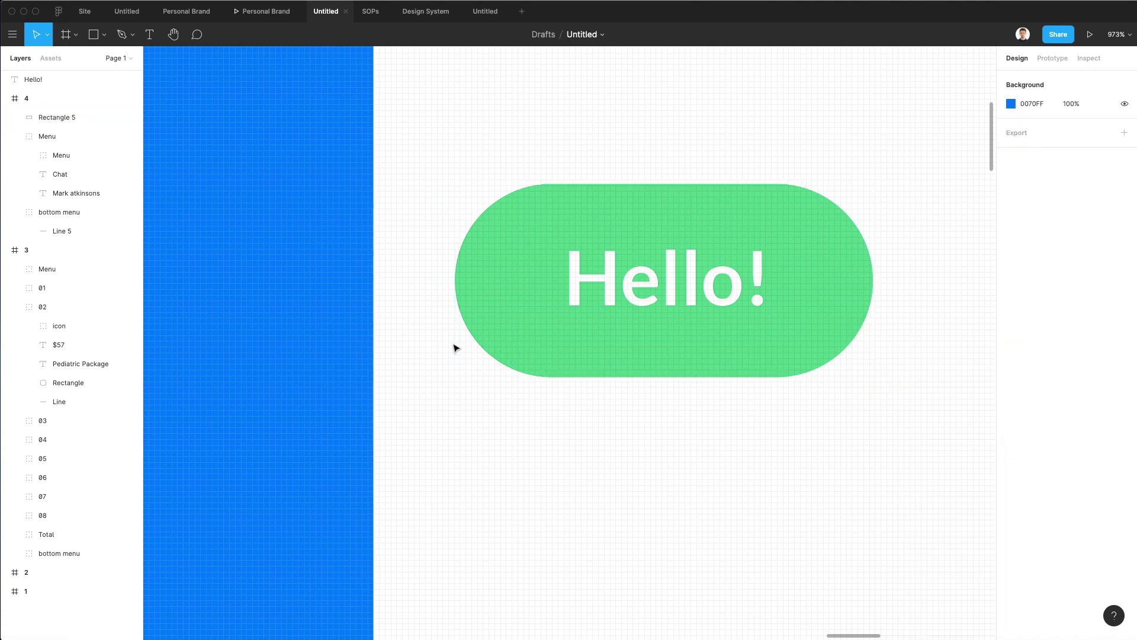
{"action": "left_click", "coordinate": [487, 361]}
{"action": "double_click", "coordinate": [486, 361]}
{"action": "left_click", "coordinate": [486, 362]}
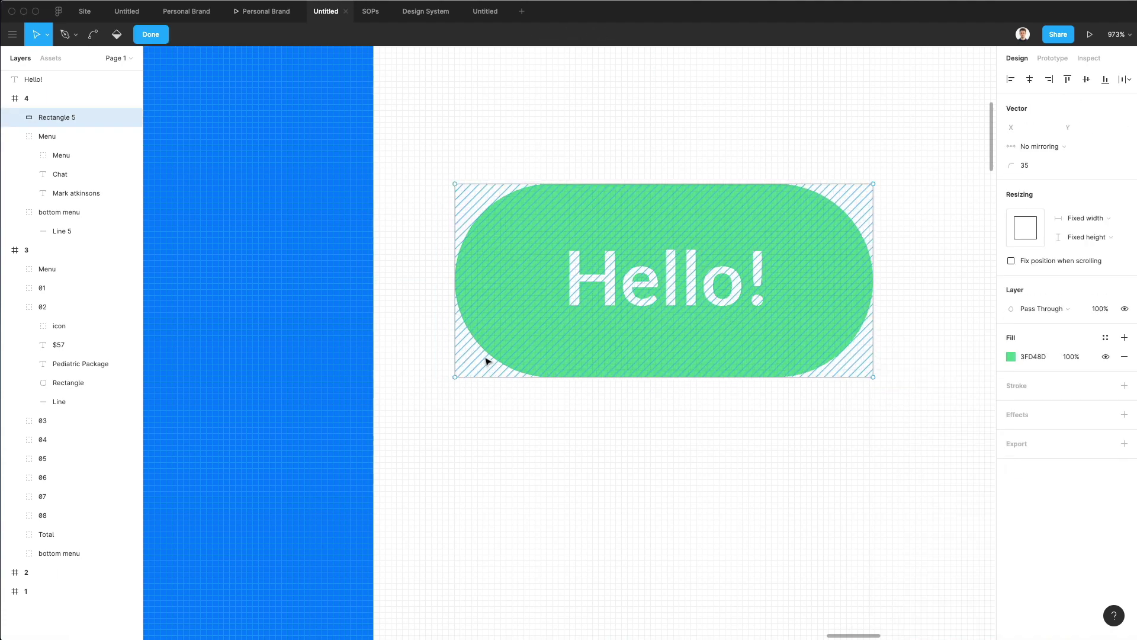
{"action": "key", "text": "Escape"}
{"action": "key", "text": "Escape"}
{"action": "scroll", "coordinate": [514, 430], "scroll_direction": "down", "scroll_amount": 3}
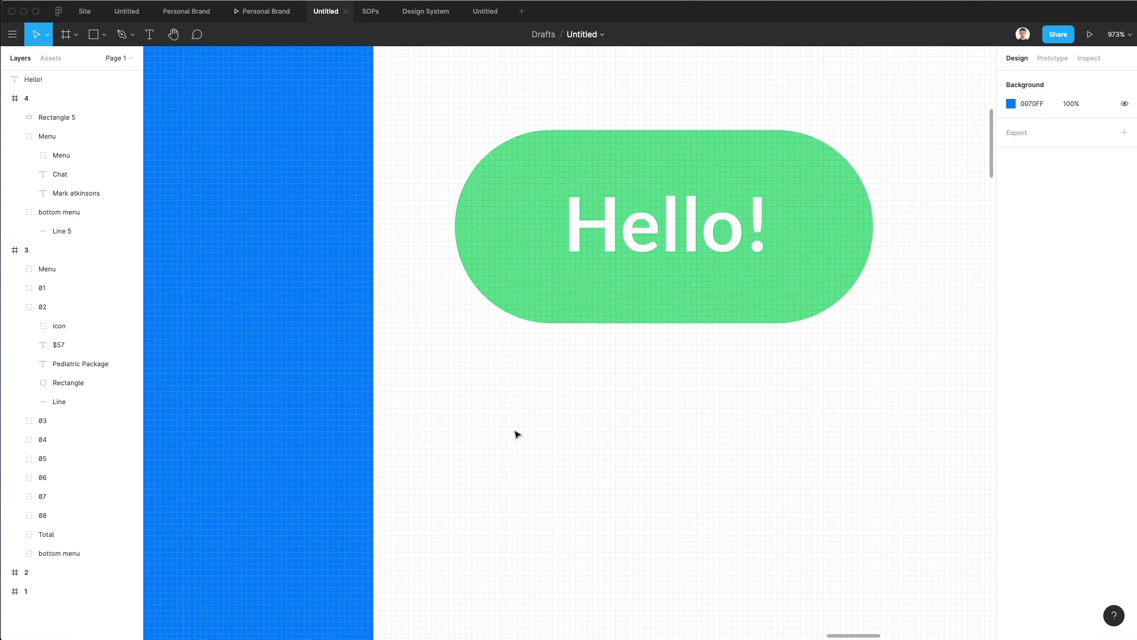
{"action": "key", "text": "r"}
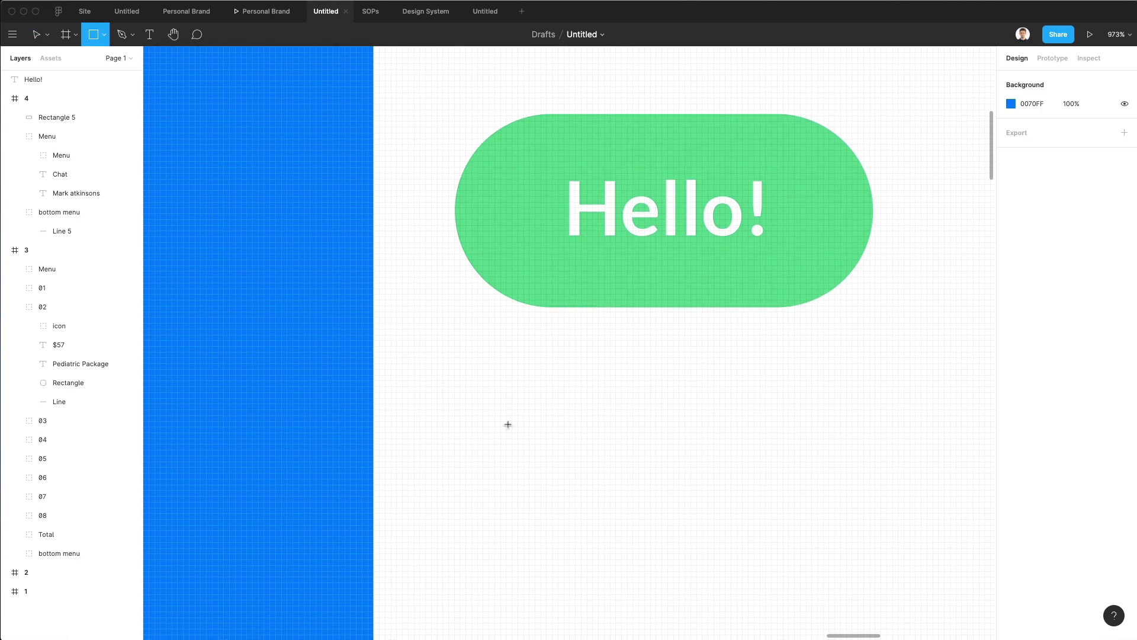
Draw a closed curved tail shape with the pen below the bubble's left end.
{"action": "key", "text": "p"}
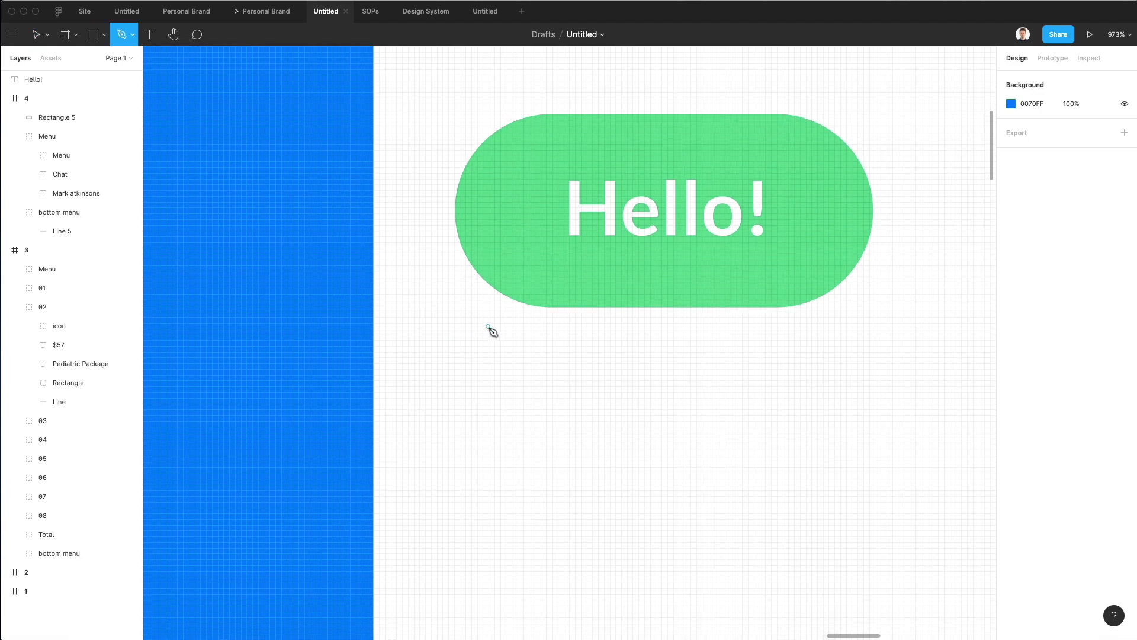
{"action": "left_click", "coordinate": [491, 326]}
{"action": "left_click_drag", "start_coordinate": [458, 371], "coordinate": [423, 376]}
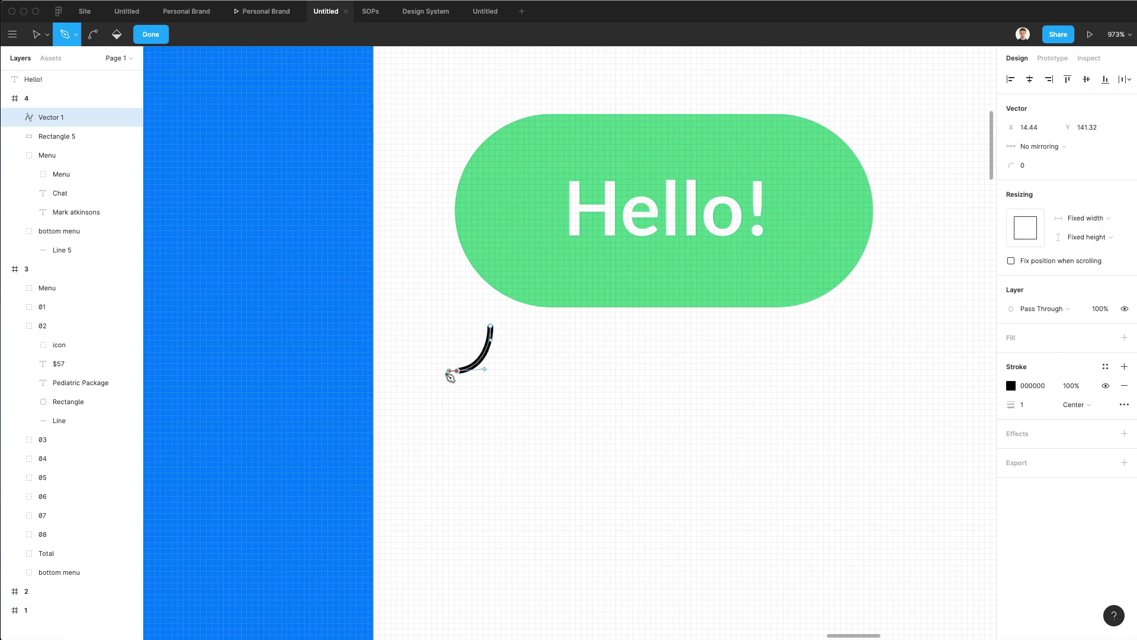
{"action": "key", "text": "super"}
{"action": "key", "text": "Escape"}
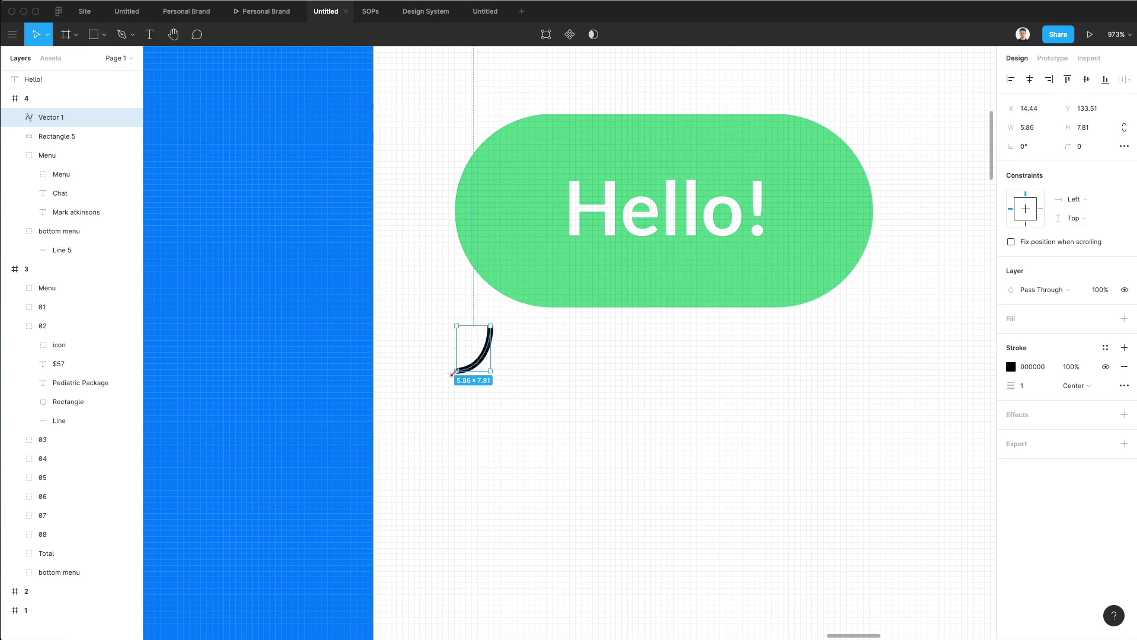
{"action": "double_click", "coordinate": [463, 365]}
{"action": "left_click_drag", "start_coordinate": [457, 371], "coordinate": [446, 375]}
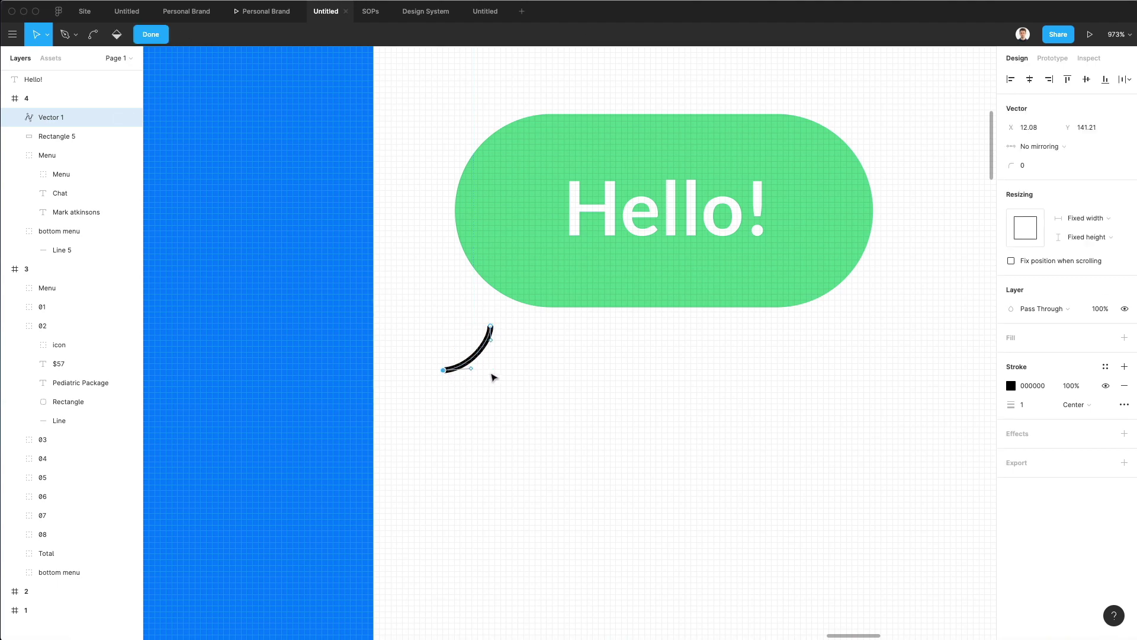
{"action": "key", "text": "p"}
{"action": "left_click", "coordinate": [524, 353]}
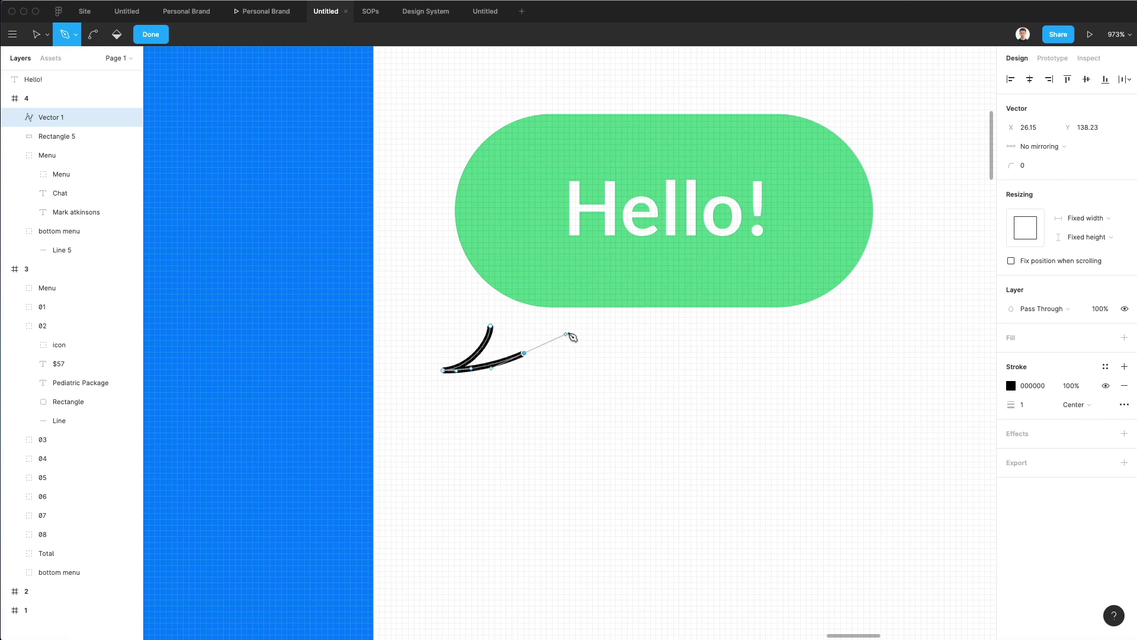
{"action": "left_click_drag", "start_coordinate": [570, 336], "coordinate": [578, 326]}
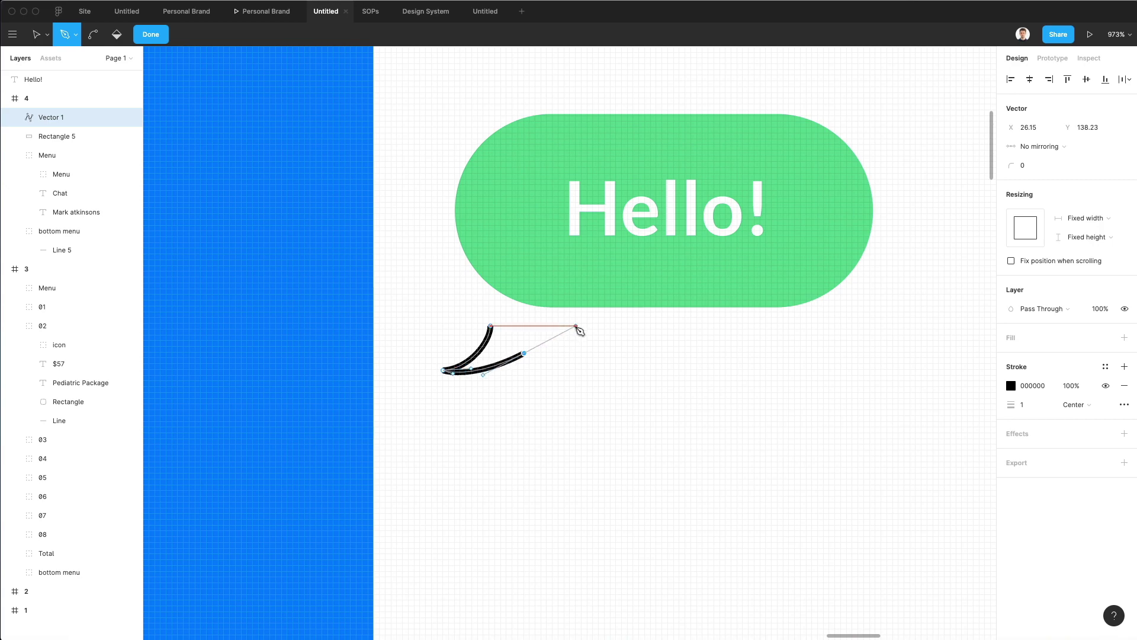
{"action": "left_click", "coordinate": [490, 326]}
{"action": "key", "text": "Escape"}
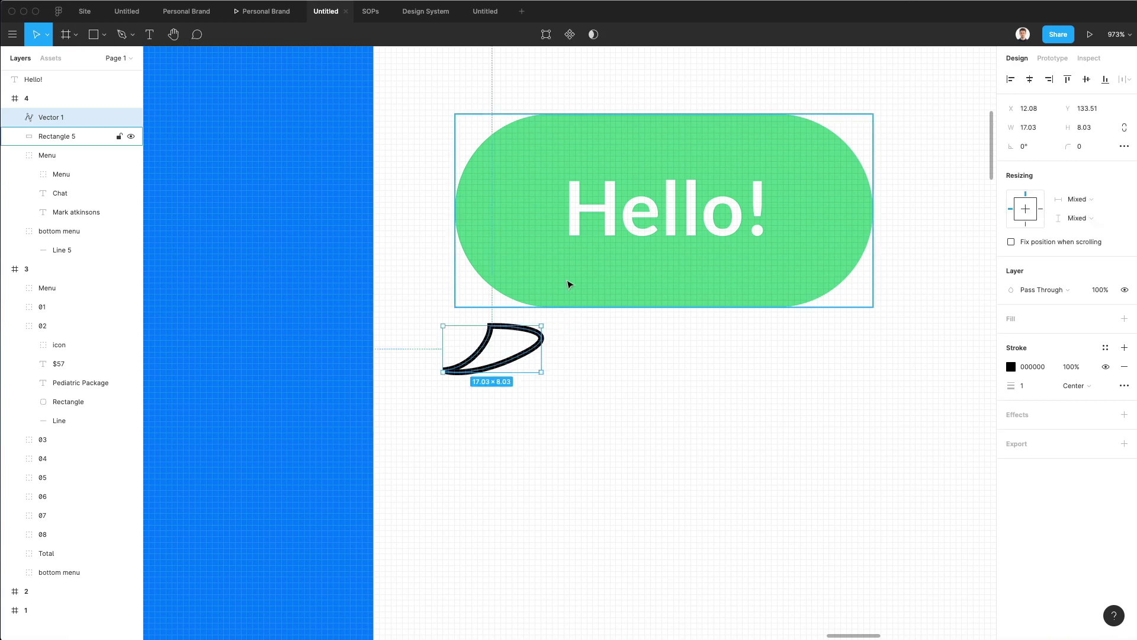
Fill the tail with the bubble's green (3FD48D) and remove its outline.
{"action": "key", "text": "i"}
{"action": "left_click", "coordinate": [568, 285]}
{"action": "left_click", "coordinate": [1011, 320]}
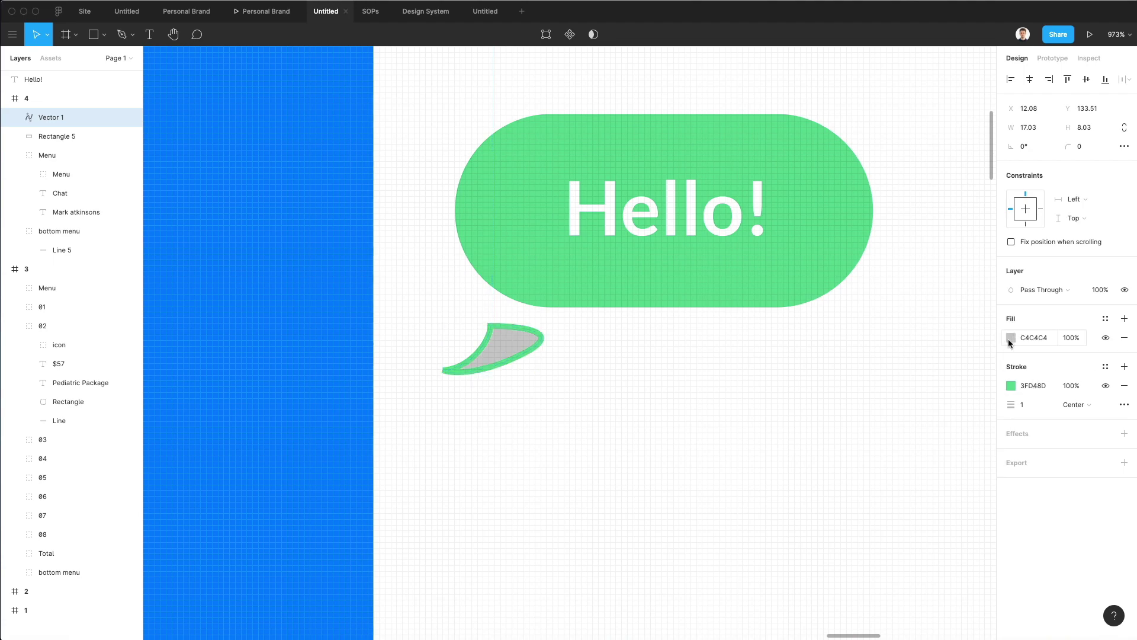
{"action": "left_click", "coordinate": [1011, 338]}
{"action": "key", "text": "i"}
{"action": "left_click", "coordinate": [482, 279]}
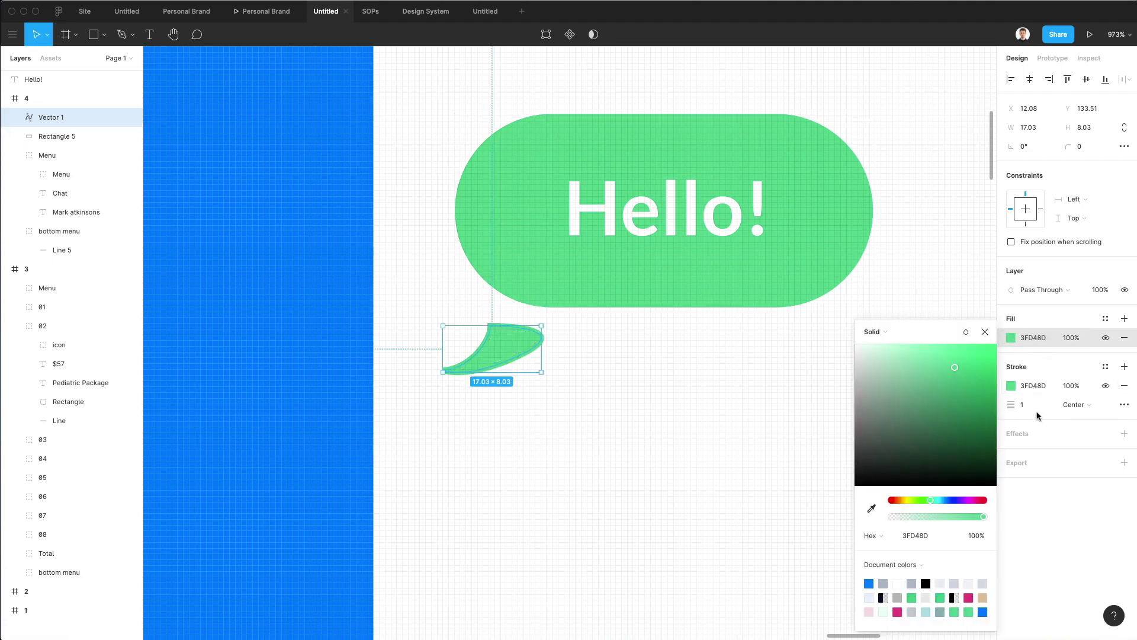
{"action": "left_click", "coordinate": [1124, 386]}
Move the tail up to the bubble's lower-left edge and pull its upper point upward.
{"action": "left_click_drag", "start_coordinate": [522, 365], "coordinate": [551, 296]}
{"action": "double_click", "coordinate": [498, 292]}
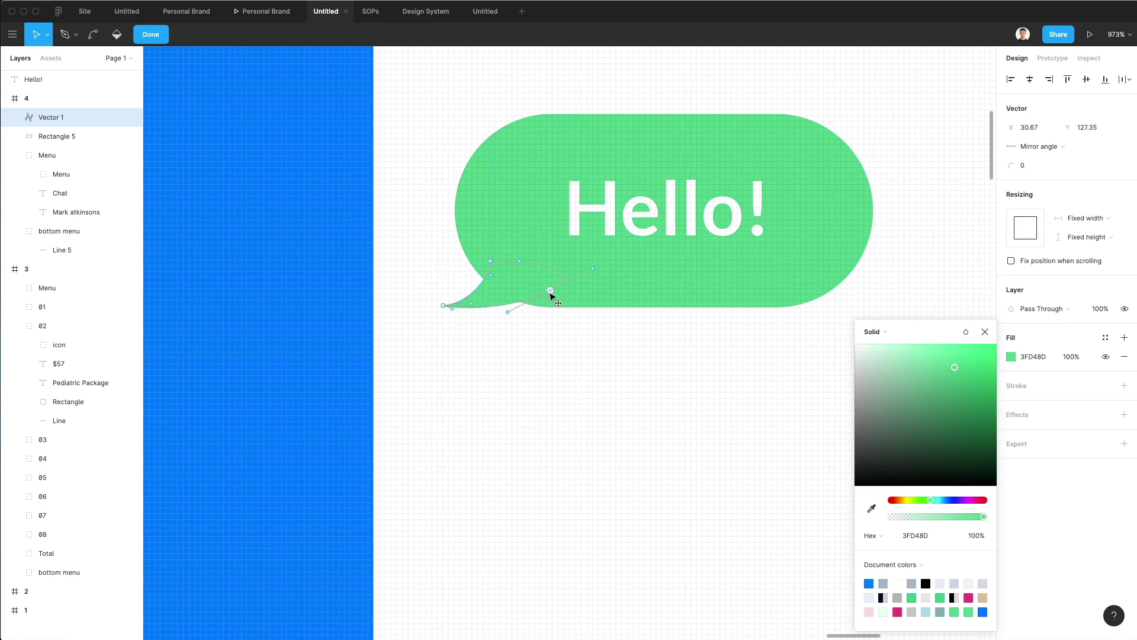
{"action": "left_click_drag", "start_coordinate": [491, 262], "coordinate": [486, 254]}
{"action": "left_click", "coordinate": [477, 371]}
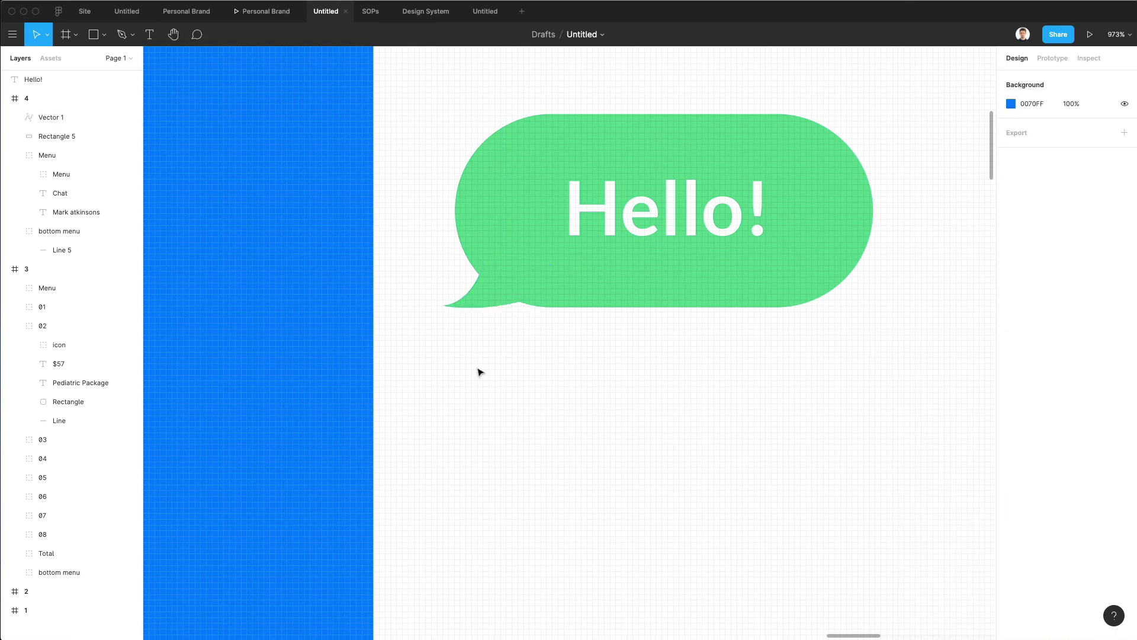
Drag the tail's anchor points and handles so its edges curve smoothly.
{"action": "scroll", "coordinate": [477, 371], "scroll_direction": "down", "scroll_amount": 5}
{"action": "scroll", "coordinate": [478, 371], "scroll_direction": "down", "scroll_amount": 2}
{"action": "scroll", "coordinate": [480, 374], "scroll_direction": "up", "scroll_amount": 10}
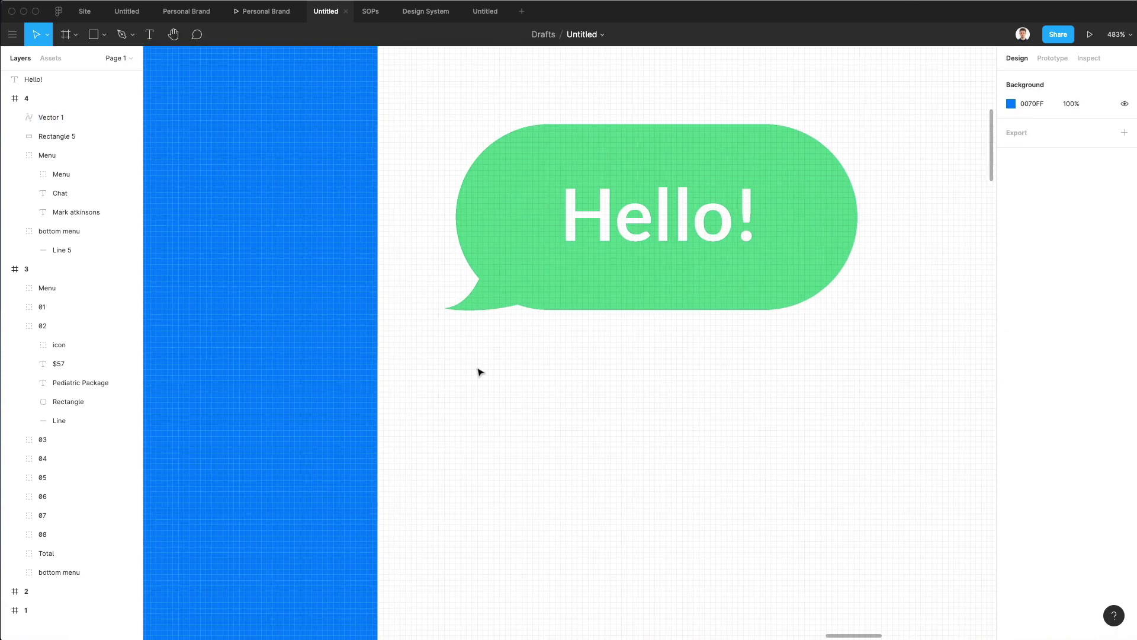
{"action": "left_click", "coordinate": [483, 289]}
{"action": "double_click", "coordinate": [497, 231]}
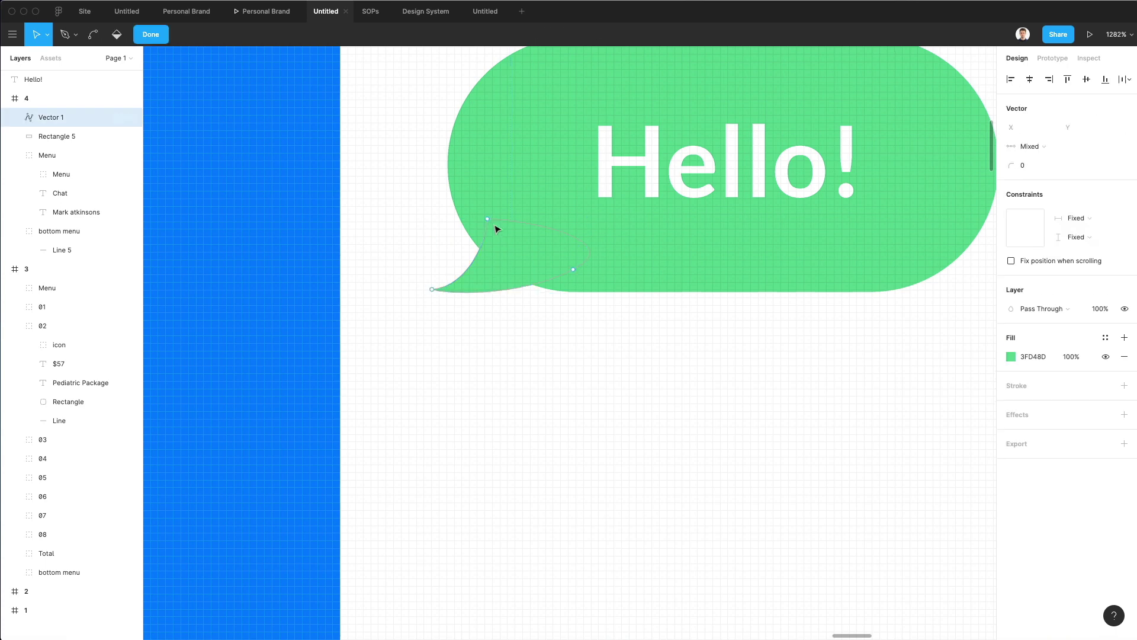
{"action": "left_click_drag", "start_coordinate": [487, 220], "coordinate": [487, 187]}
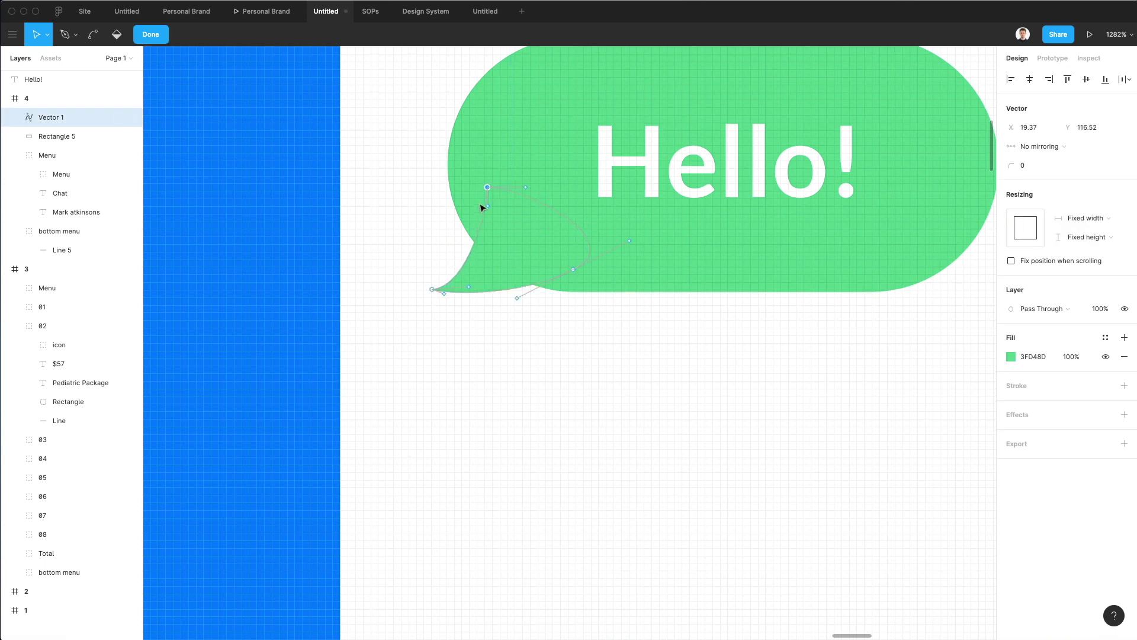
{"action": "left_click_drag", "start_coordinate": [468, 287], "coordinate": [502, 259]}
{"action": "left_click", "coordinate": [573, 270]}
{"action": "left_click_drag", "start_coordinate": [574, 272], "coordinate": [606, 279]}
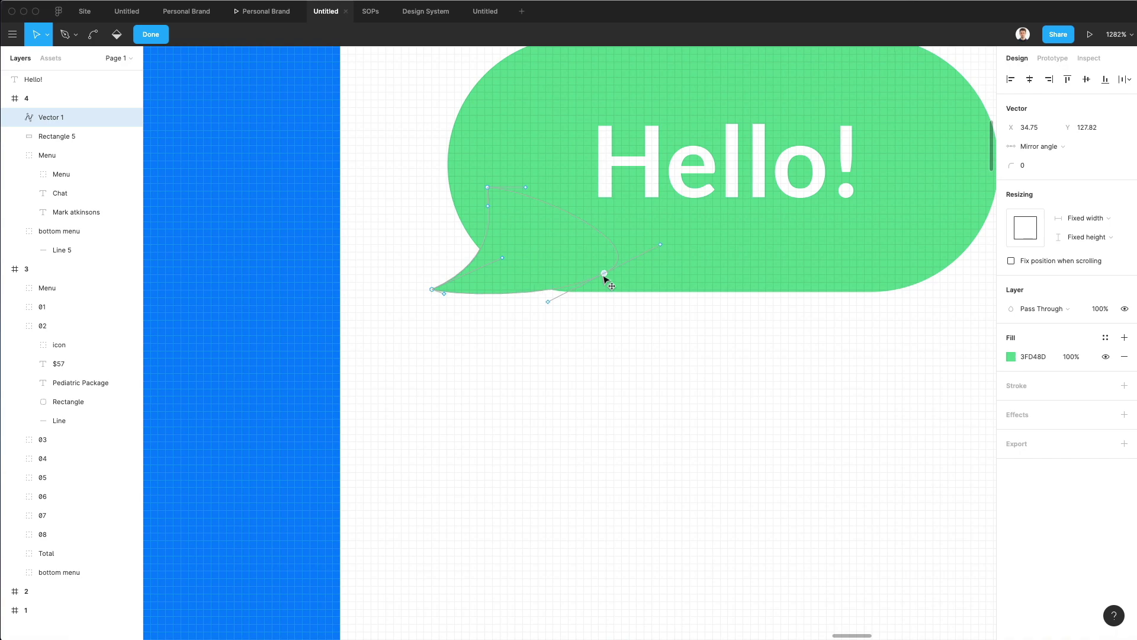
{"action": "left_click", "coordinate": [548, 302]}
{"action": "key", "text": "Escape"}
{"action": "left_click", "coordinate": [545, 381]}
Move the tail's top point up and left to blend into the bubble's side.
{"action": "scroll", "coordinate": [546, 381], "scroll_direction": "down", "scroll_amount": 5}
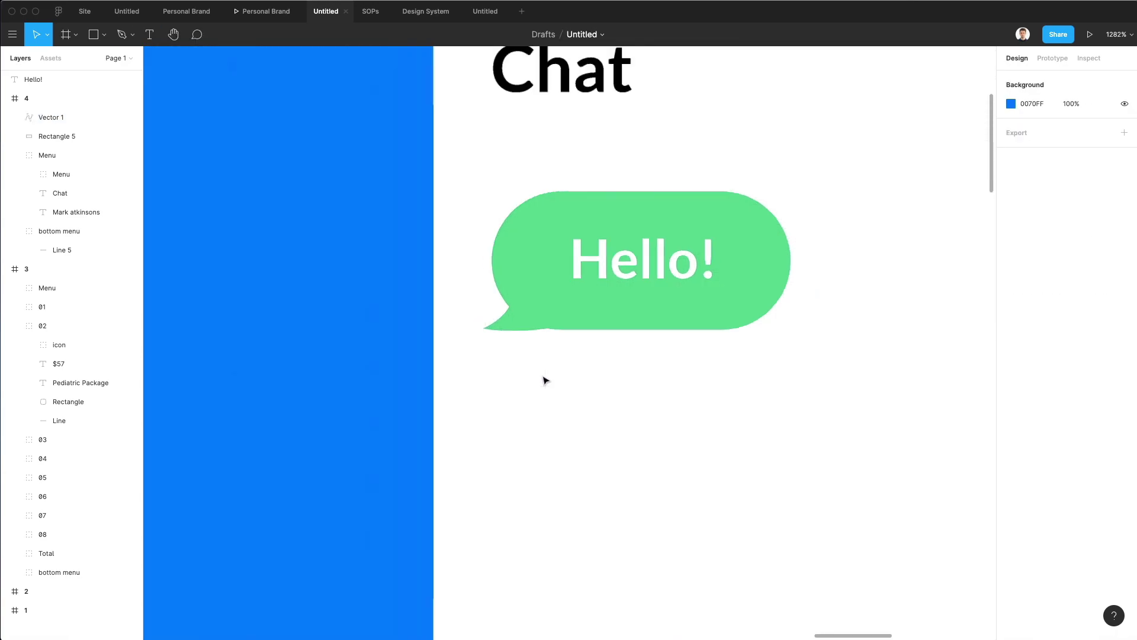
{"action": "scroll", "coordinate": [546, 381], "scroll_direction": "down", "scroll_amount": 5}
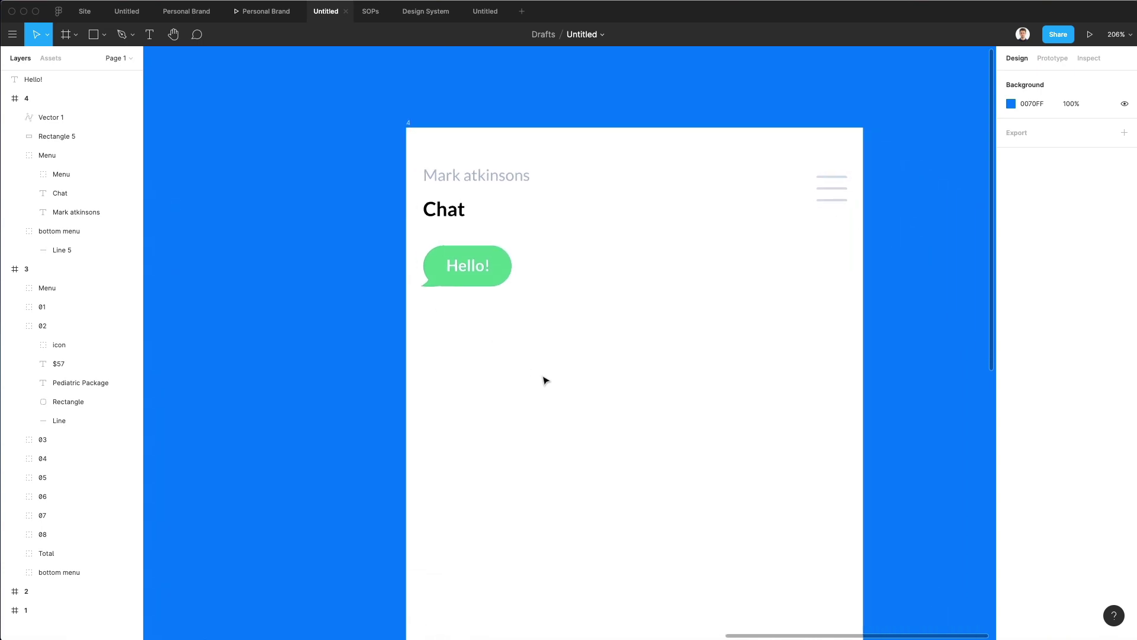
{"action": "scroll", "coordinate": [474, 343], "scroll_direction": "up", "scroll_amount": 5}
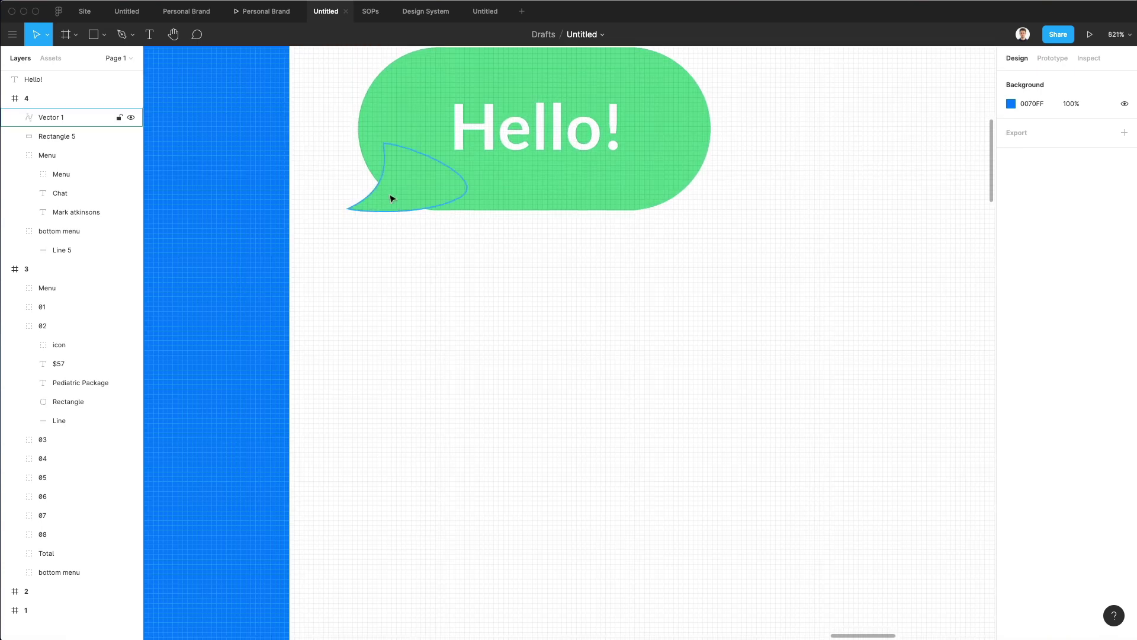
{"action": "double_click", "coordinate": [385, 178]}
{"action": "left_click_drag", "start_coordinate": [385, 147], "coordinate": [365, 158]}
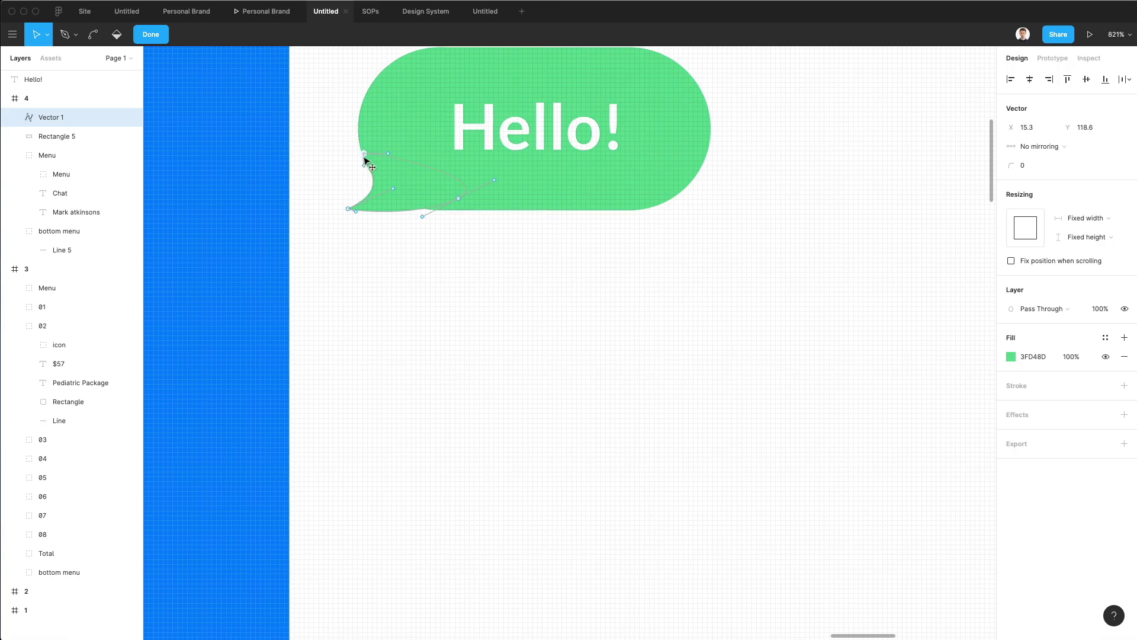
{"action": "key", "text": "Escape"}
{"action": "scroll", "coordinate": [488, 381], "scroll_direction": "down", "scroll_amount": 10}
{"action": "left_click", "coordinate": [488, 380]}
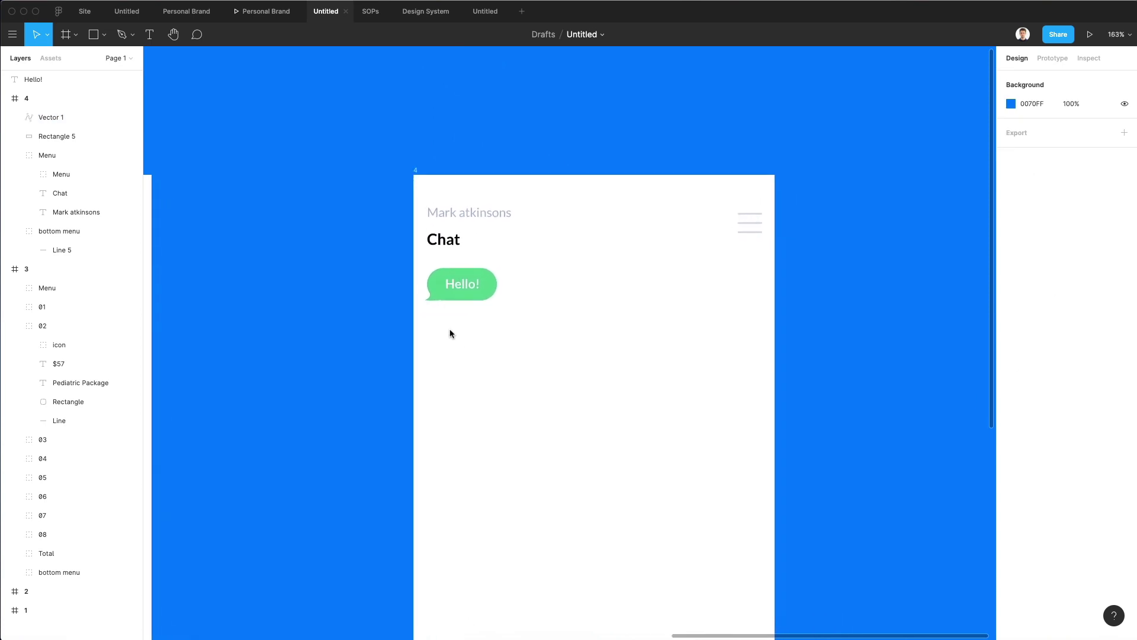
Group the Hello! bubble's rectangle, tail and text.
{"action": "scroll", "coordinate": [454, 325], "scroll_direction": "up", "scroll_amount": 5}
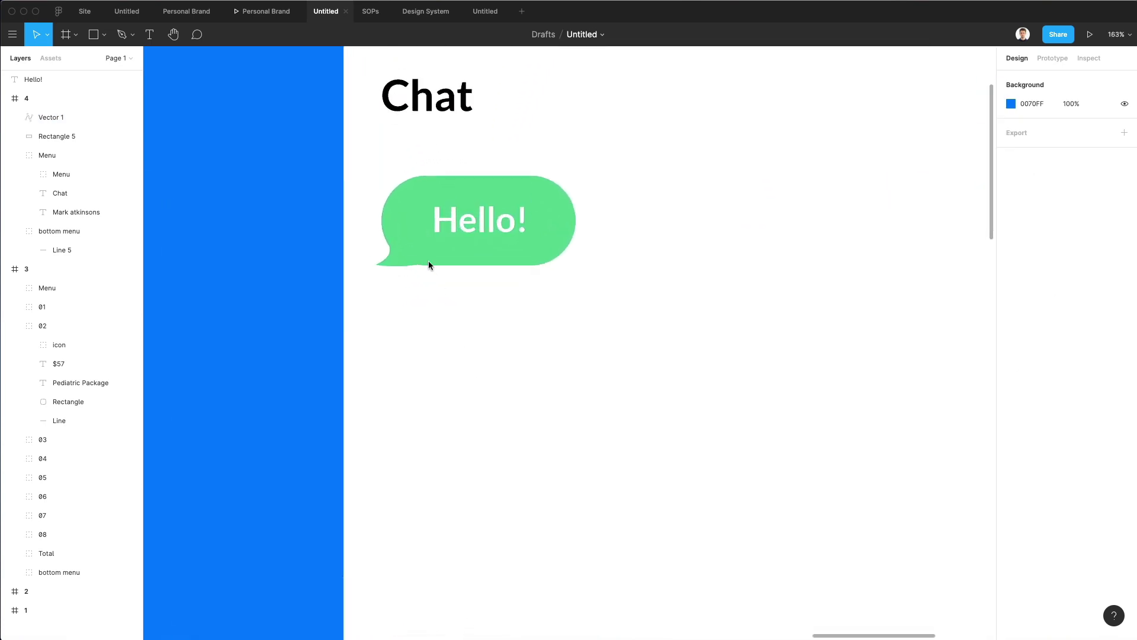
{"action": "left_click_drag", "start_coordinate": [352, 188], "coordinate": [622, 342]}
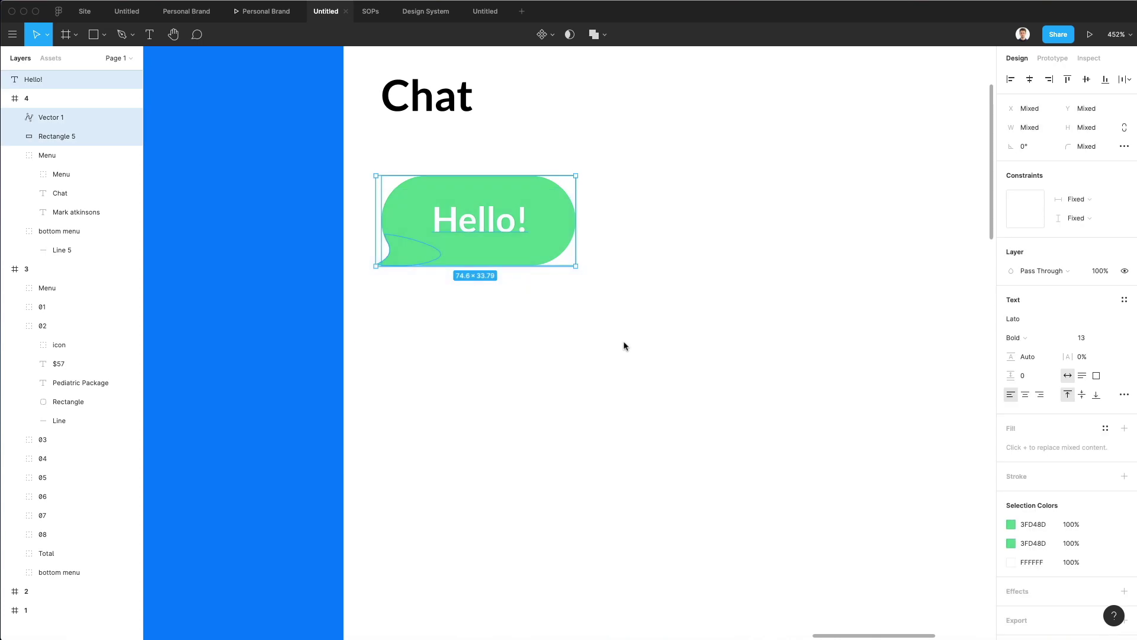
{"action": "key", "text": "super+g"}
Place a duplicate of the Hello! bubble group directly below the first.
{"action": "scroll", "coordinate": [497, 313], "scroll_direction": "down", "scroll_amount": 3}
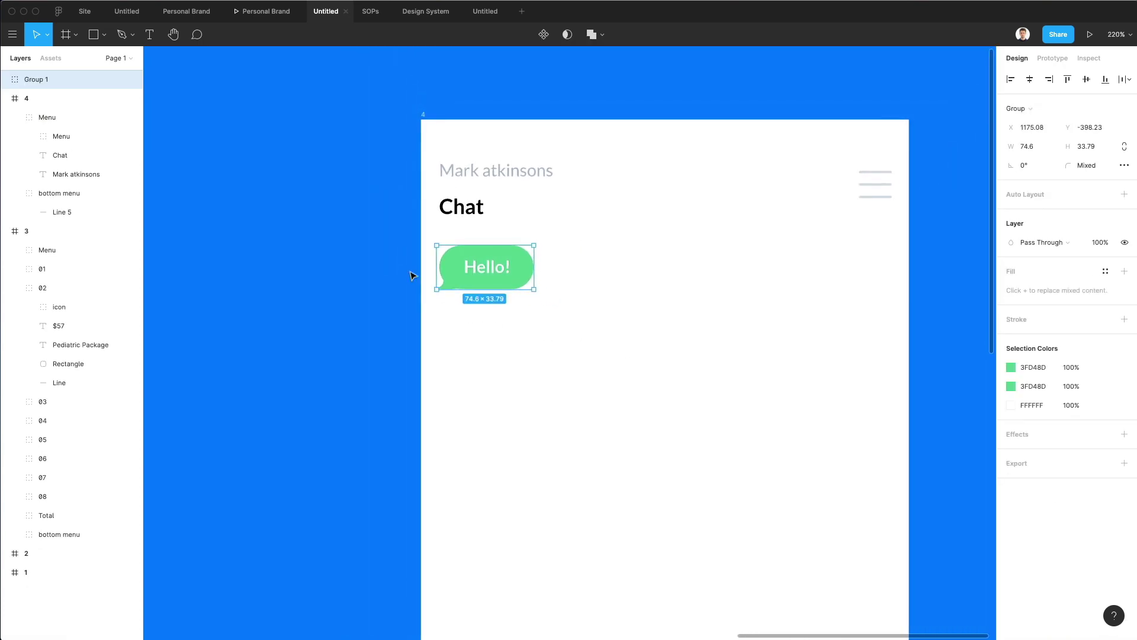
{"action": "left_click_drag", "start_coordinate": [507, 284], "coordinate": [507, 342]}
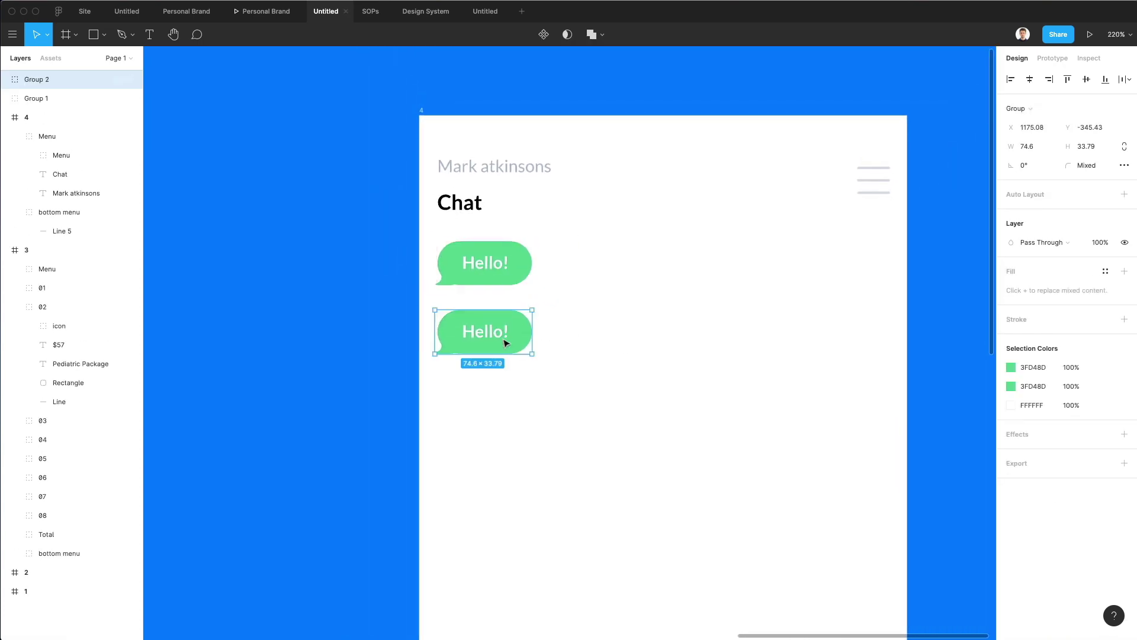
{"action": "left_click", "coordinate": [615, 347]}
{"action": "left_click", "coordinate": [505, 337]}
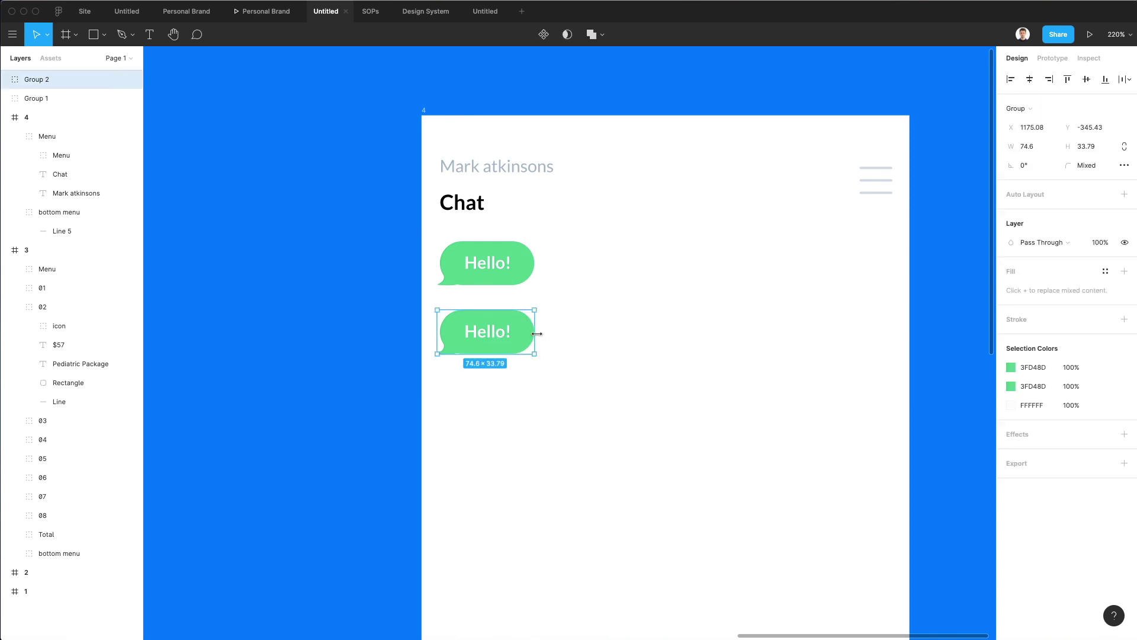
{"action": "double_click", "coordinate": [478, 335]}
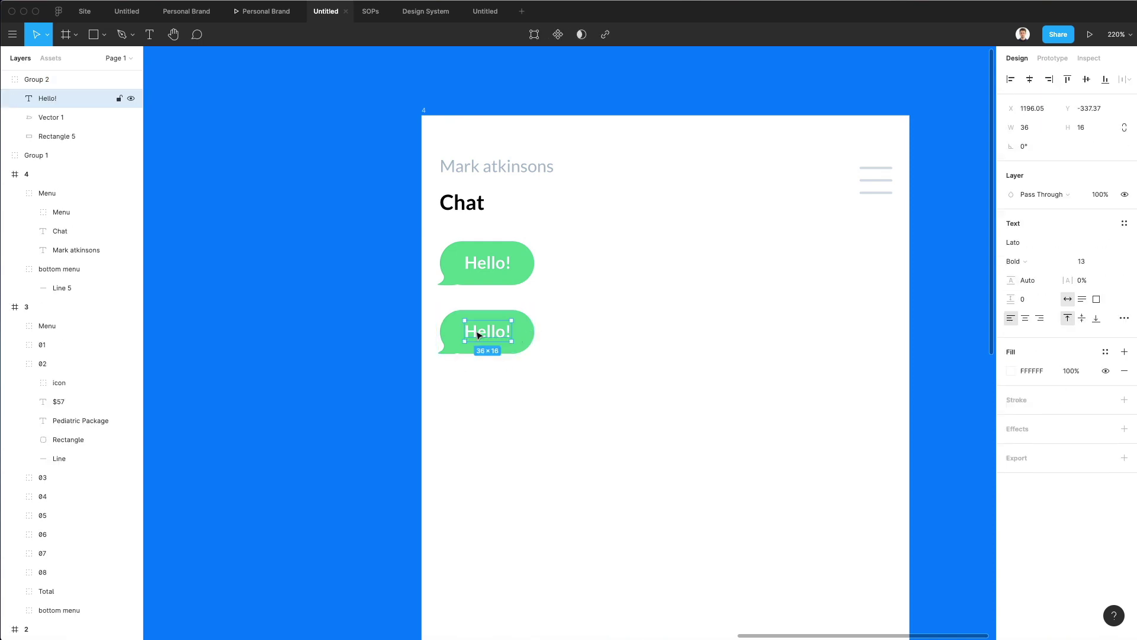
{"action": "left_click", "coordinate": [618, 274]}
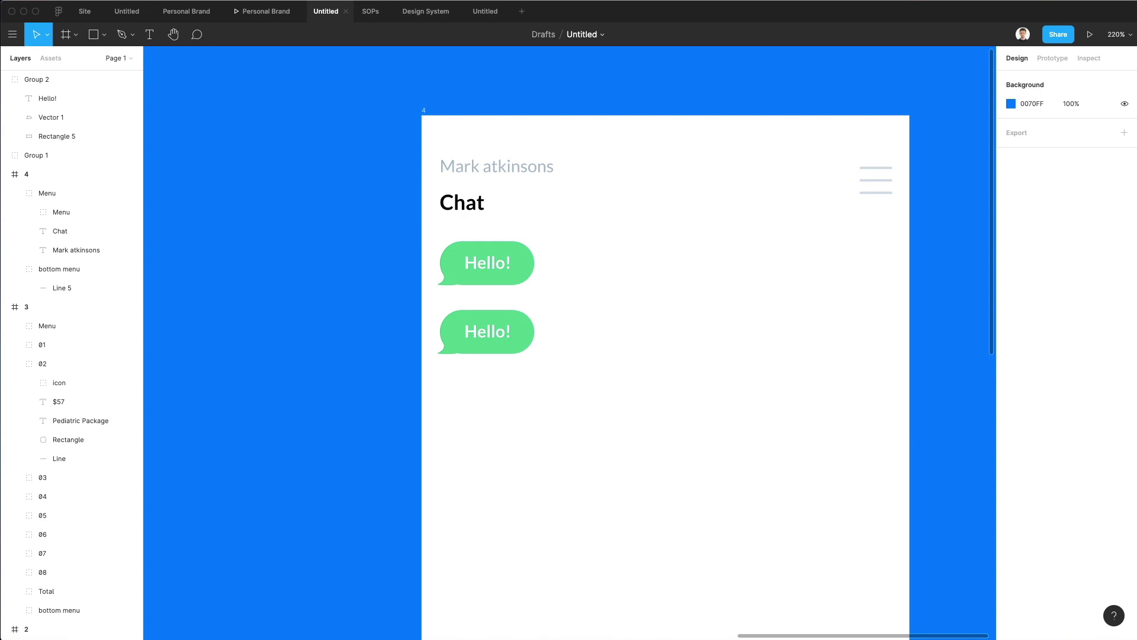
{"action": "scroll", "coordinate": [610, 346], "scroll_direction": "right", "scroll_amount": 1}
{"action": "left_click", "coordinate": [460, 332]}
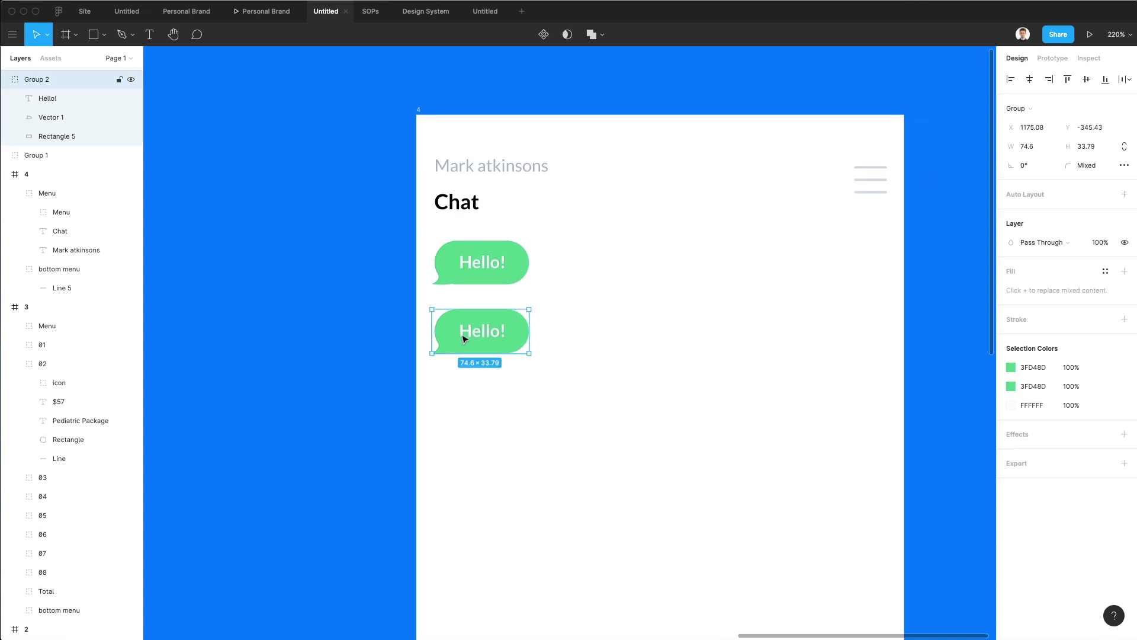
Move the second bubble right, pull its Hello! text out of Group 2, and flip the group horizontally.
{"action": "left_click_drag", "start_coordinate": [465, 338], "coordinate": [767, 340]}
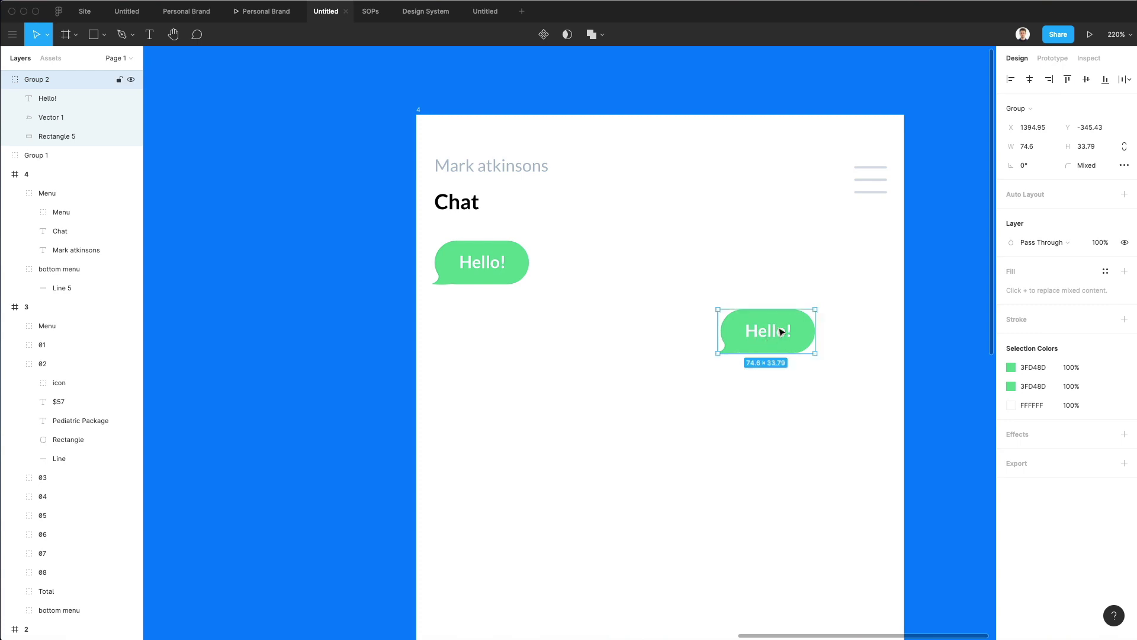
{"action": "double_click", "coordinate": [779, 337]}
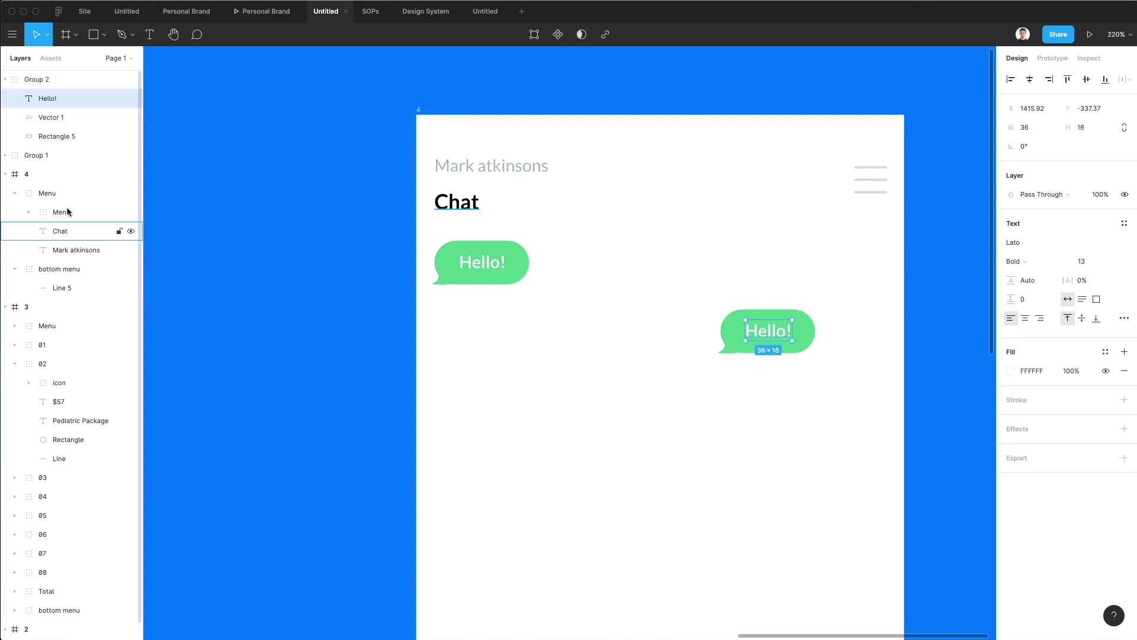
{"action": "left_click_drag", "start_coordinate": [48, 98], "coordinate": [50, 76]}
{"action": "left_click", "coordinate": [735, 325]}
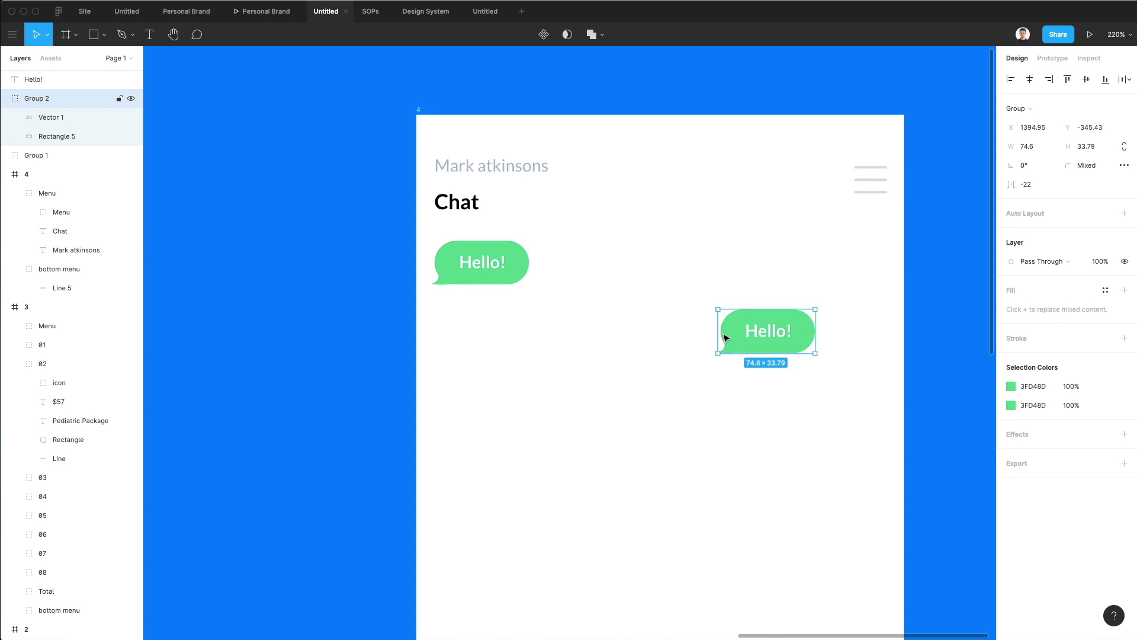
{"action": "key", "text": "shift+h"}
{"action": "key", "text": "Right"}
{"action": "key", "text": "Right"}
{"action": "key", "text": "Right"}
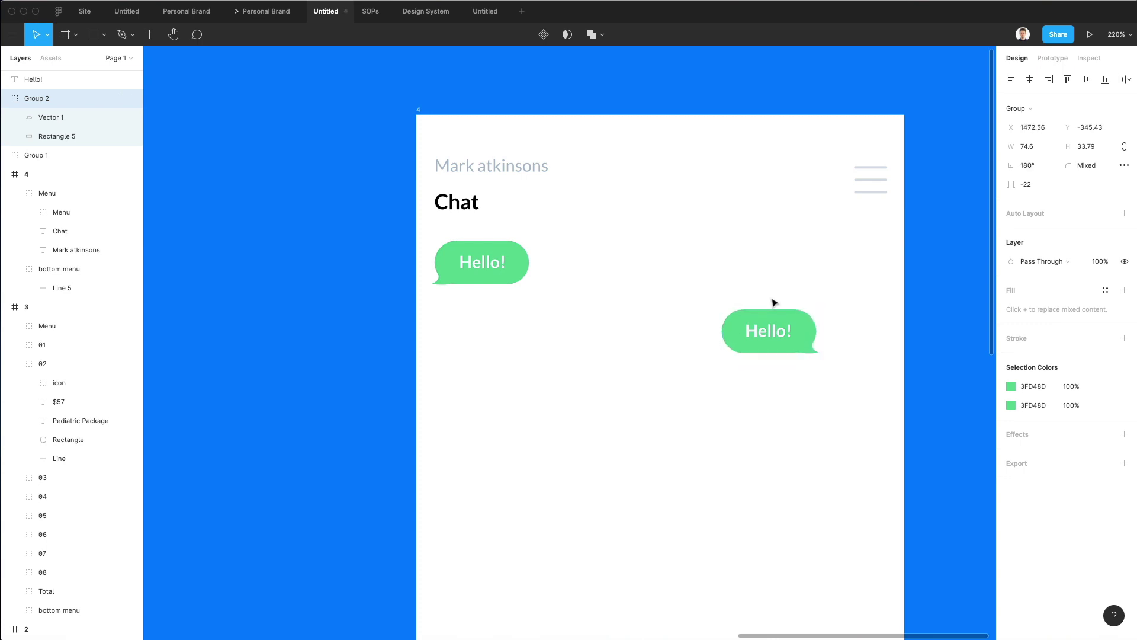
Give the right bubble's rectangle and tail a darker blue-grey A6BACE fill.
{"action": "key", "text": "i"}
{"action": "left_click", "coordinate": [867, 178]}
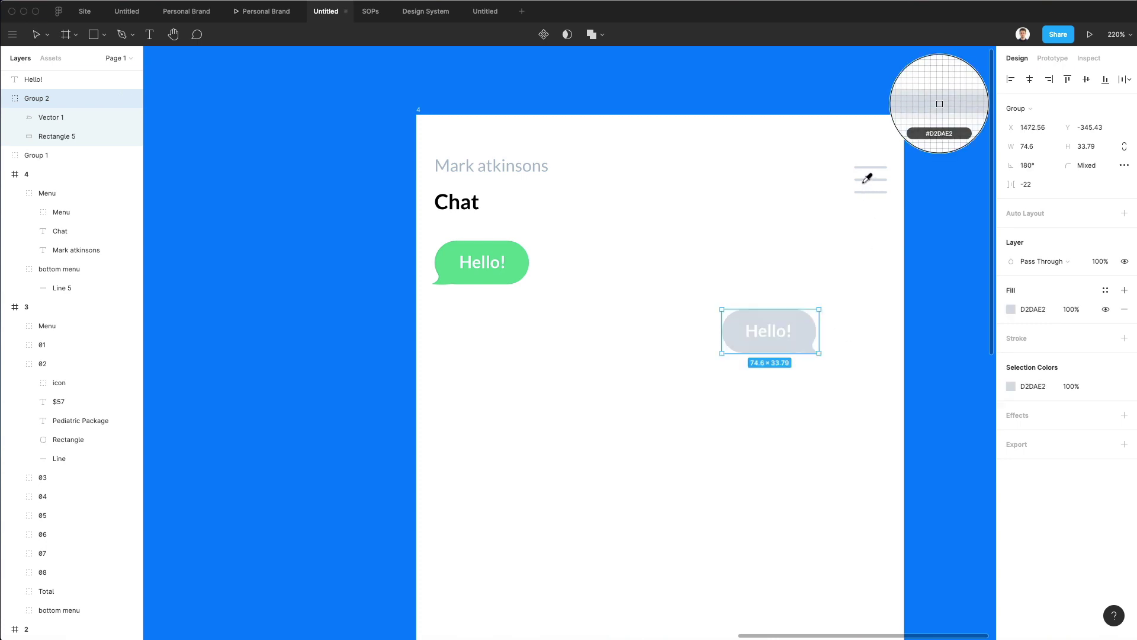
{"action": "key", "text": "Escape"}
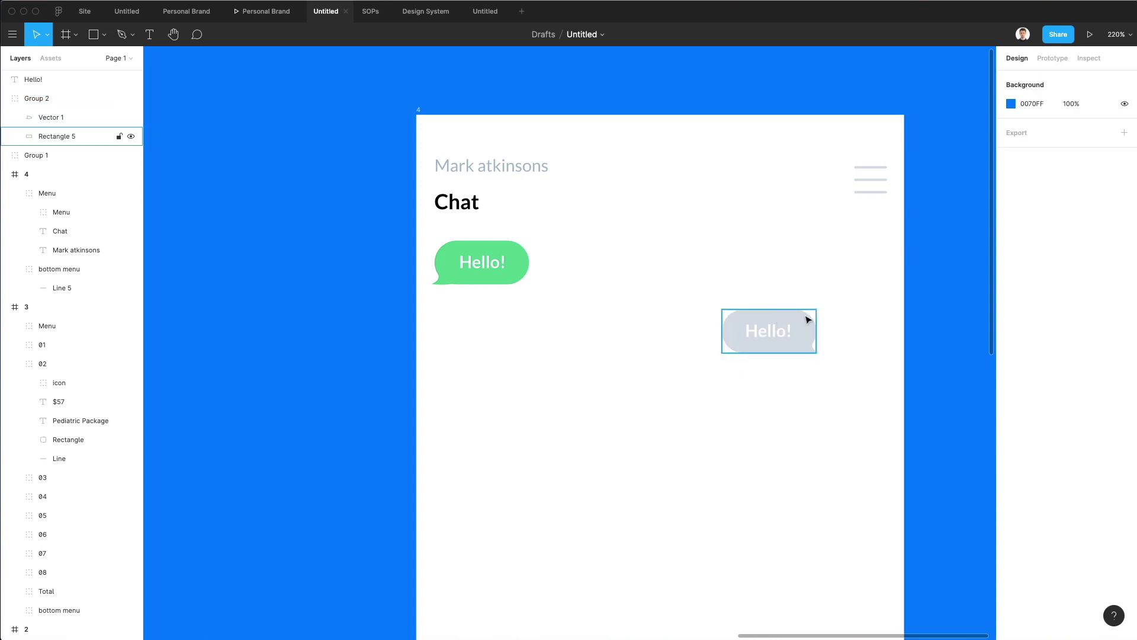
{"action": "left_click", "coordinate": [808, 318], "text": "super"}
{"action": "left_click", "coordinate": [812, 350], "text": "super"}
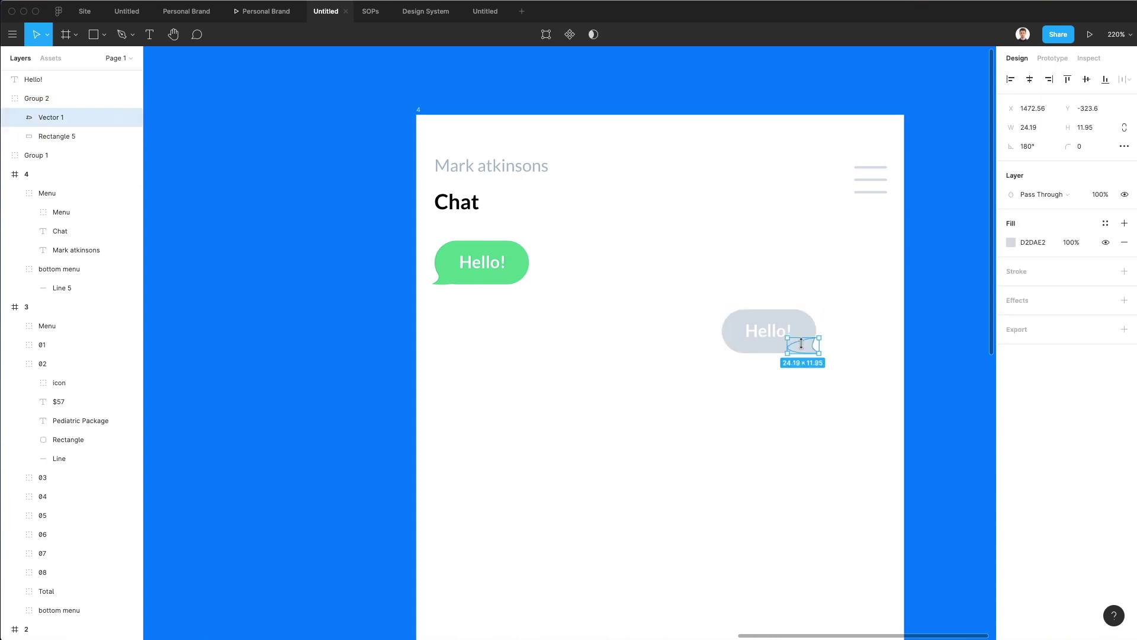
{"action": "left_click", "coordinate": [795, 343], "text": "shift+super"}
{"action": "left_click", "coordinate": [1006, 292]}
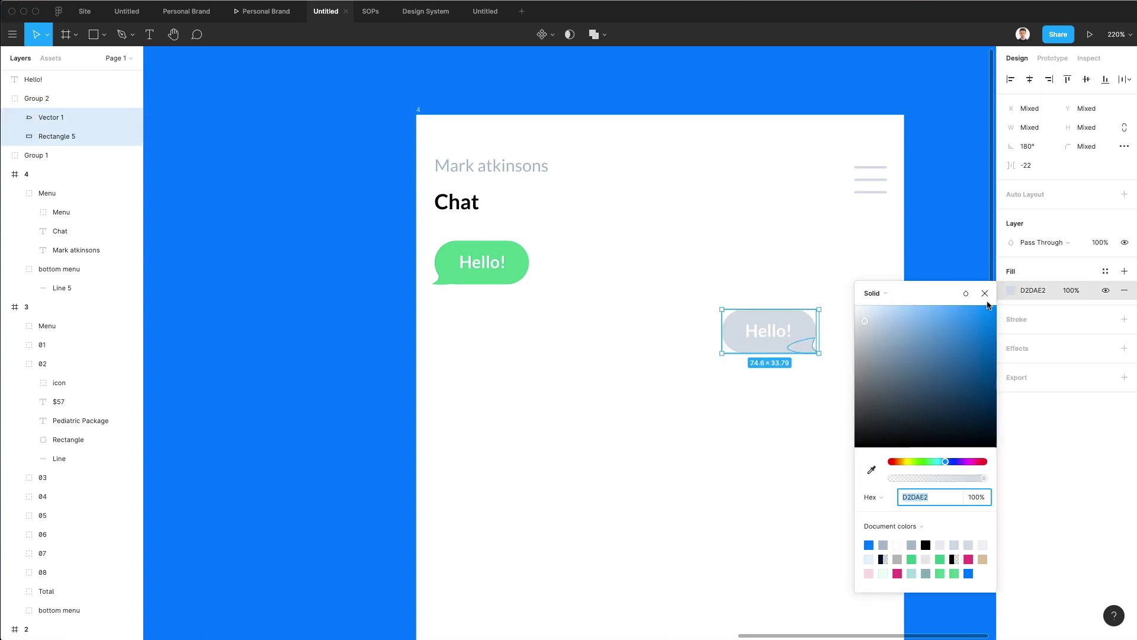
{"action": "left_click_drag", "start_coordinate": [866, 326], "coordinate": [893, 344]}
{"action": "left_click", "coordinate": [784, 264]}
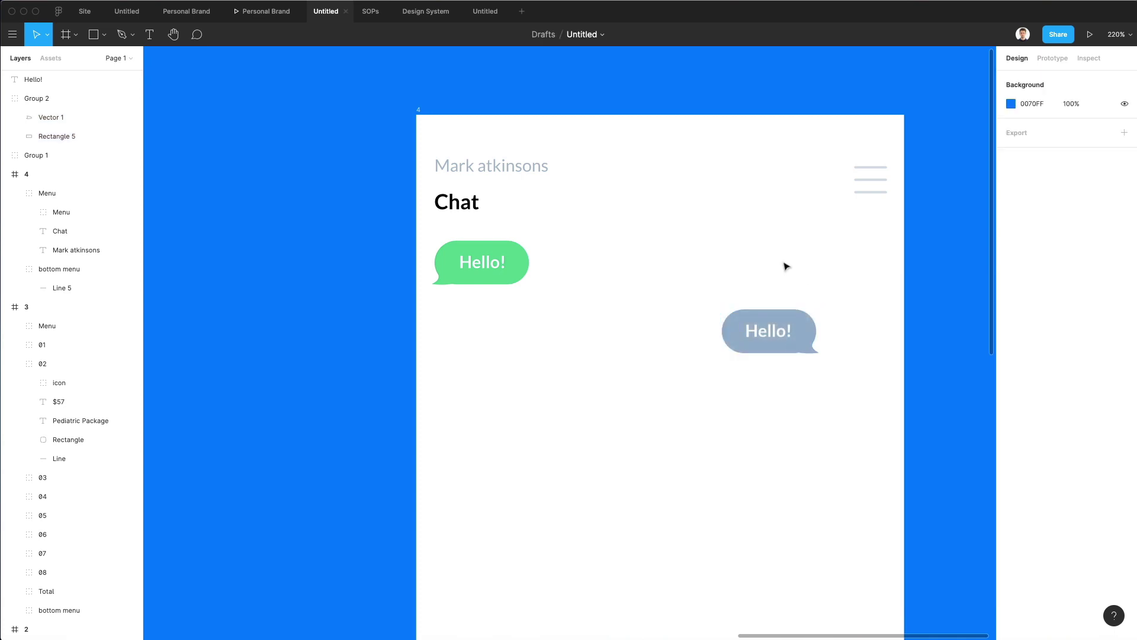
{"action": "scroll", "coordinate": [785, 265], "scroll_direction": "down", "scroll_amount": 5}
Shift the grey Hello! bubble and its text slightly to the right.
{"action": "left_click", "coordinate": [785, 303]}
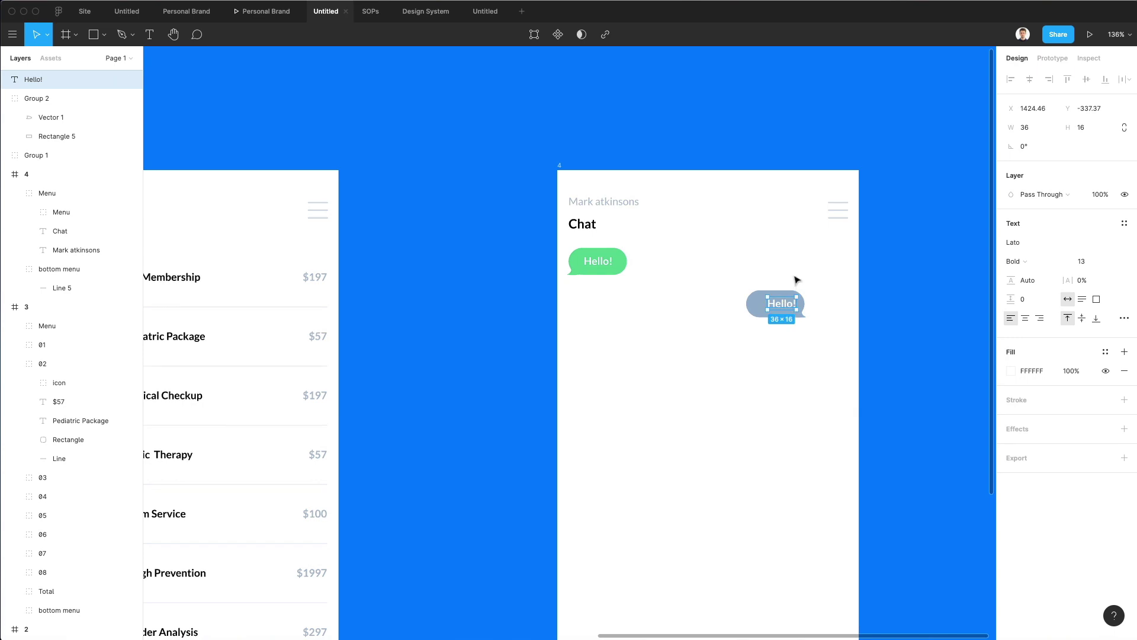
{"action": "left_click", "coordinate": [796, 283]}
{"action": "left_click", "coordinate": [781, 303]}
{"action": "left_click_drag", "start_coordinate": [743, 282], "coordinate": [839, 350]}
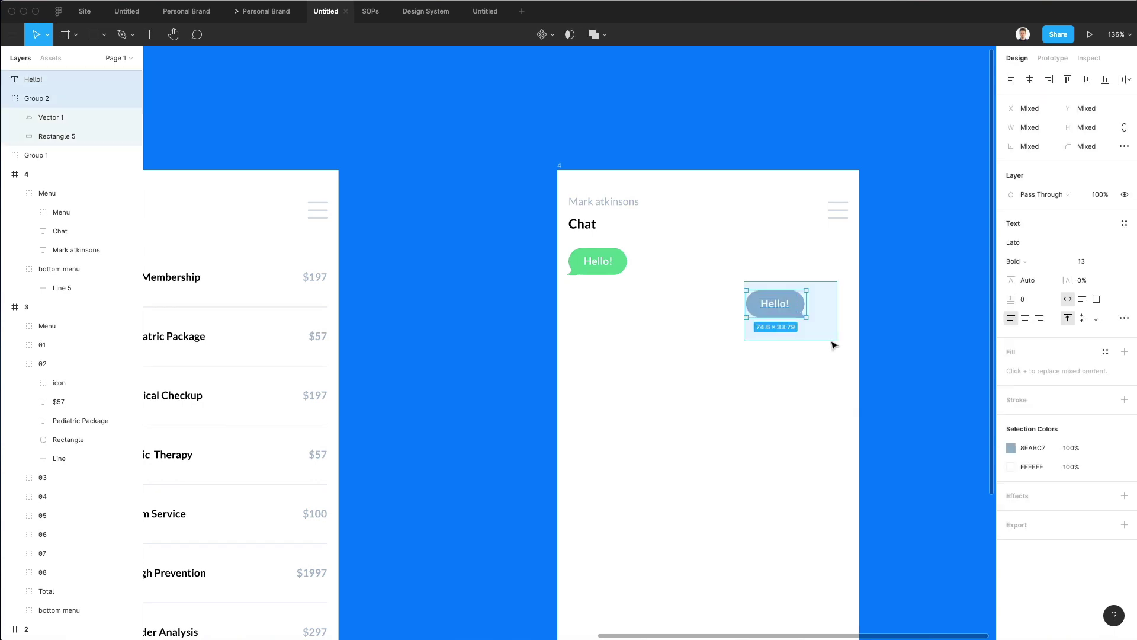
{"action": "left_click_drag", "start_coordinate": [794, 305], "coordinate": [825, 308]}
{"action": "key", "text": "Escape"}
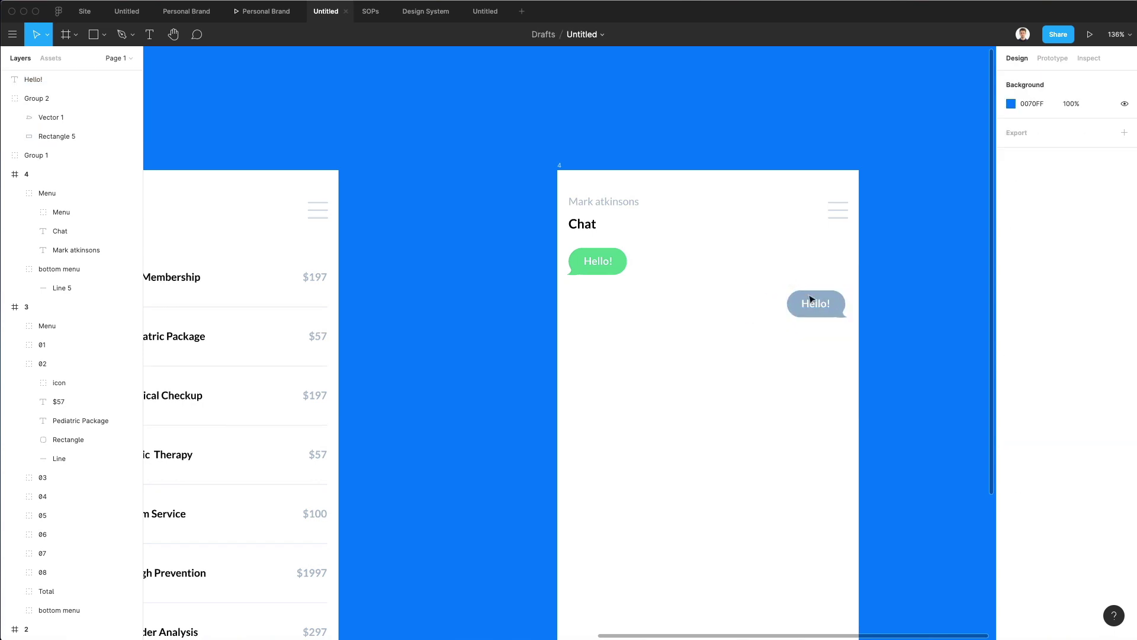
Change the grey bubble's text from Hello! to Hey!
{"action": "left_click", "coordinate": [813, 306]}
{"action": "double_click", "coordinate": [809, 303]}
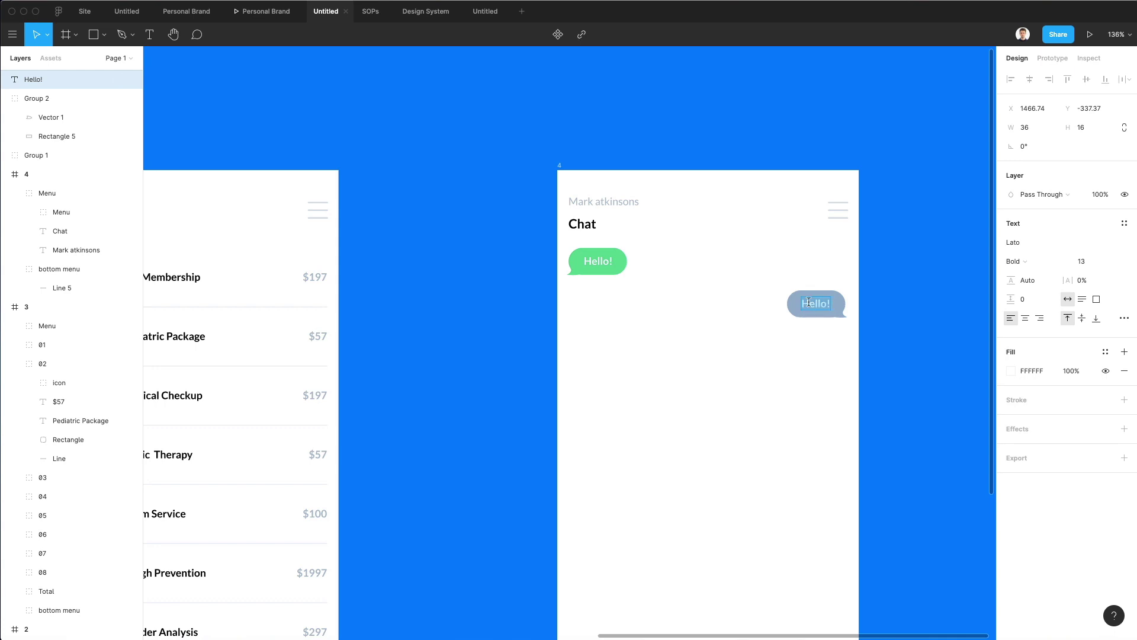
{"action": "type", "text": "He"}
{"action": "key", "text": "Escape"}
Ungroup the grey Hey! bubble into its shape, tail and text.
{"action": "left_click", "coordinate": [833, 315]}
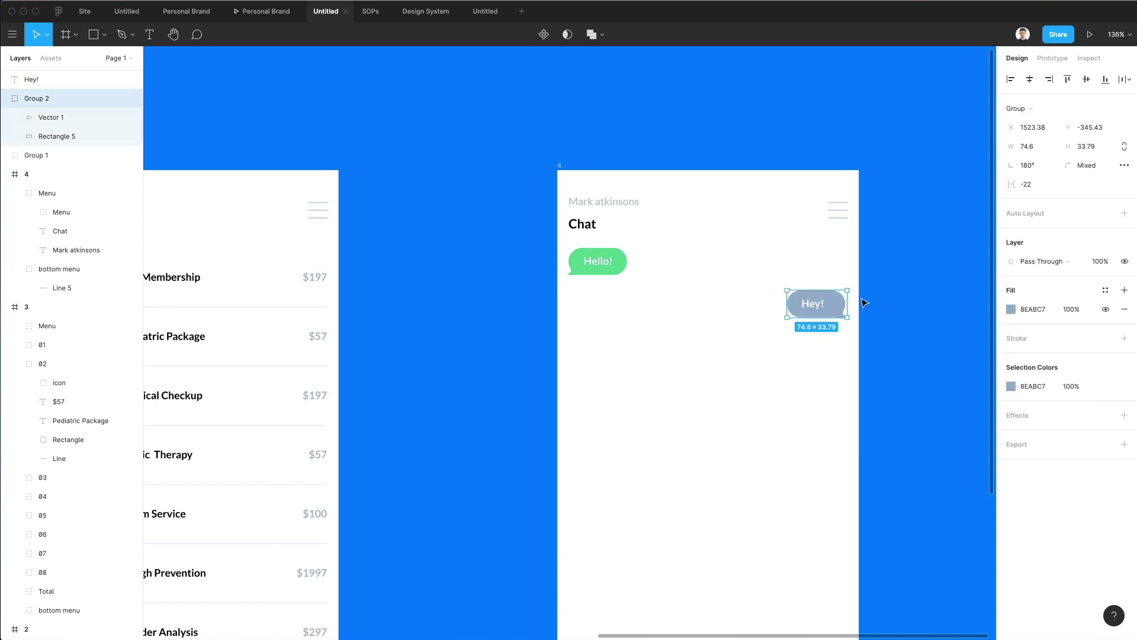
{"action": "left_click", "coordinate": [863, 304]}
{"action": "double_click", "coordinate": [842, 315]}
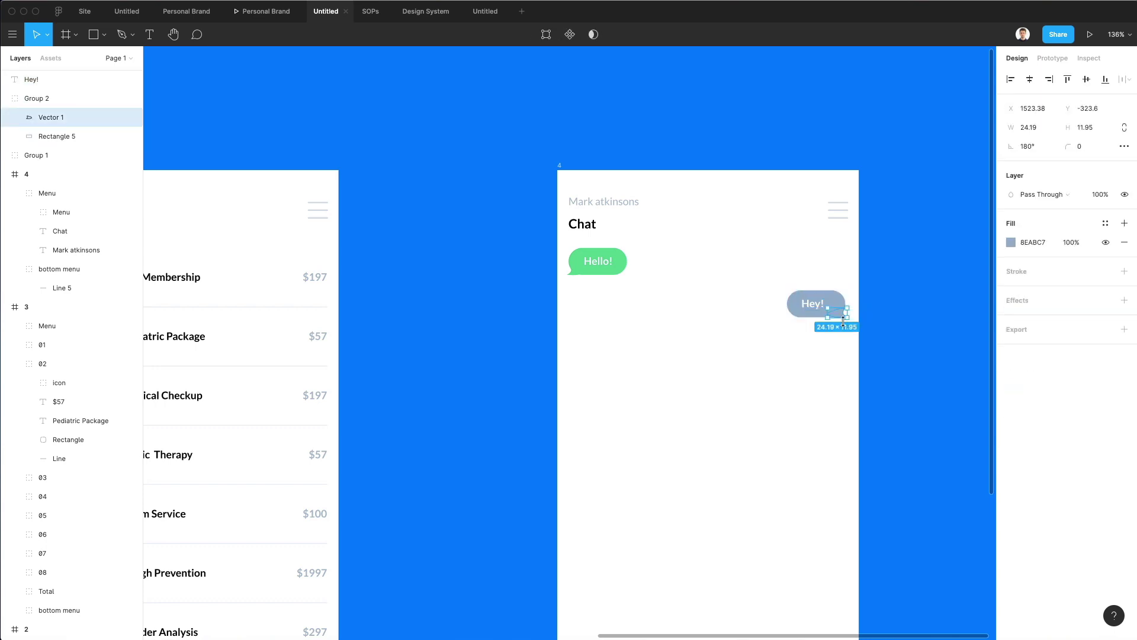
{"action": "left_click", "coordinate": [853, 302]}
{"action": "left_click", "coordinate": [833, 308]}
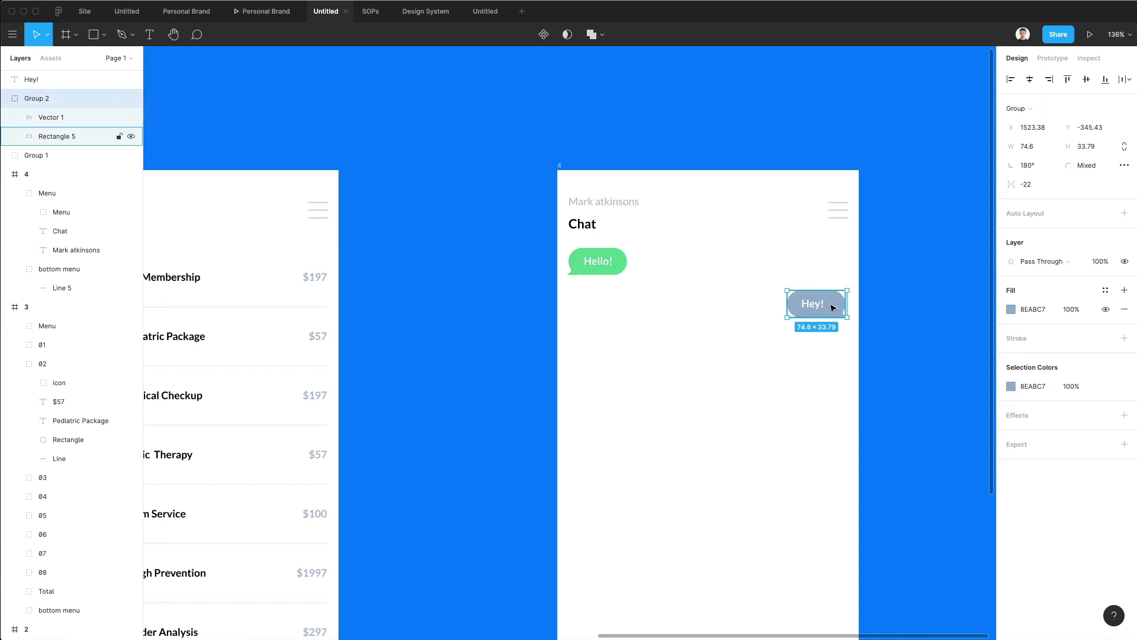
{"action": "key", "text": "super+shift+g"}
Duplicate the bubble shape, tail and Hey! text below the original.
{"action": "left_click", "coordinate": [862, 301]}
{"action": "left_click_drag", "start_coordinate": [851, 299], "coordinate": [837, 352]}
{"action": "left_click", "coordinate": [871, 302]}
{"action": "left_click_drag", "start_coordinate": [813, 304], "coordinate": [813, 342]}
Change the copied text to 'How are you doing?' and place it on the lower bubble.
{"action": "double_click", "coordinate": [813, 342]}
{"action": "type", "text": "How"}
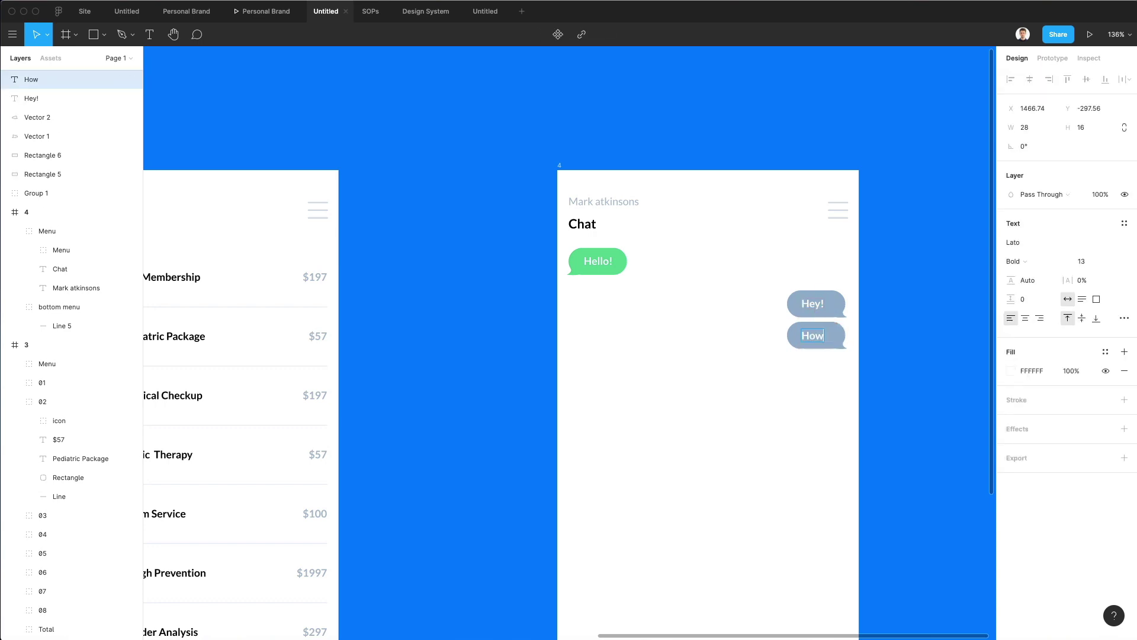
{"action": "type", "text": " are you doing?"}
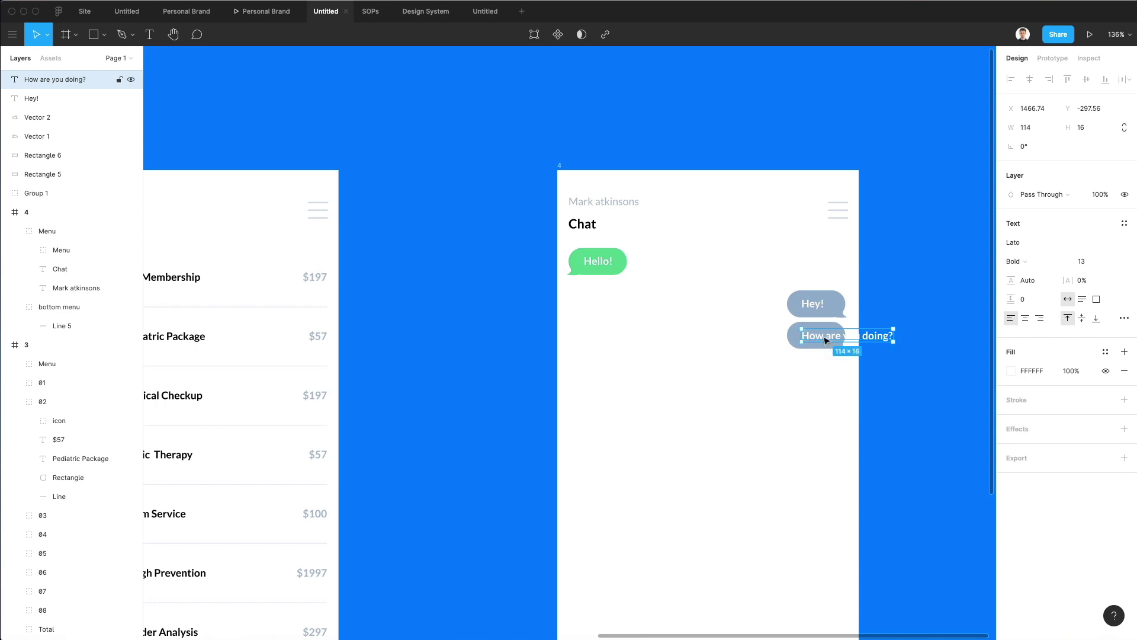
{"action": "left_click_drag", "start_coordinate": [843, 338], "coordinate": [733, 342]}
{"action": "left_click", "coordinate": [803, 348]}
{"action": "left_click", "coordinate": [735, 373]}
Shift the Hey! text right and narrow its bubble to fit the text.
{"action": "scroll", "coordinate": [739, 377], "scroll_direction": "up", "scroll_amount": 1}
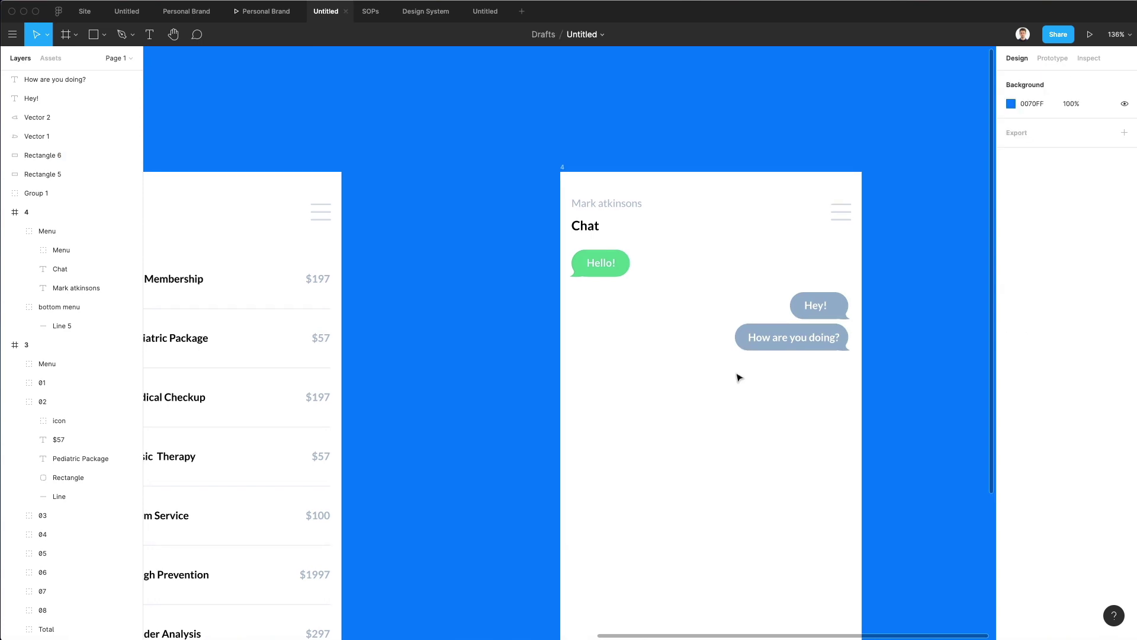
{"action": "scroll", "coordinate": [830, 305], "scroll_direction": "up", "scroll_amount": 1}
{"action": "left_click_drag", "start_coordinate": [815, 306], "coordinate": [827, 307]}
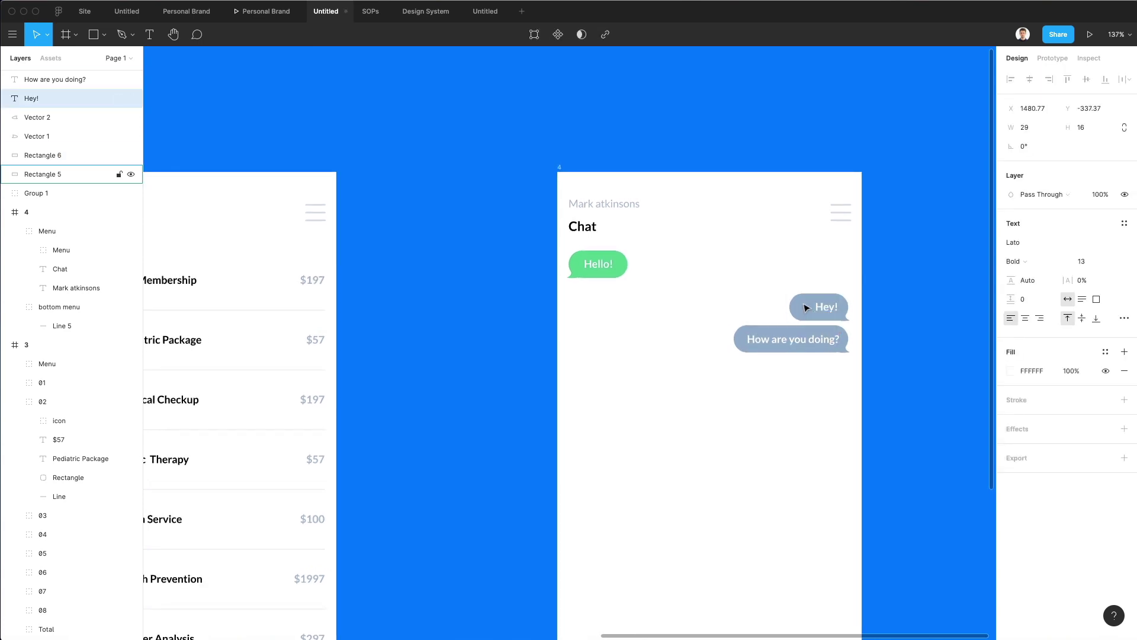
{"action": "left_click", "coordinate": [799, 307]}
{"action": "scroll", "coordinate": [794, 307], "scroll_direction": "down", "scroll_amount": 1}
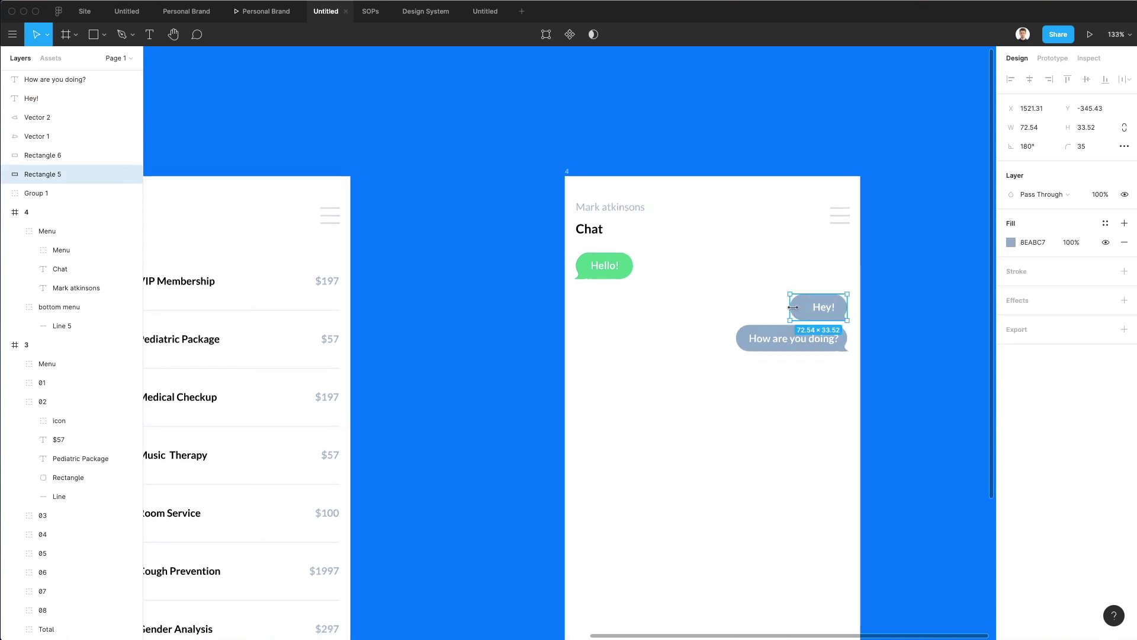
{"action": "left_click_drag", "start_coordinate": [793, 307], "coordinate": [801, 307]}
{"action": "left_click", "coordinate": [815, 276]}
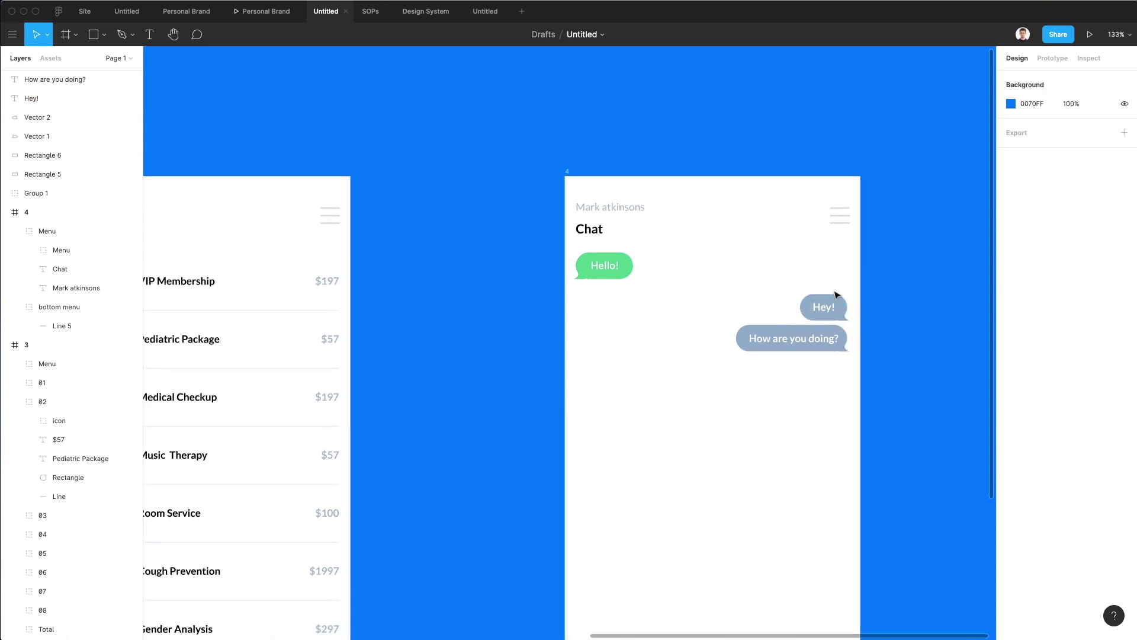
{"action": "scroll", "coordinate": [830, 308], "scroll_direction": "down", "scroll_amount": 1}
{"action": "left_click", "coordinate": [794, 334]}
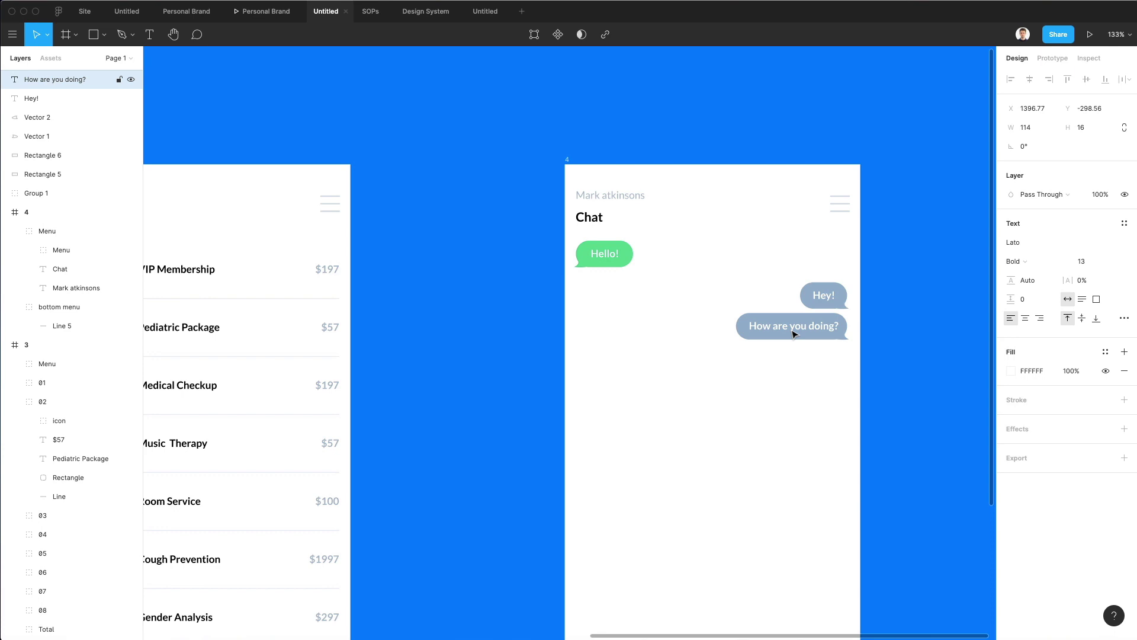
Copy the green Hello! bubble downward and retype its text as 'All good thanks'.
{"action": "left_click", "coordinate": [716, 275]}
{"action": "left_click_drag", "start_coordinate": [618, 255], "coordinate": [616, 366]}
{"action": "double_click", "coordinate": [604, 365]}
{"action": "double_click", "coordinate": [603, 365]}
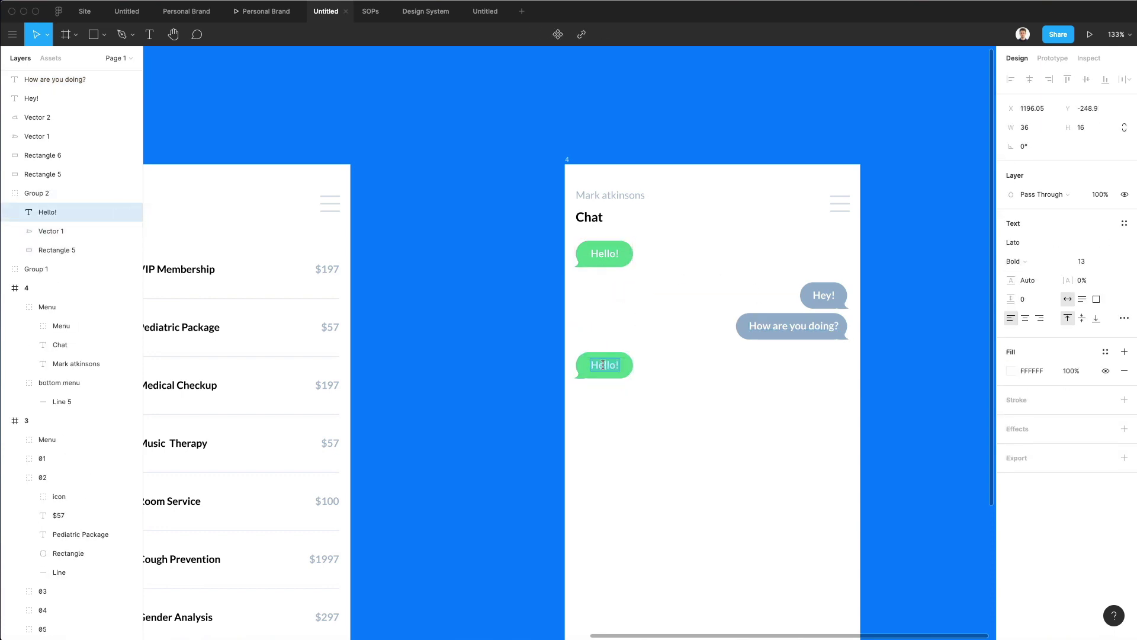
{"action": "type", "text": "All good thanks, how abou"}
{"action": "key", "text": "Escape"}
Widen the new green bubble to show all its text.
{"action": "left_click", "coordinate": [642, 425]}
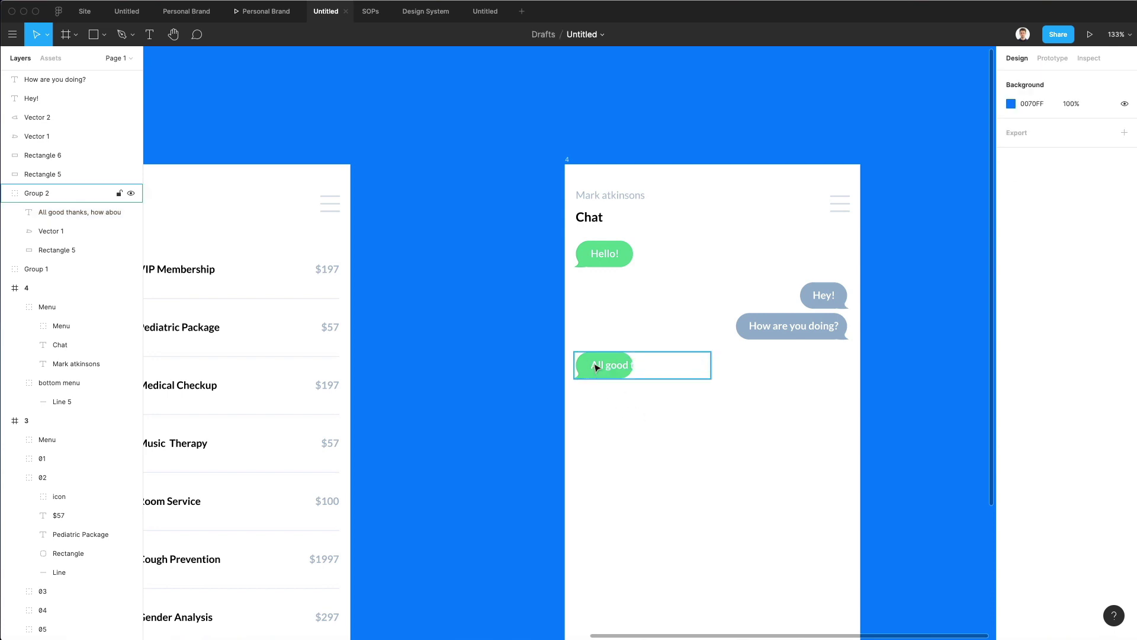
{"action": "left_click", "coordinate": [603, 253], "text": "super"}
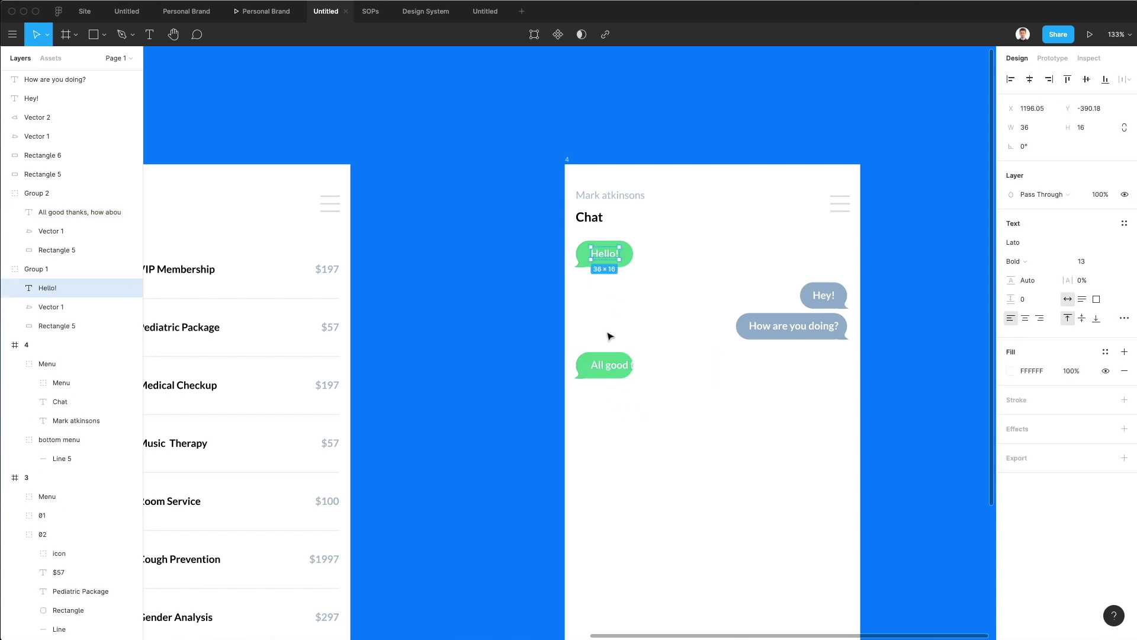
{"action": "left_click", "coordinate": [600, 372], "text": "super"}
{"action": "left_click_drag", "start_coordinate": [633, 372], "coordinate": [736, 371]}
Replace the extra words with a smiley emoji, fit the bubble to it, and copy it below.
{"action": "left_click", "coordinate": [671, 366]}
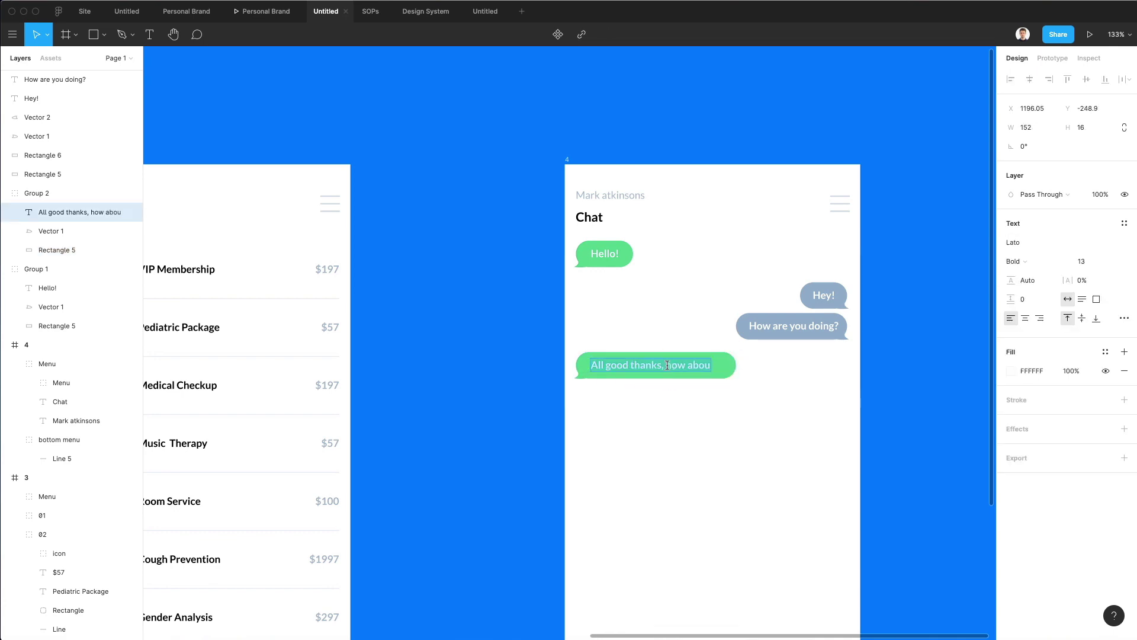
{"action": "key", "text": "BackSpace"}
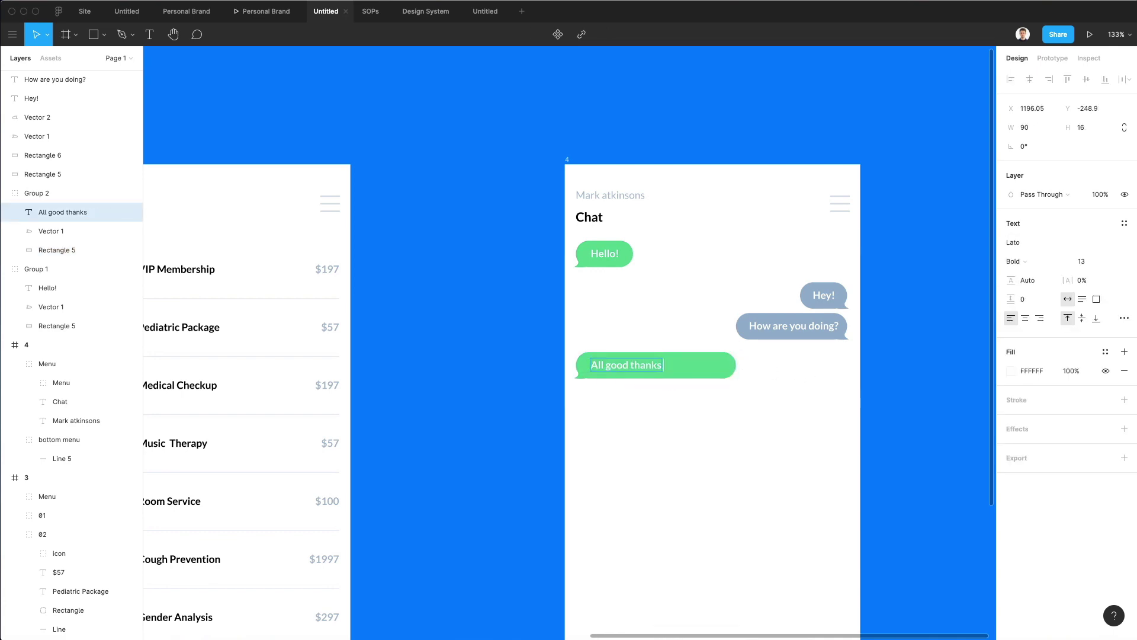
{"action": "key", "text": "ctrl+super+space"}
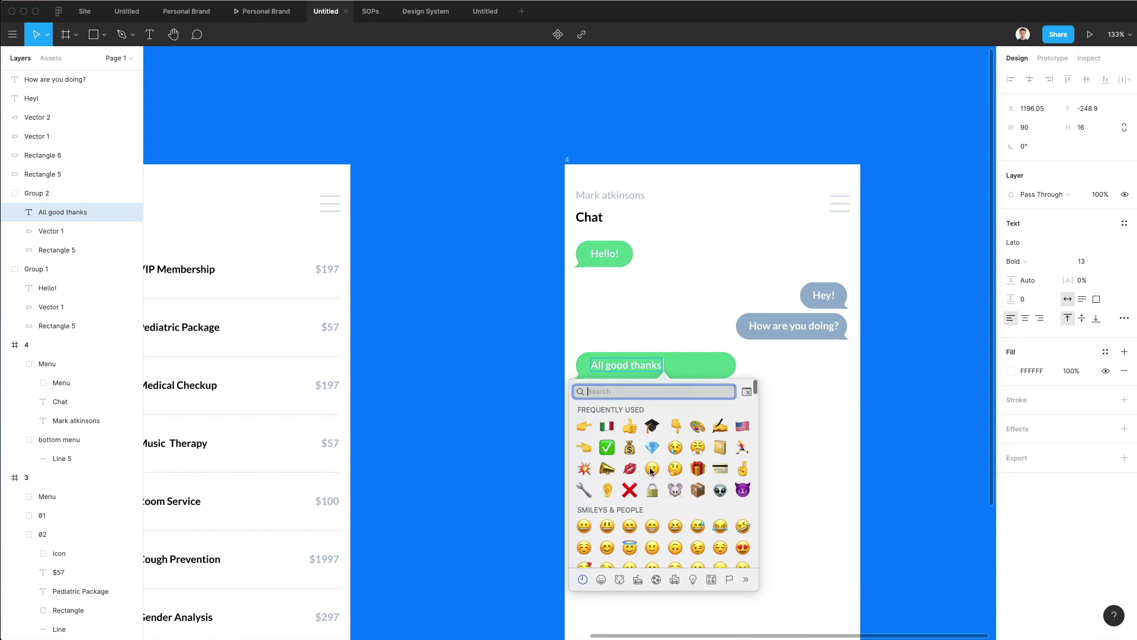
{"action": "left_click", "coordinate": [652, 468]}
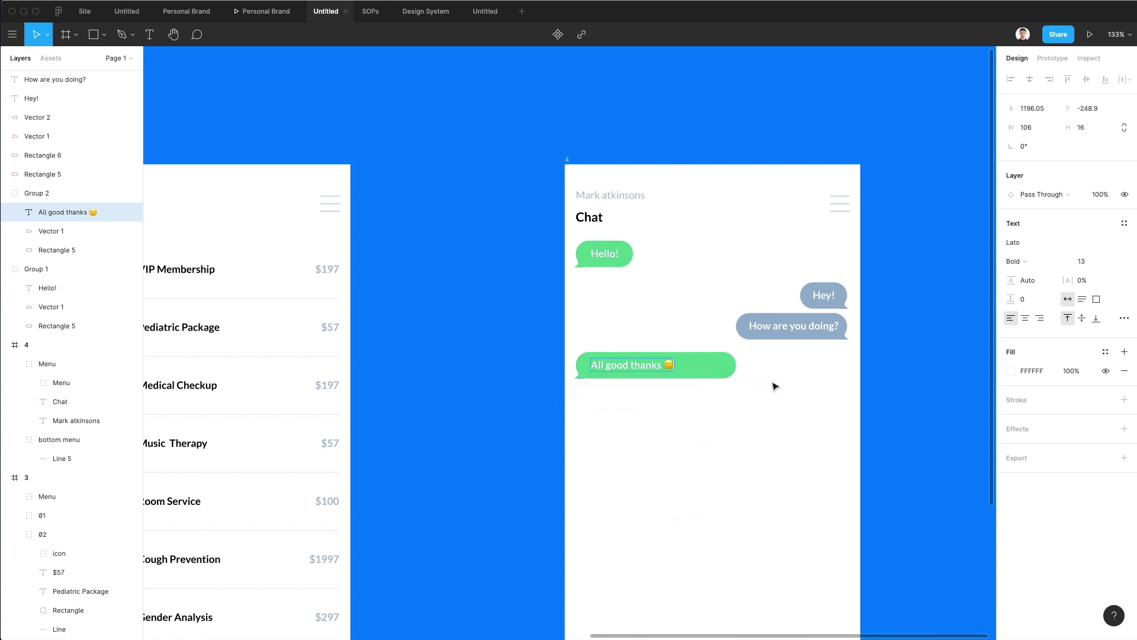
{"action": "key", "text": "Escape"}
{"action": "left_click", "coordinate": [713, 374]}
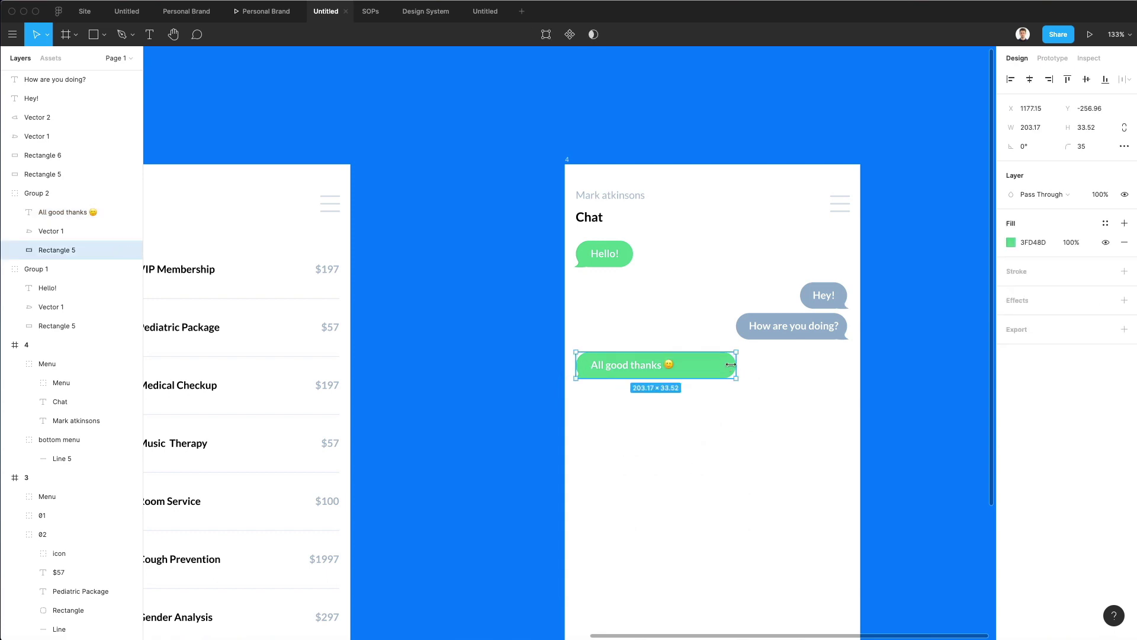
{"action": "left_click_drag", "start_coordinate": [731, 364], "coordinate": [637, 408]}
{"action": "left_click", "coordinate": [712, 374]}
Make the copied bubble read 'How's the progress on the project?' and widen it to fit.
{"action": "left_click", "coordinate": [711, 396]}
{"action": "double_click", "coordinate": [631, 398]}
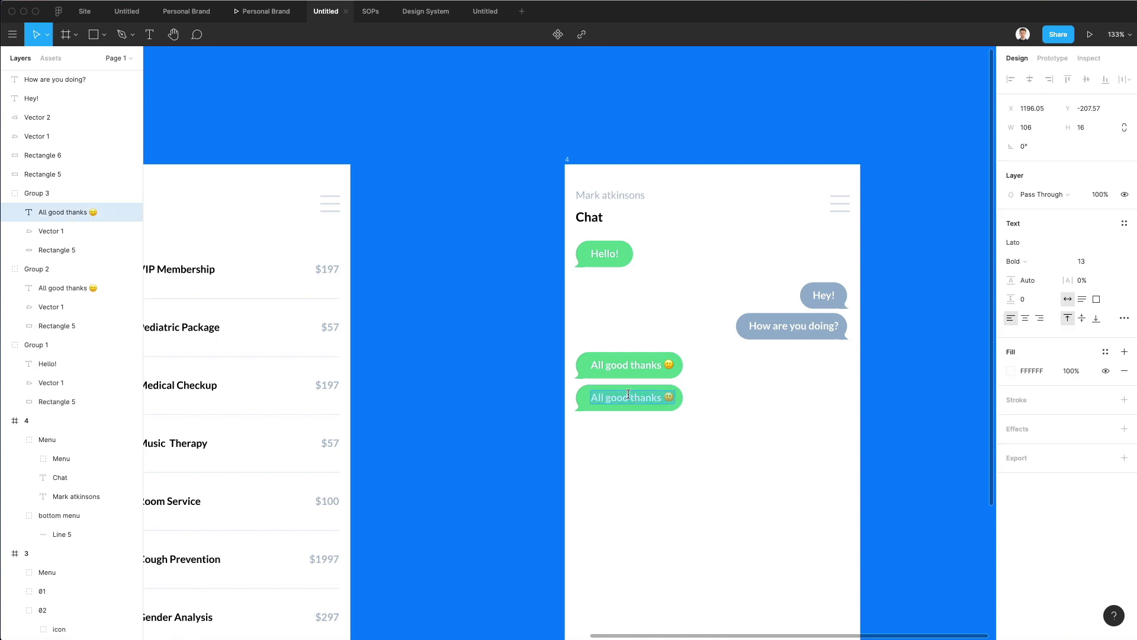
{"action": "type", "text": "How's the"}
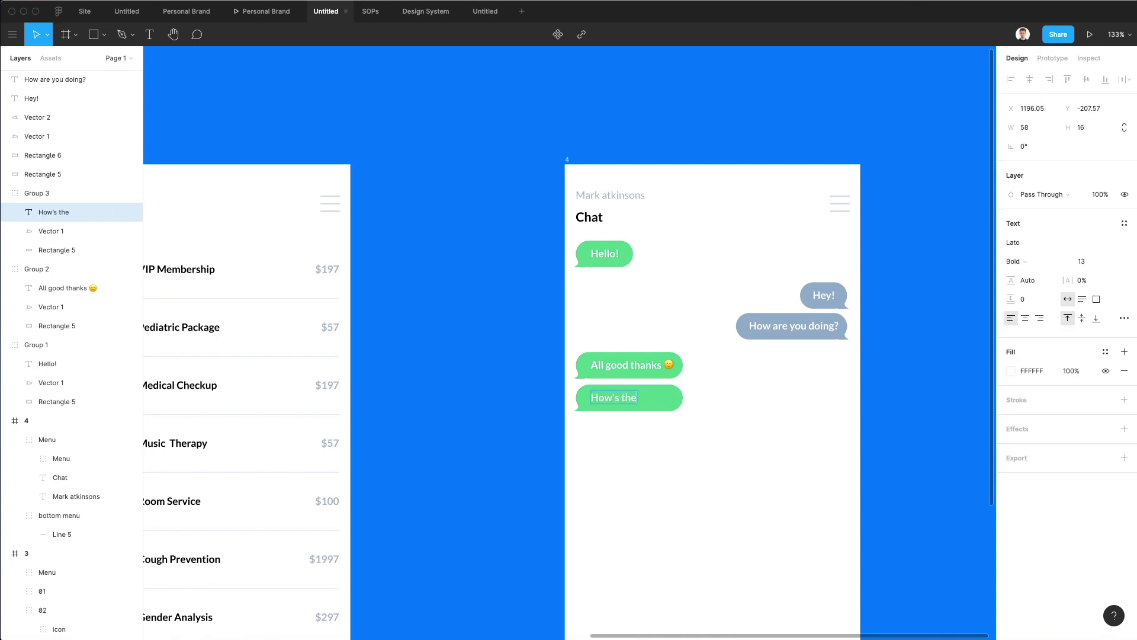
{"action": "type", "text": " progress on the pro"}
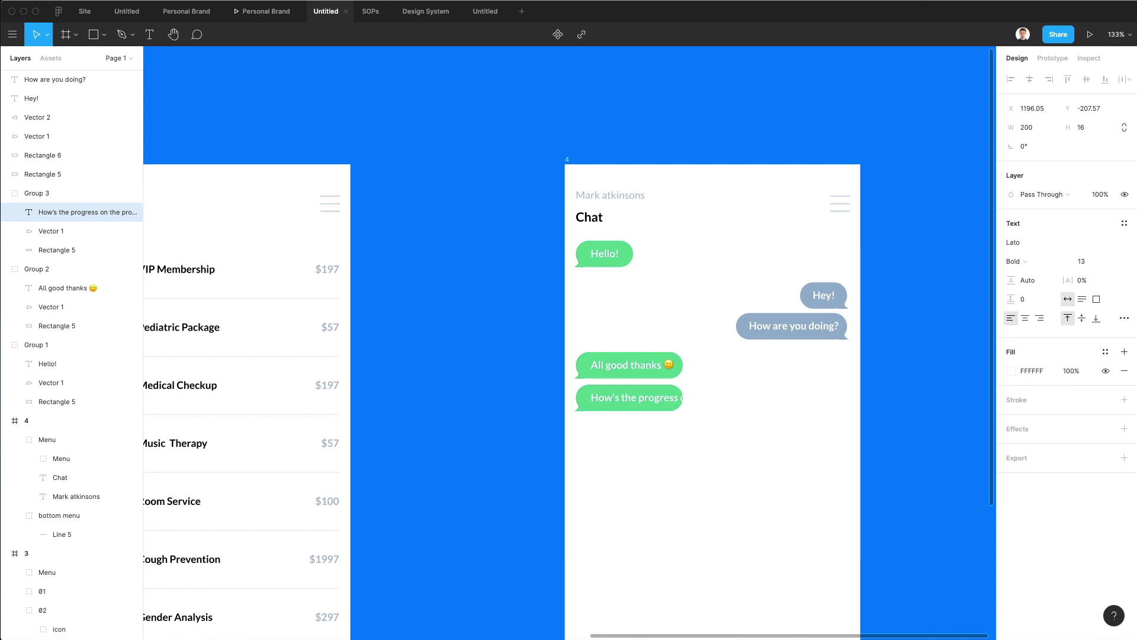
{"action": "left_click", "coordinate": [583, 400]}
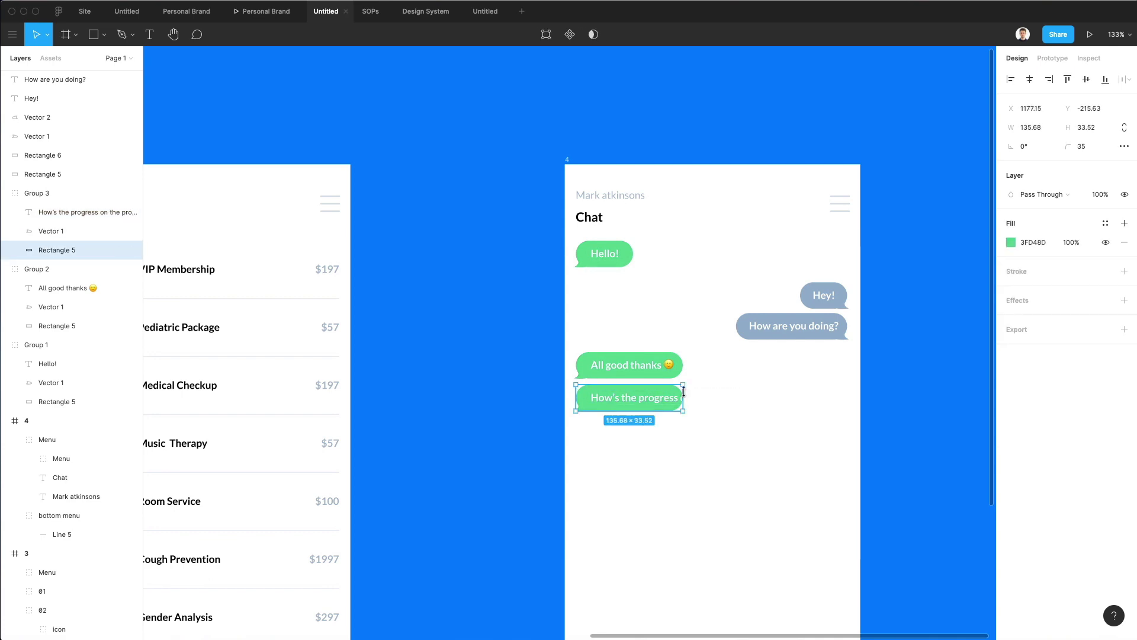
{"action": "left_click_drag", "start_coordinate": [684, 391], "coordinate": [758, 402]}
Align the lower green bubble with the reply above and nudge the grey bubble up.
{"action": "left_click", "coordinate": [749, 442]}
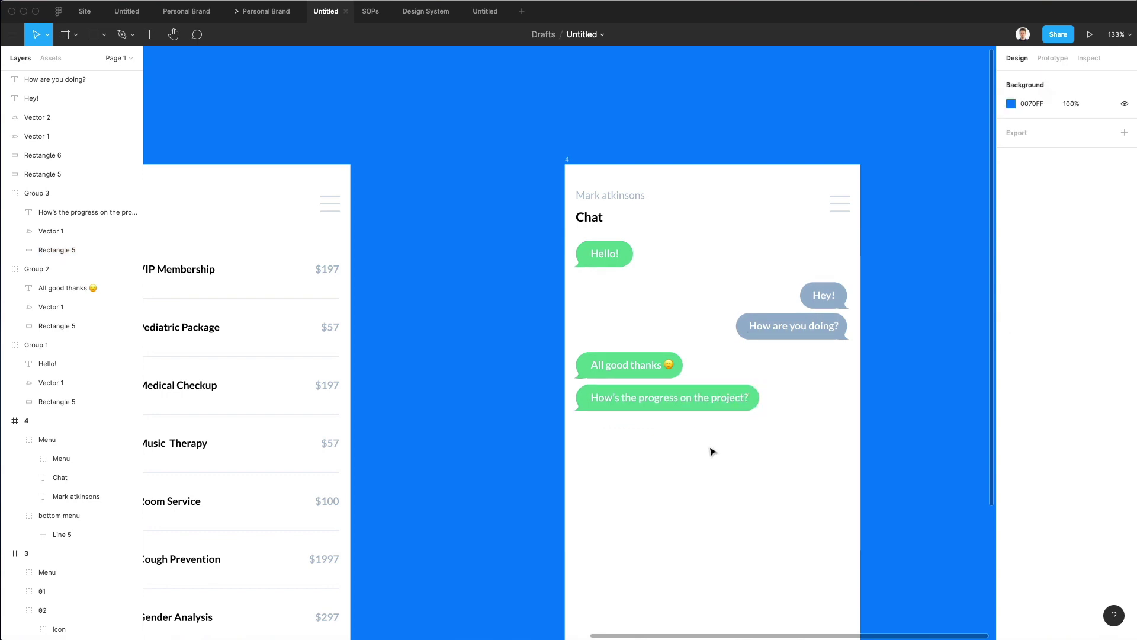
{"action": "left_click", "coordinate": [681, 404]}
{"action": "left_click_drag", "start_coordinate": [578, 401], "coordinate": [574, 395]}
{"action": "left_click_drag", "start_coordinate": [718, 322], "coordinate": [871, 355]}
{"action": "key", "text": "Up"}
{"action": "key", "text": "Up"}
{"action": "left_click", "coordinate": [875, 356]}
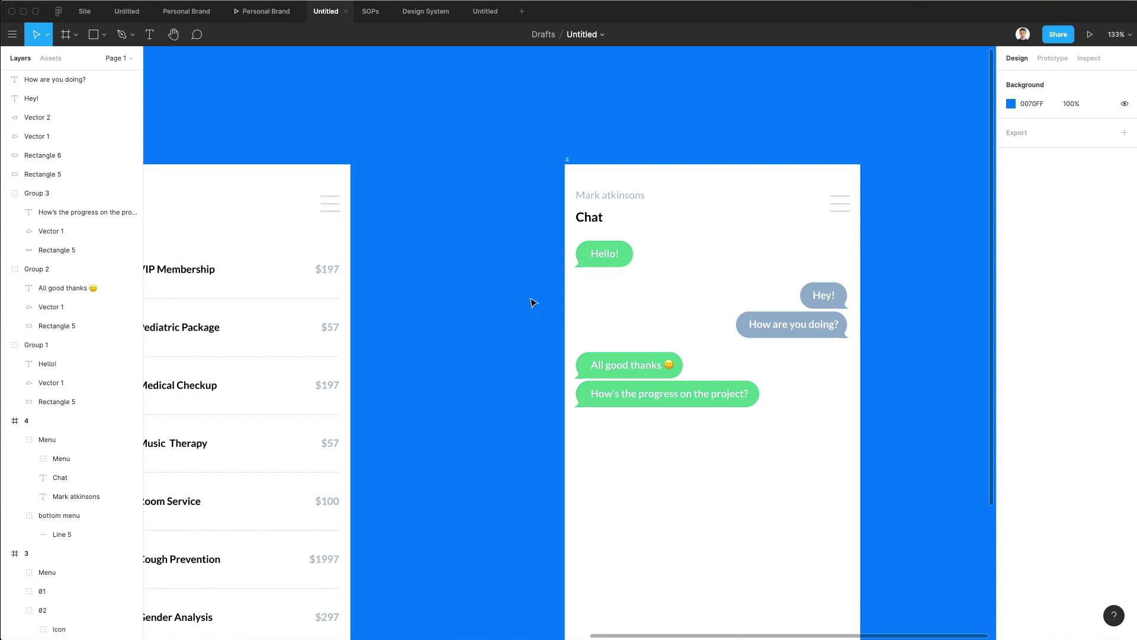
{"action": "scroll", "coordinate": [734, 392], "scroll_direction": "up", "scroll_amount": 5}
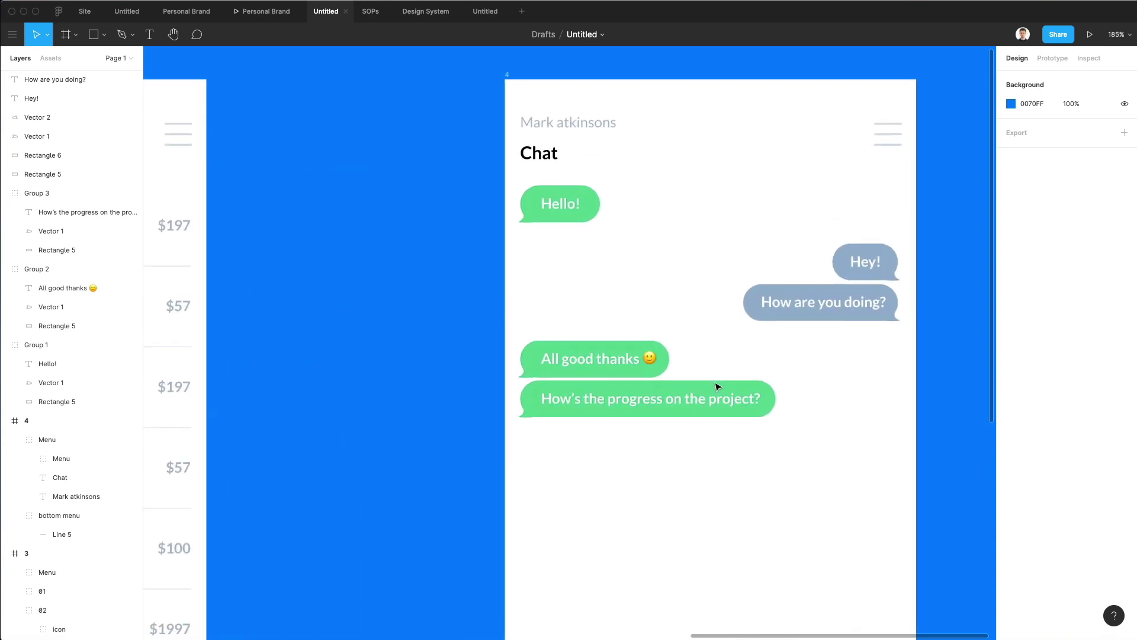
{"action": "scroll", "coordinate": [718, 387], "scroll_direction": "down", "scroll_amount": 1}
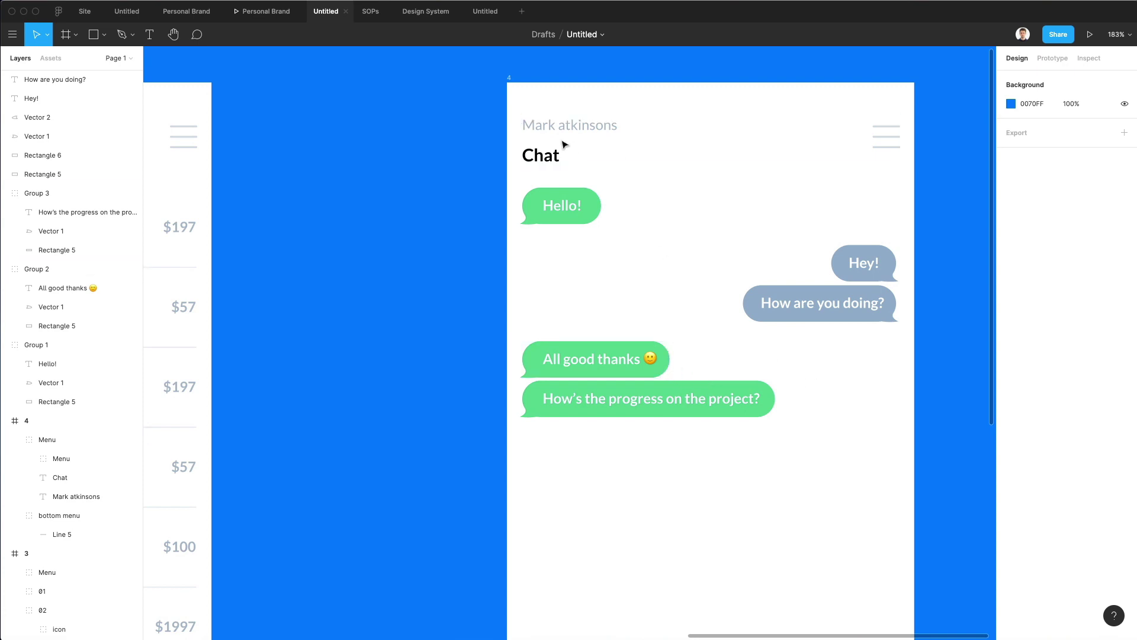
{"action": "scroll", "coordinate": [615, 353], "scroll_direction": "left", "scroll_amount": 3}
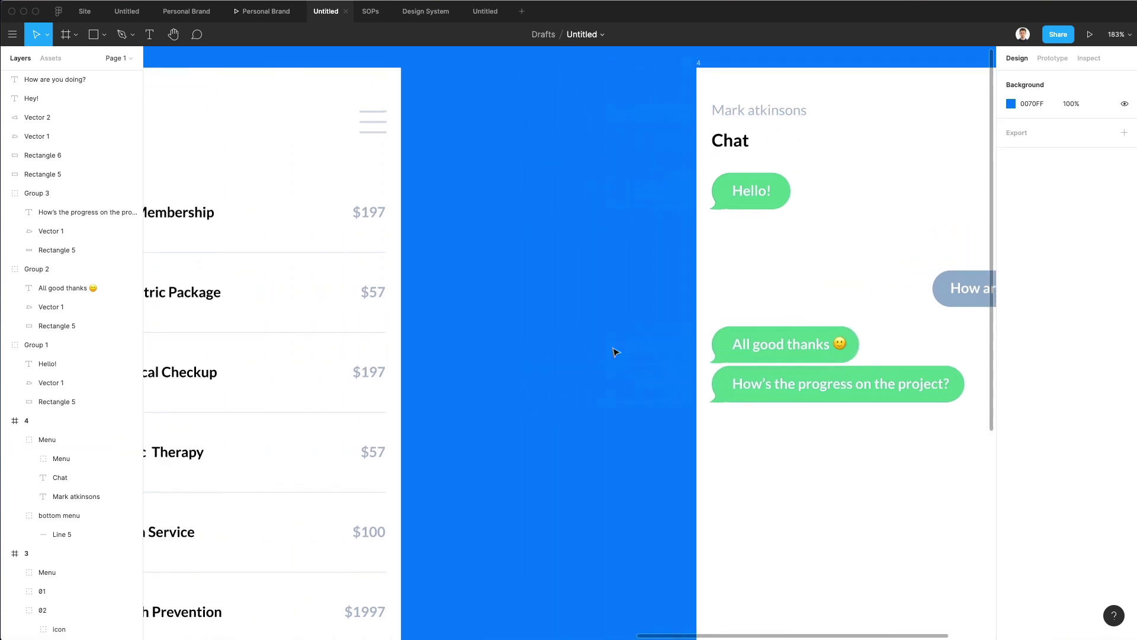
{"action": "scroll", "coordinate": [615, 354], "scroll_direction": "left", "scroll_amount": 3}
Move the $197 text into the chat screen and retype it as '17 Dec - 03:45pm'.
{"action": "left_click", "coordinate": [521, 221], "text": "super"}
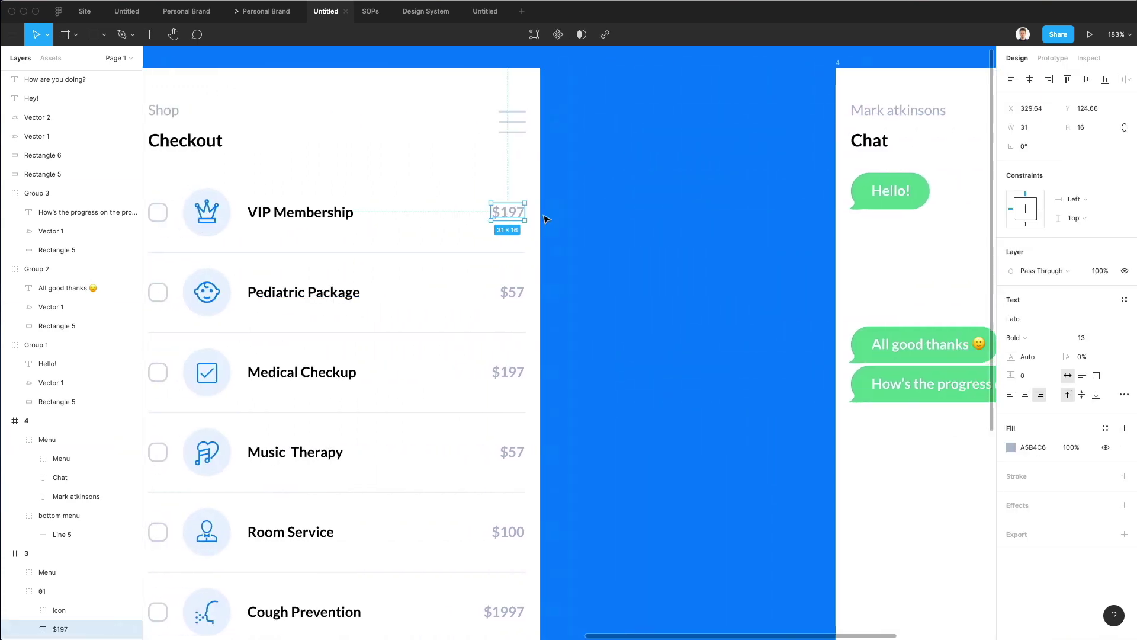
{"action": "scroll", "coordinate": [546, 220], "scroll_direction": "right", "scroll_amount": 8}
{"action": "key", "text": "super+x"}
{"action": "key", "text": "super+v"}
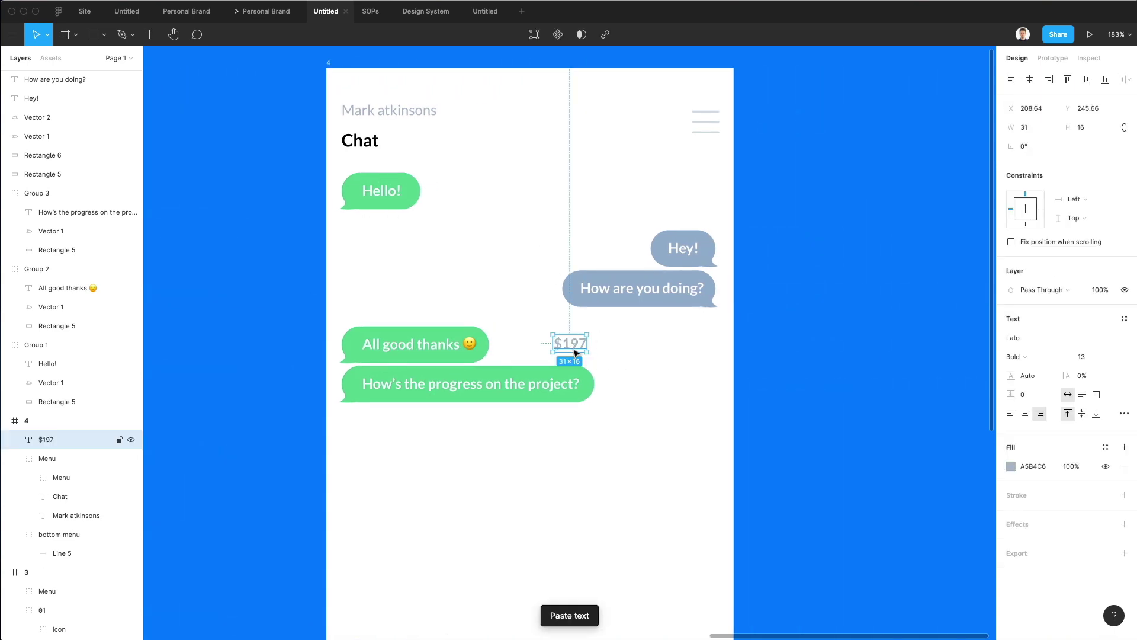
{"action": "left_click_drag", "start_coordinate": [574, 353], "coordinate": [512, 319]}
{"action": "double_click", "coordinate": [512, 319]}
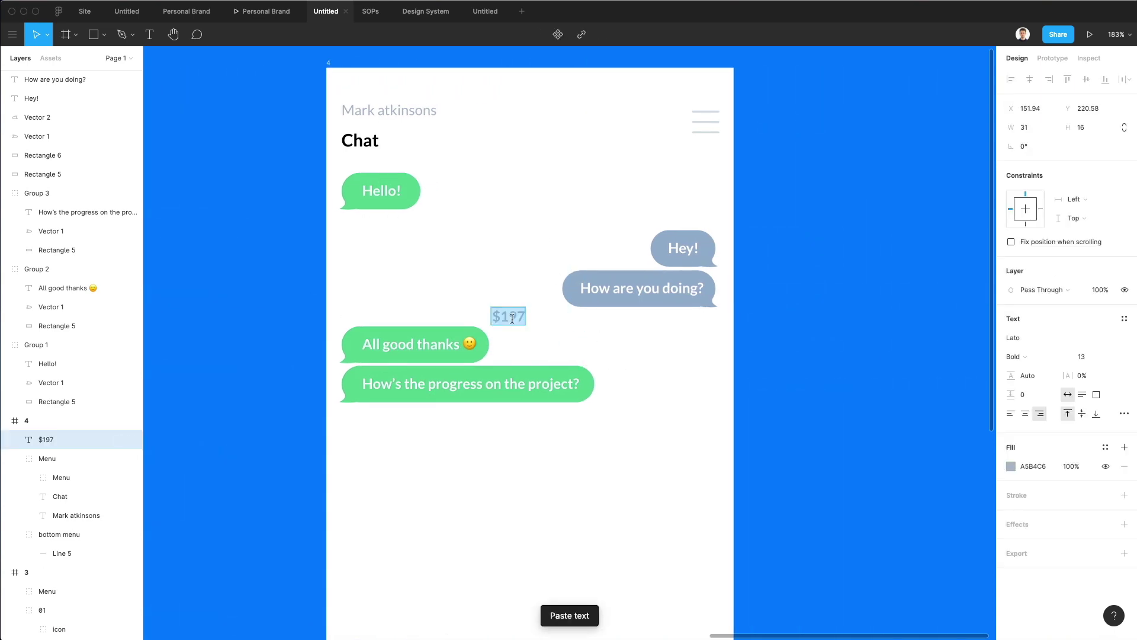
{"action": "type", "text": "17 Dec"}
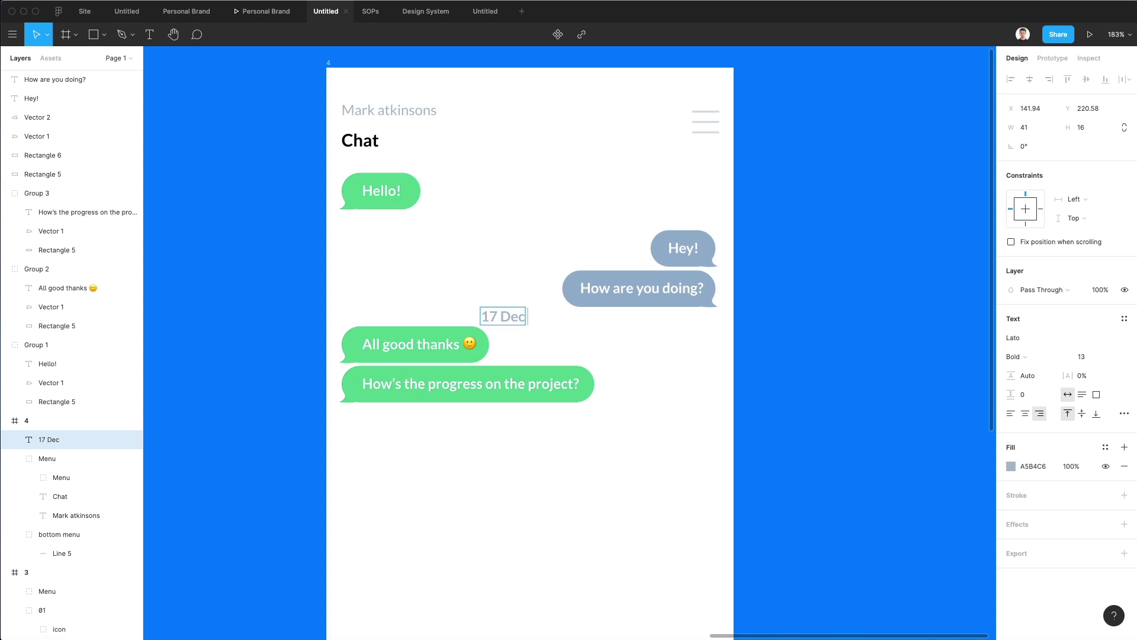
{"action": "type", "text": " - 03:"}
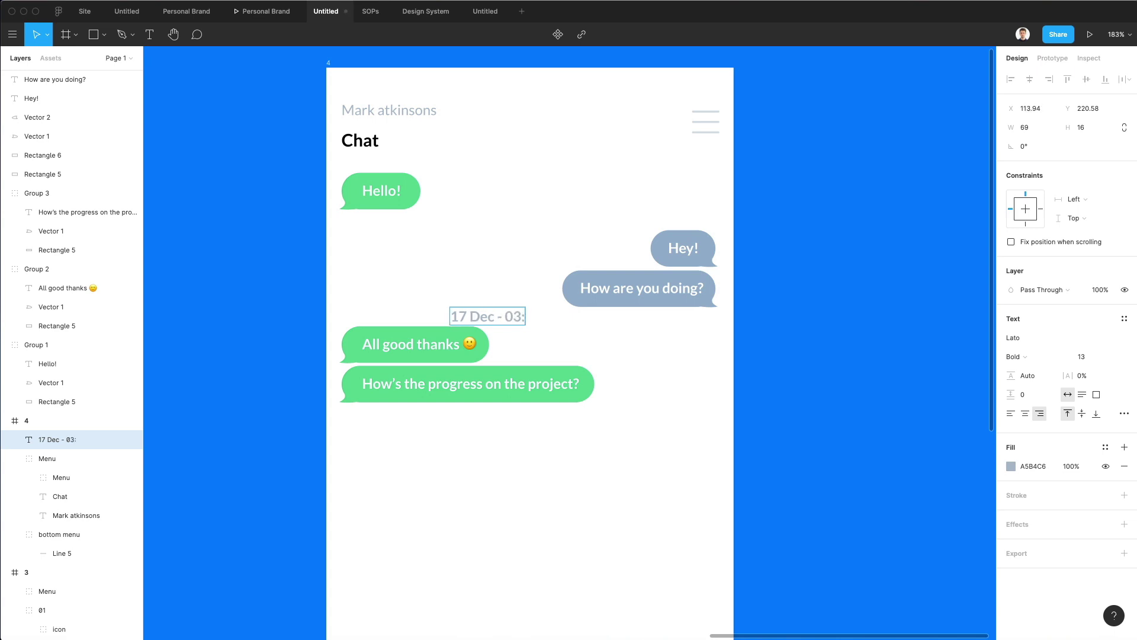
{"action": "type", "text": "45pm"}
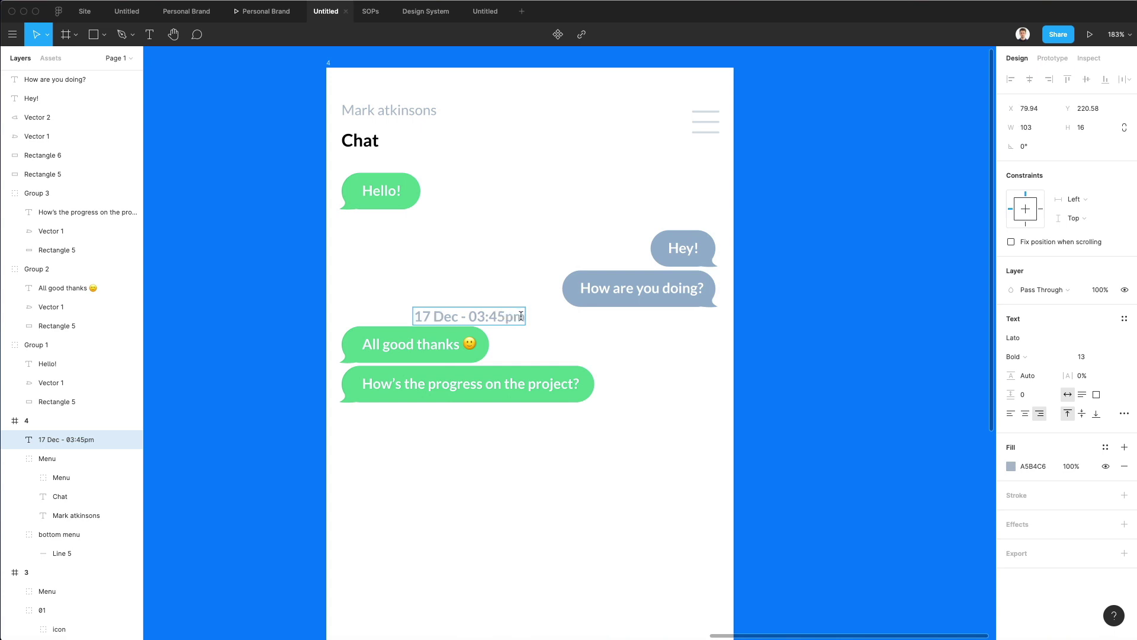
{"action": "key", "text": "Escape"}
Set the timestamp to 10 pt and centre it horizontally in the chat frame.
{"action": "left_click", "coordinate": [1079, 357]}
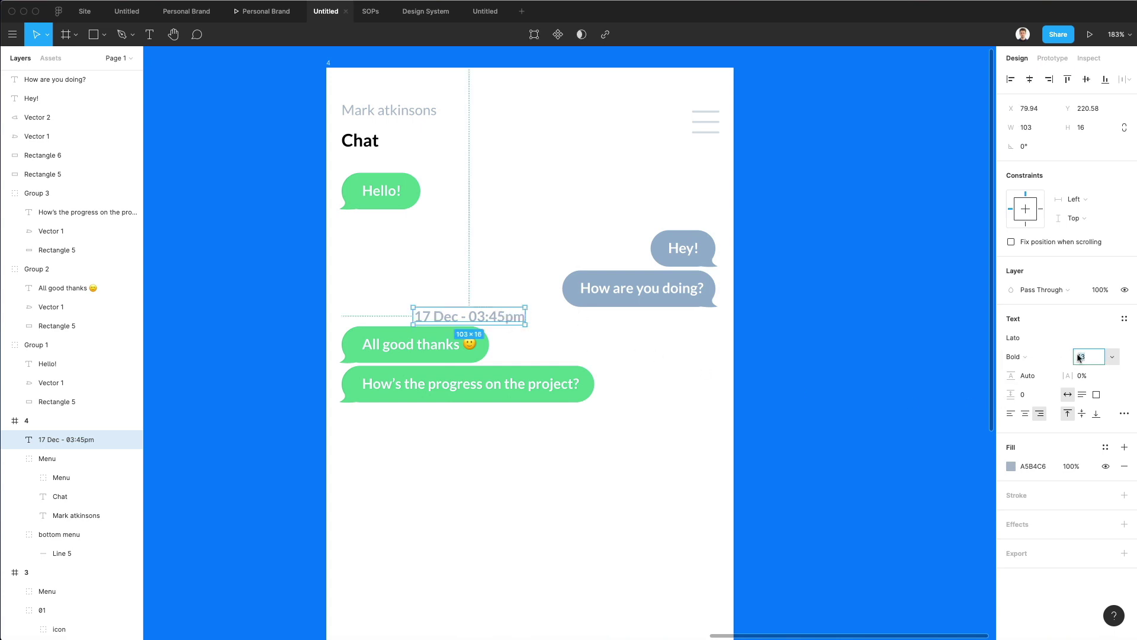
{"action": "type", "text": "10"}
{"action": "key", "text": "Return"}
{"action": "key", "text": "Escape"}
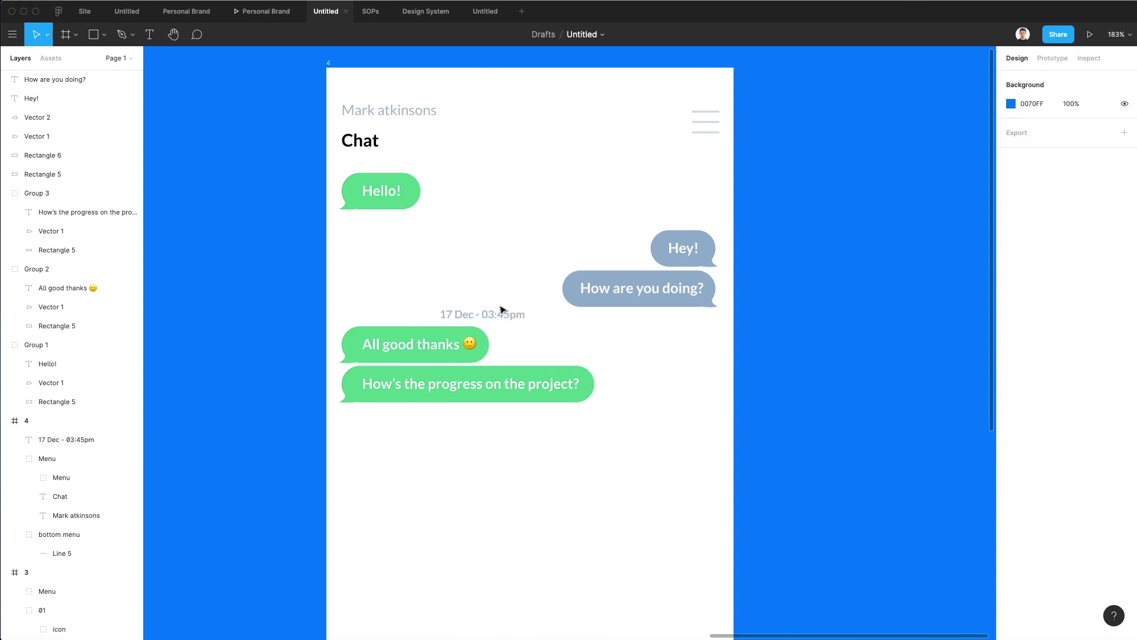
{"action": "left_click", "coordinate": [500, 310]}
{"action": "left_click", "coordinate": [1030, 79]}
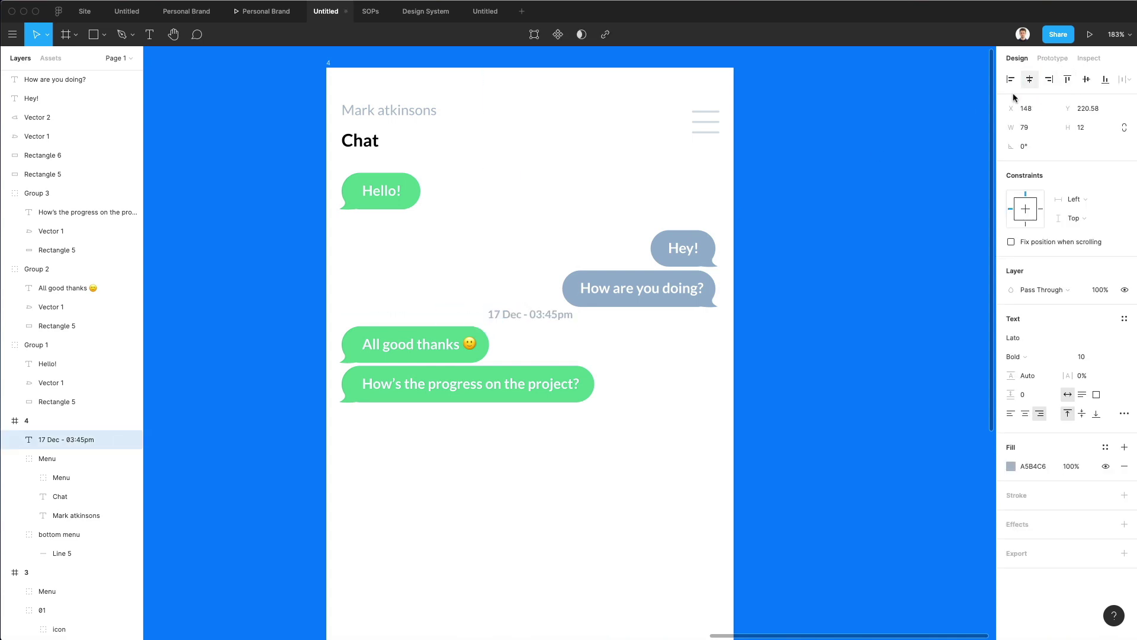
{"action": "left_click", "coordinate": [652, 368]}
Move the timestamp and both green bubbles down.
{"action": "left_click_drag", "start_coordinate": [316, 314], "coordinate": [680, 452]}
{"action": "key", "text": "shift+Down"}
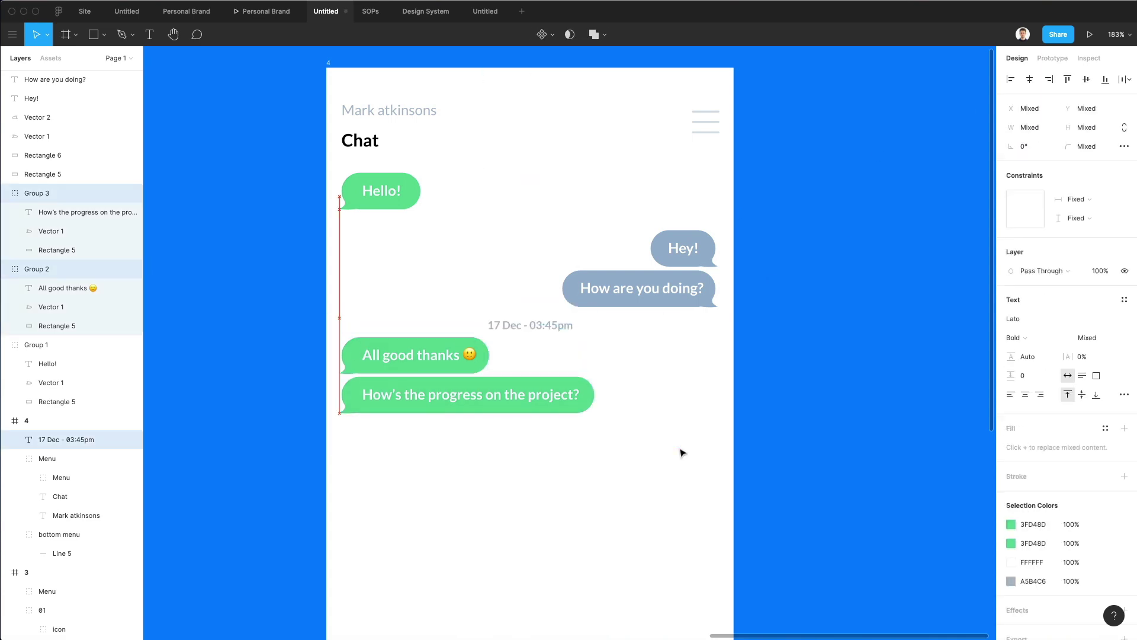
{"action": "key", "text": "Down"}
{"action": "key", "text": "Down"}
{"action": "key", "text": "Down"}
{"action": "key", "text": "Down"}
{"action": "key", "text": "Down"}
{"action": "key", "text": "Down"}
{"action": "key", "text": "Escape"}
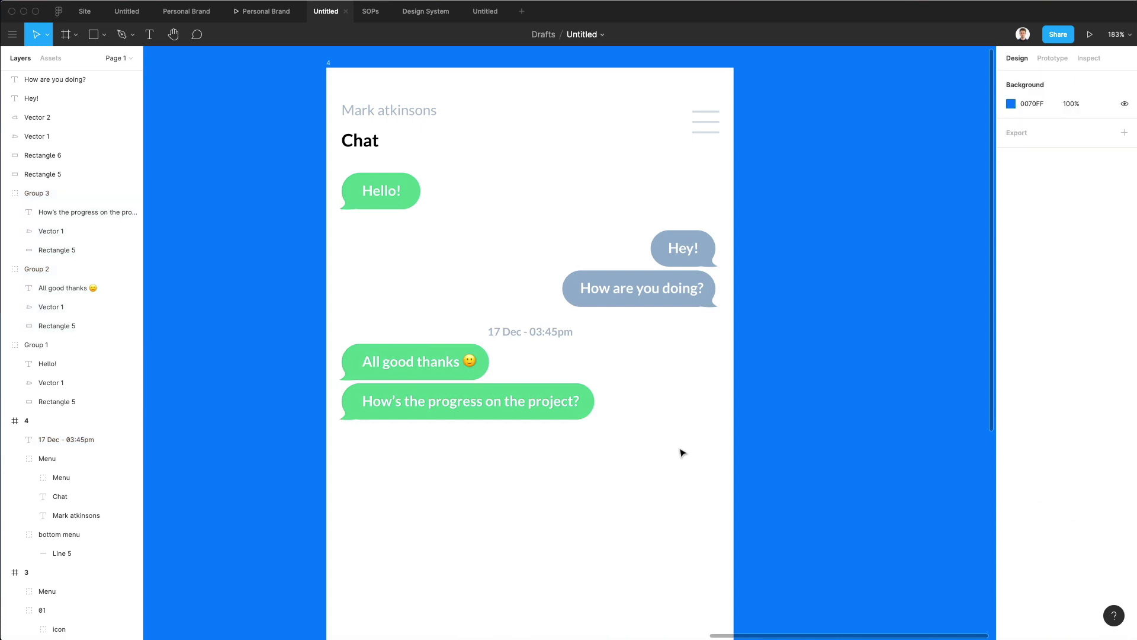
Duplicate the timestamp above the grey bubbles and nudge them down together.
{"action": "left_click_drag", "start_coordinate": [521, 332], "coordinate": [533, 223]}
{"action": "left_click_drag", "start_coordinate": [417, 212], "coordinate": [717, 302]}
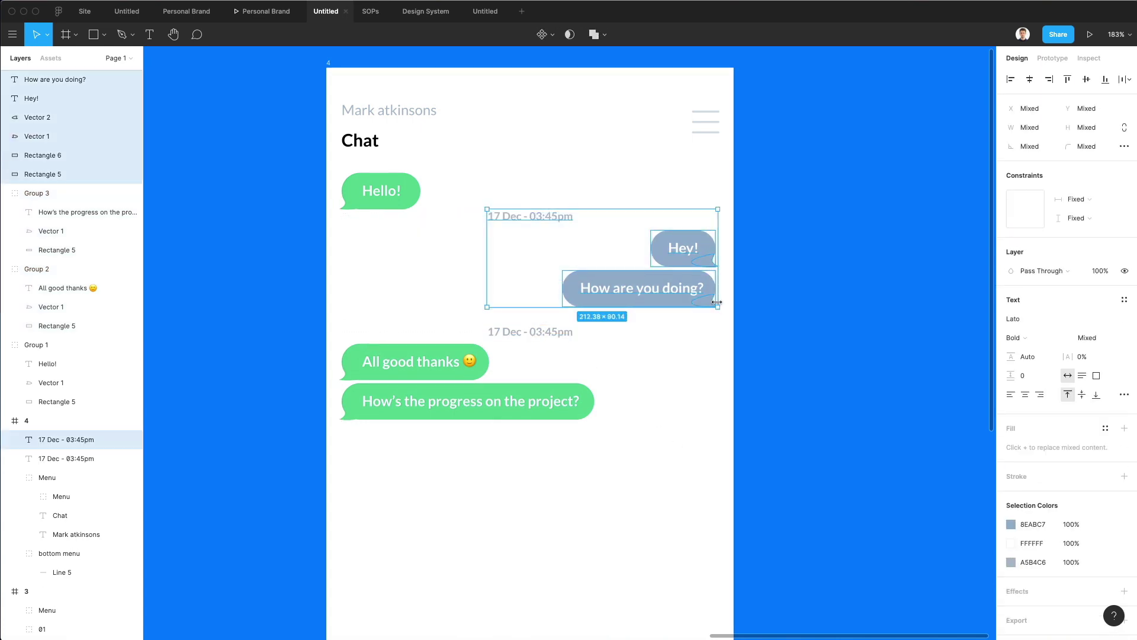
{"action": "key", "text": "Down"}
{"action": "key", "text": "Down"}
{"action": "key", "text": "Down"}
{"action": "key", "text": "Down"}
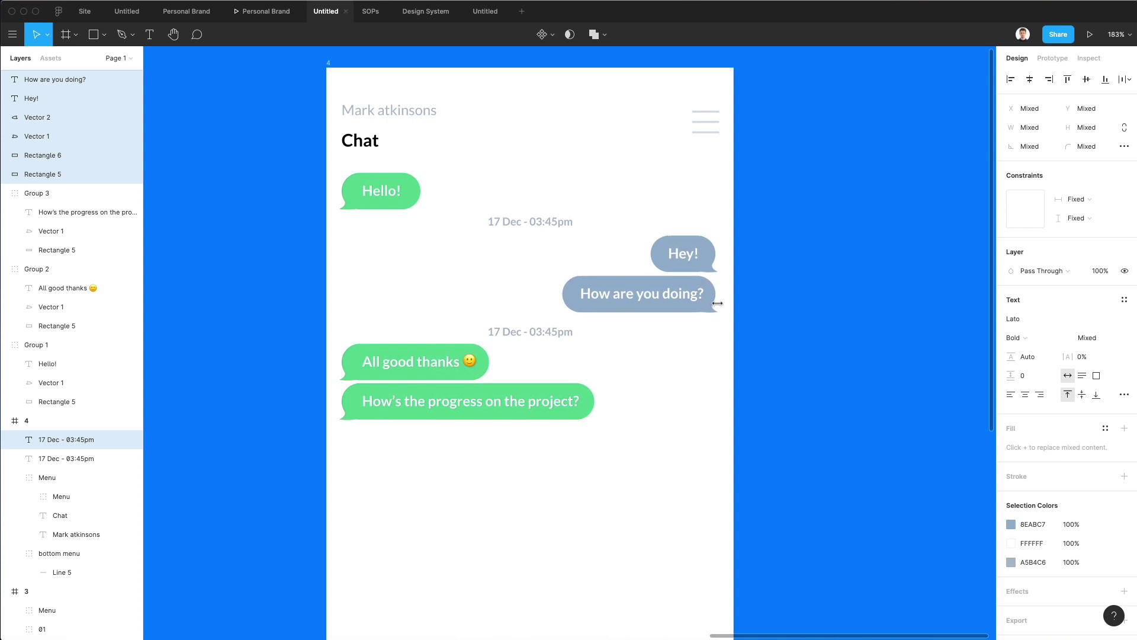
{"action": "key", "text": "Down"}
{"action": "left_click", "coordinate": [840, 308]}
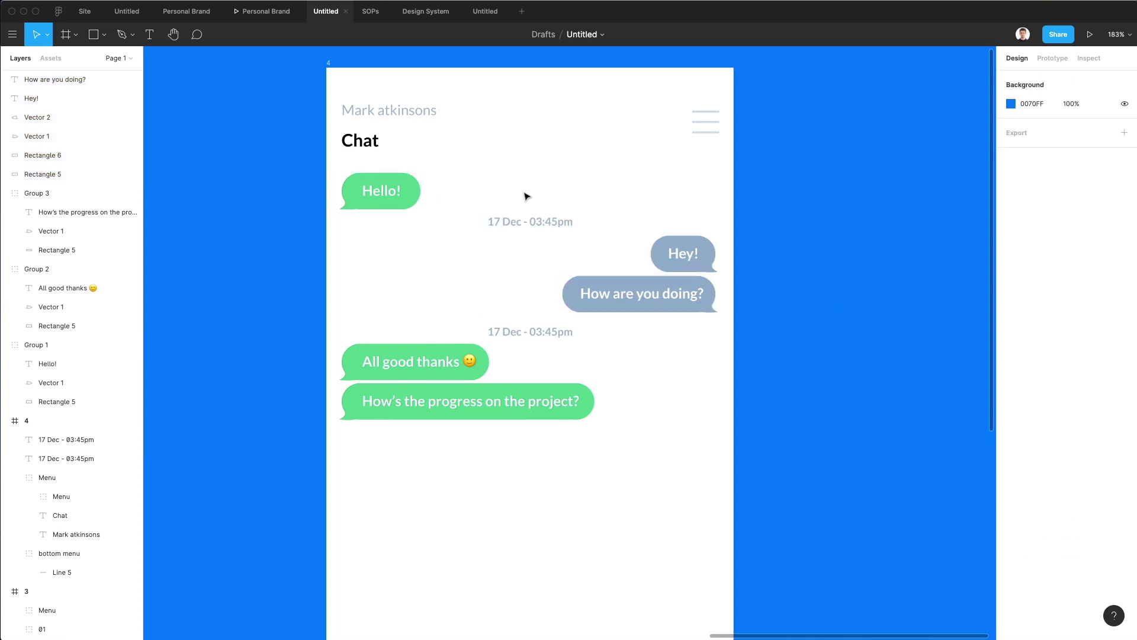
Edit the upper timestamp to read '16 Dec - 02:10pm'.
{"action": "left_click", "coordinate": [513, 225]}
{"action": "left_click", "coordinate": [498, 221]}
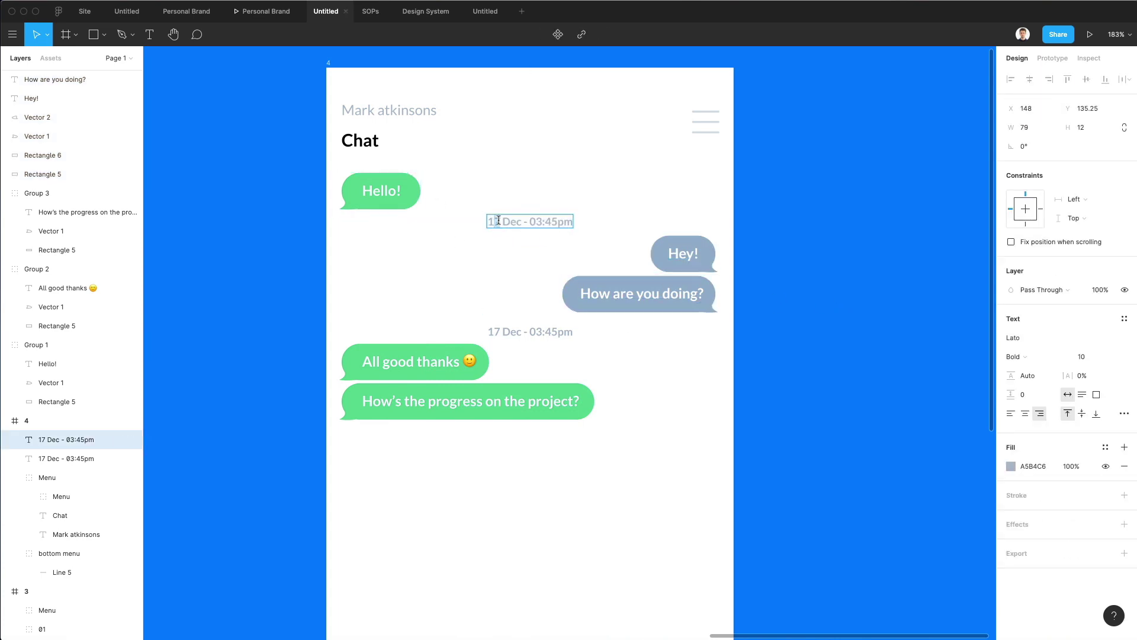
{"action": "type", "text": "6"}
{"action": "type", "text": "1"}
{"action": "key", "text": "shift+Right"}
{"action": "left_click", "coordinate": [616, 233]}
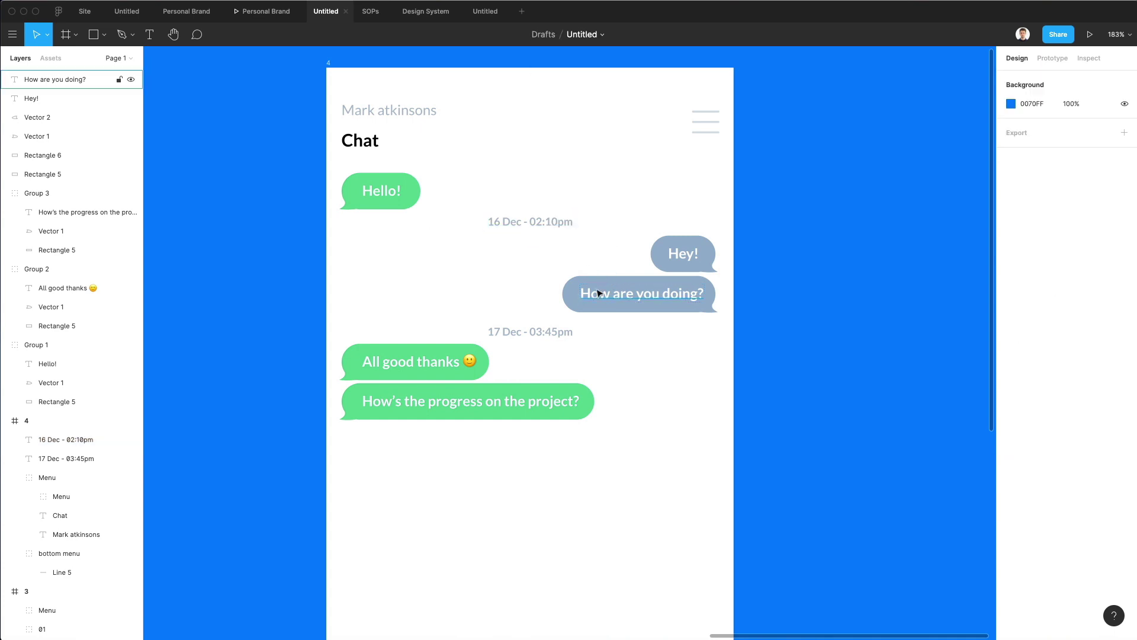
Duplicate the grey How are you doing? bubble below the conversation.
{"action": "scroll", "coordinate": [609, 276], "scroll_direction": "down", "scroll_amount": 5}
{"action": "scroll", "coordinate": [574, 361], "scroll_direction": "up", "scroll_amount": 3}
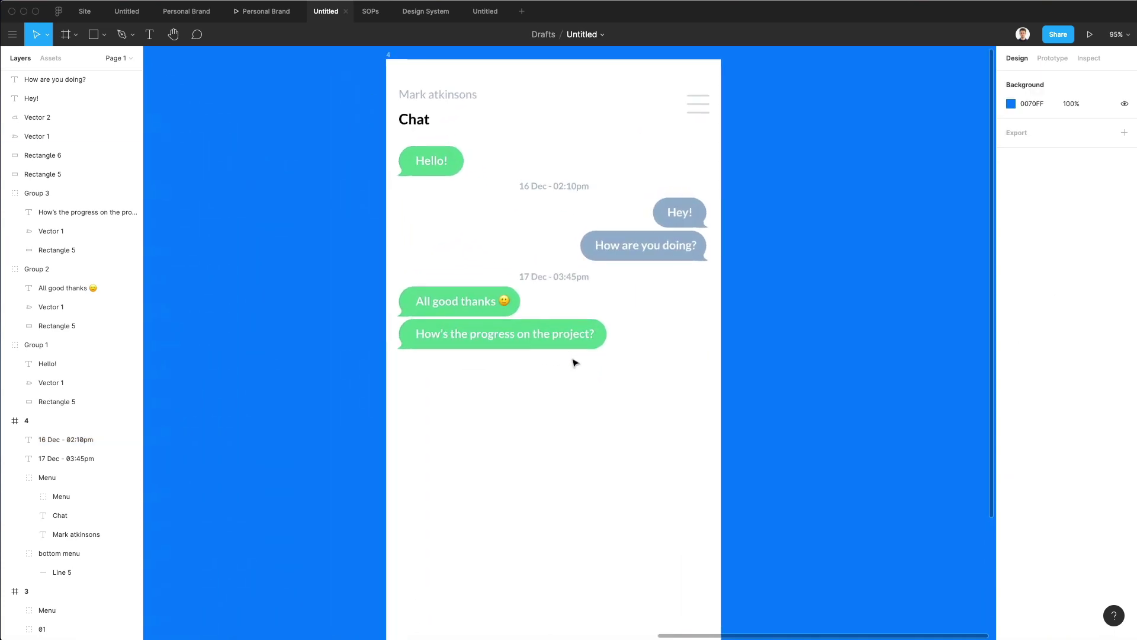
{"action": "scroll", "coordinate": [574, 361], "scroll_direction": "down", "scroll_amount": 2}
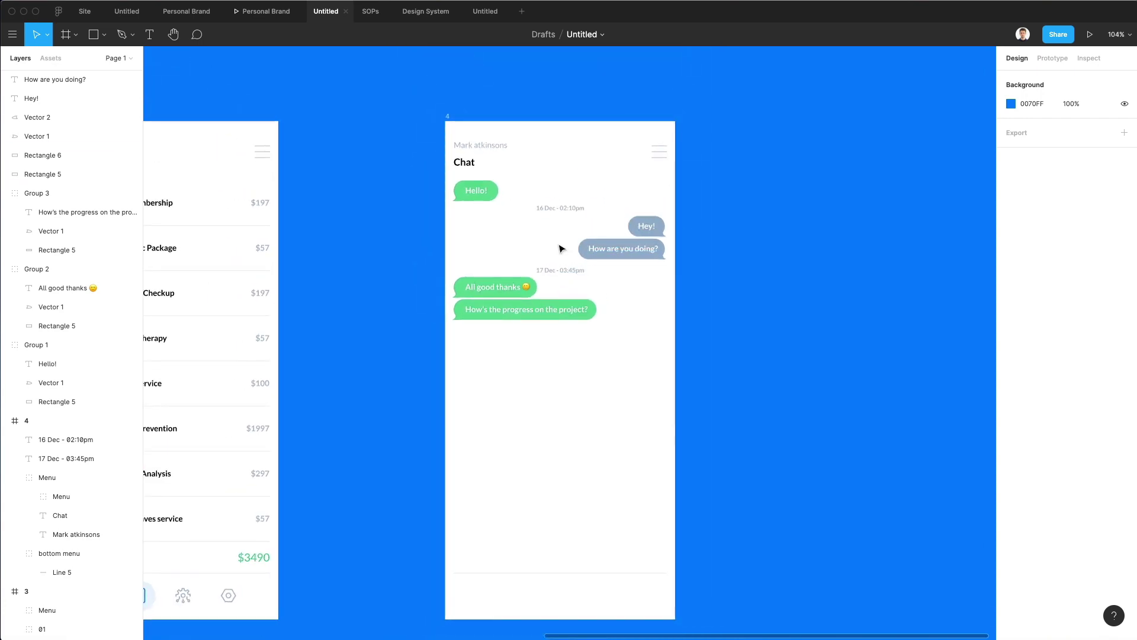
{"action": "left_click_drag", "start_coordinate": [559, 242], "coordinate": [646, 346]}
Change the duplicated bubble's text to 'Very well, I'll update soon'.
{"action": "scroll", "coordinate": [610, 343], "scroll_direction": "up", "scroll_amount": 5}
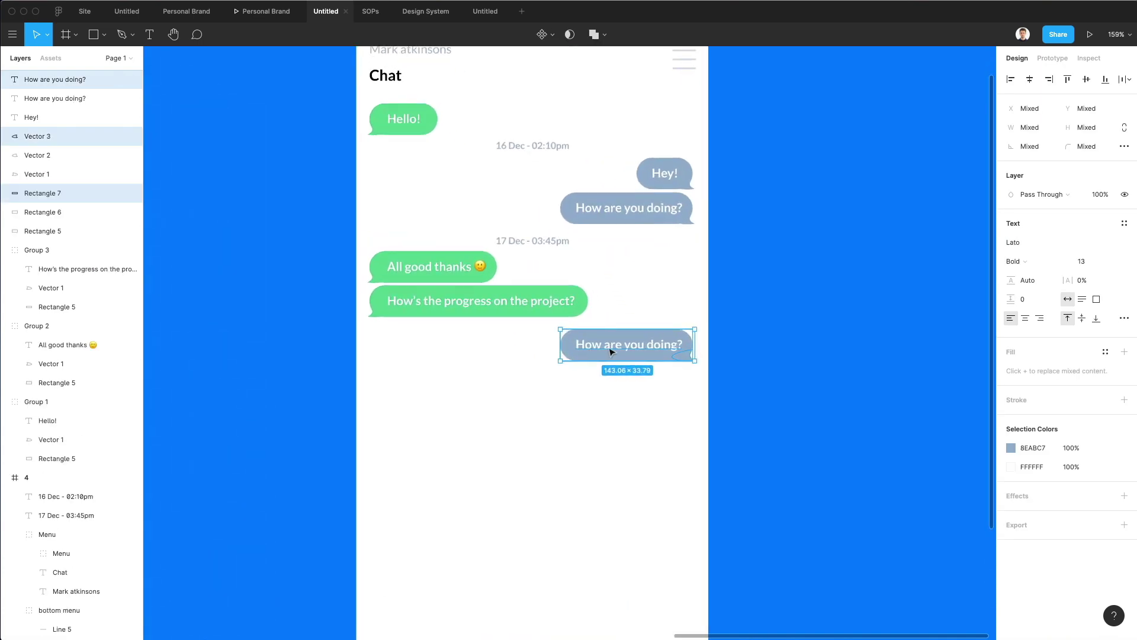
{"action": "double_click", "coordinate": [610, 352]}
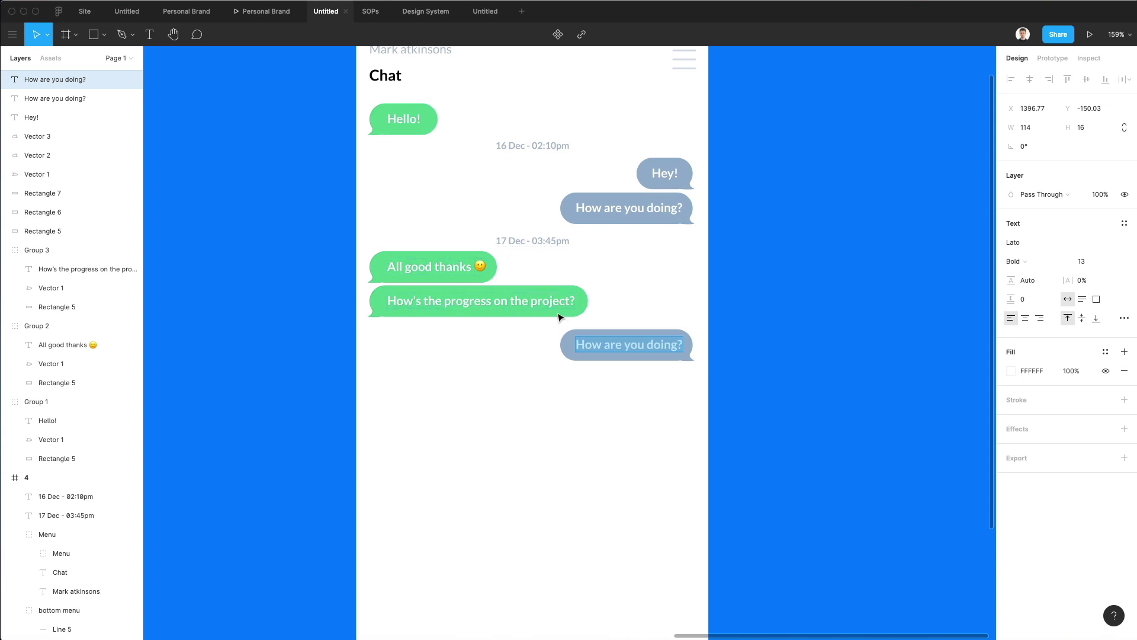
{"action": "type", "text": "Very we"}
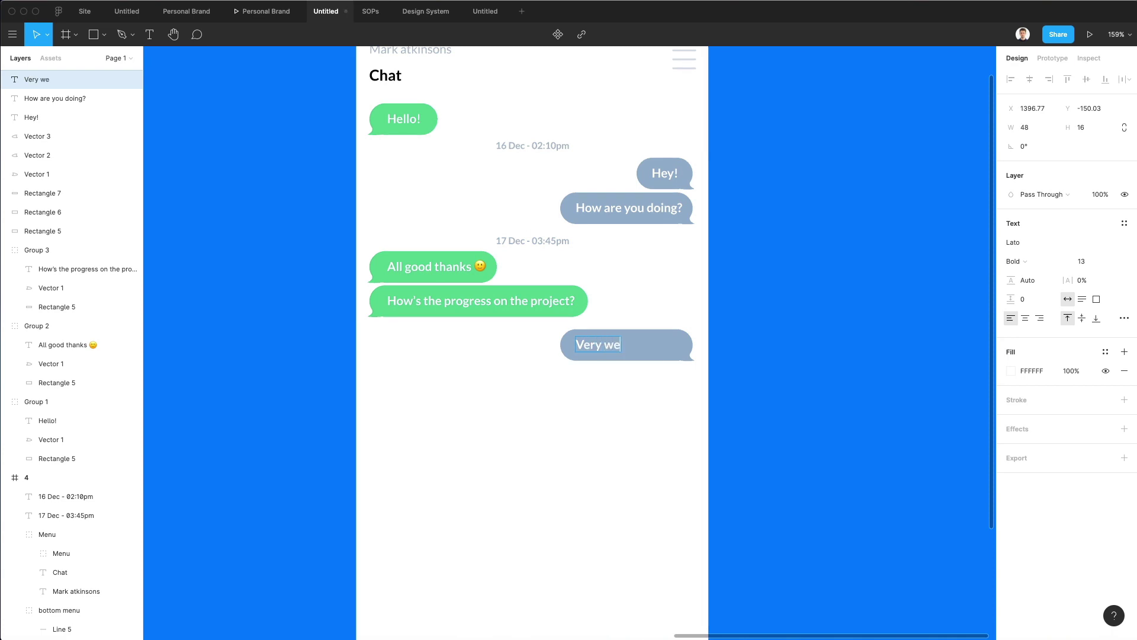
{"action": "type", "text": "ll, I'll text"}
{"action": "key", "text": "alt+shift+Left"}
{"action": "type", "text": "update soon"}
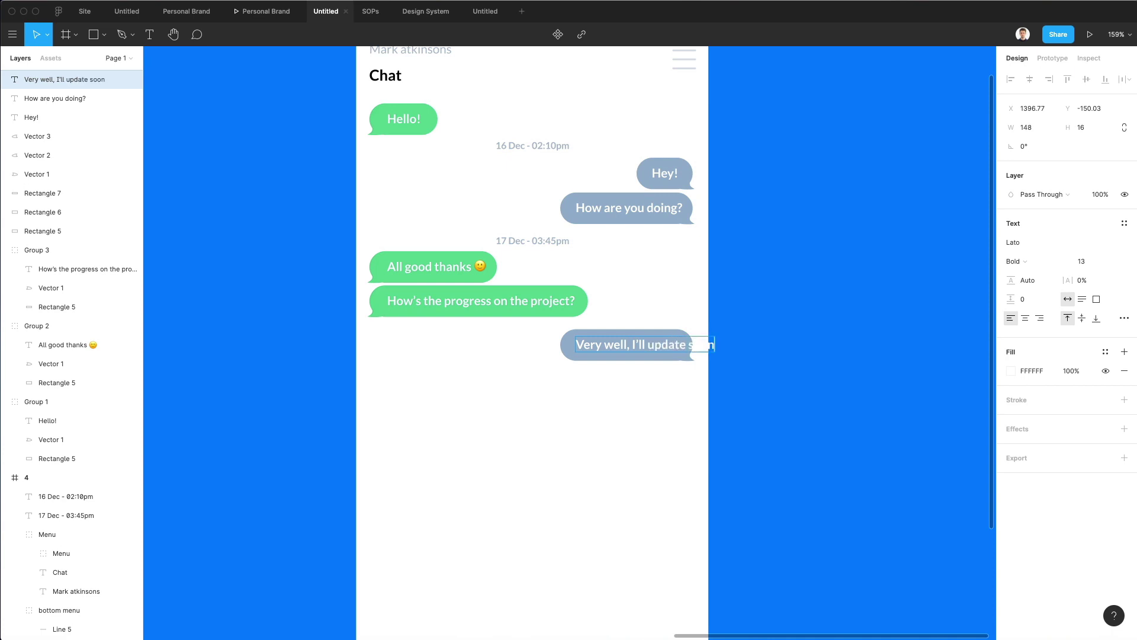
{"action": "key", "text": "Escape"}
Shift the reply text left and widen the bubble leftward to fit it.
{"action": "left_click_drag", "start_coordinate": [665, 349], "coordinate": [632, 348]}
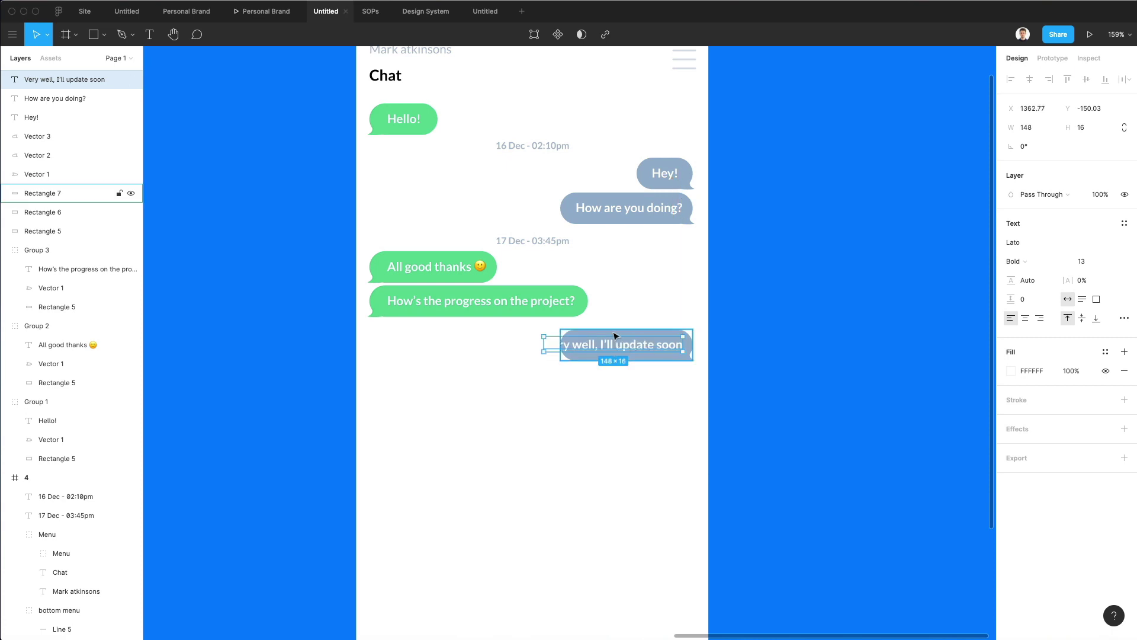
{"action": "left_click", "coordinate": [616, 335]}
{"action": "left_click_drag", "start_coordinate": [557, 343], "coordinate": [527, 344]}
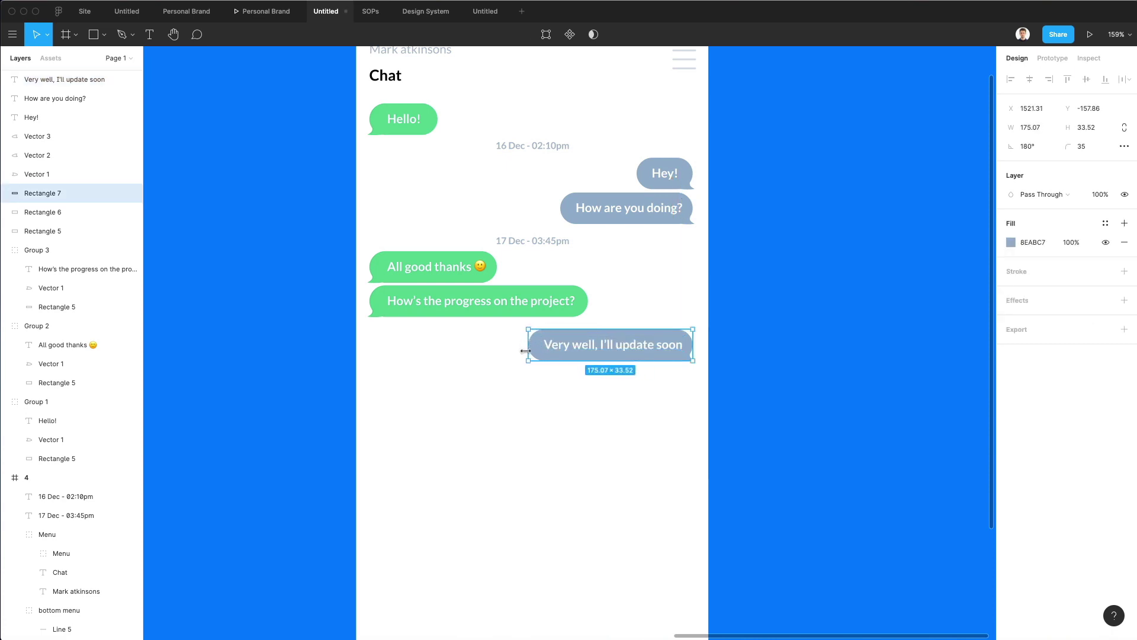
{"action": "left_click", "coordinate": [531, 363]}
{"action": "scroll", "coordinate": [531, 361], "scroll_direction": "down", "scroll_amount": 4}
{"action": "scroll", "coordinate": [533, 354], "scroll_direction": "down", "scroll_amount": 3}
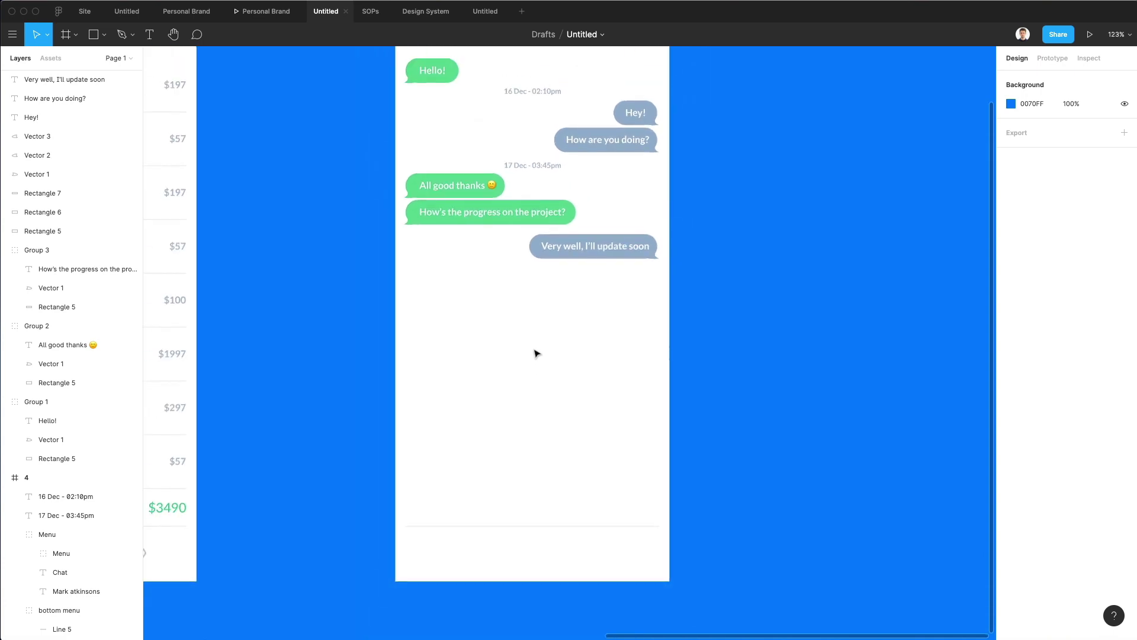
Move the bottom input bar's divider line lower.
{"action": "scroll", "coordinate": [536, 354], "scroll_direction": "down", "scroll_amount": 3}
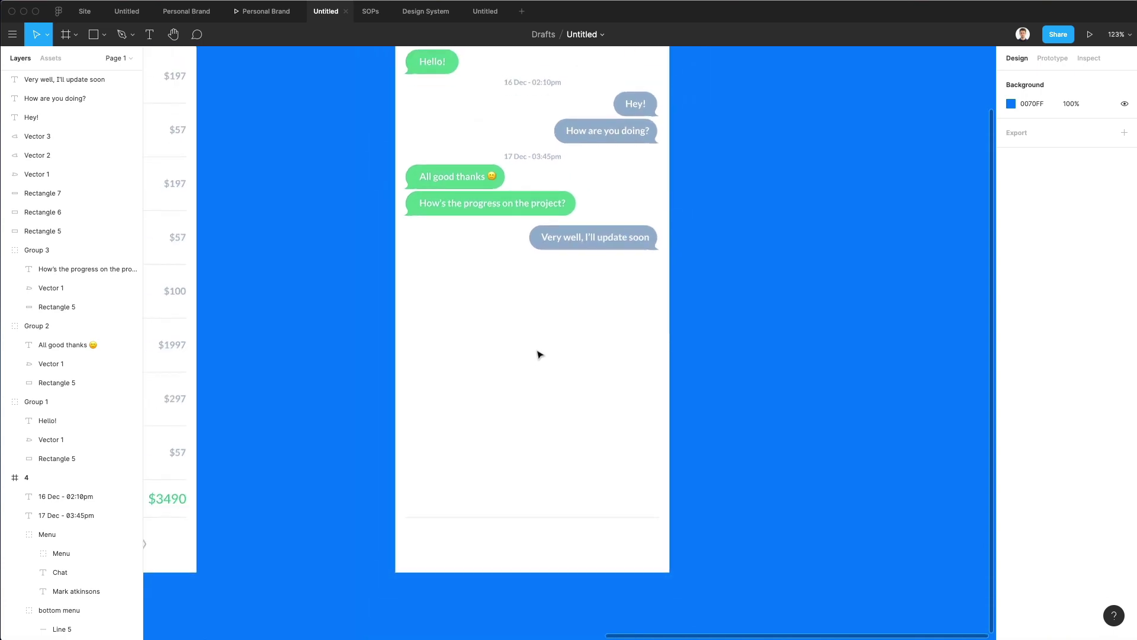
{"action": "scroll", "coordinate": [480, 399], "scroll_direction": "up", "scroll_amount": 4}
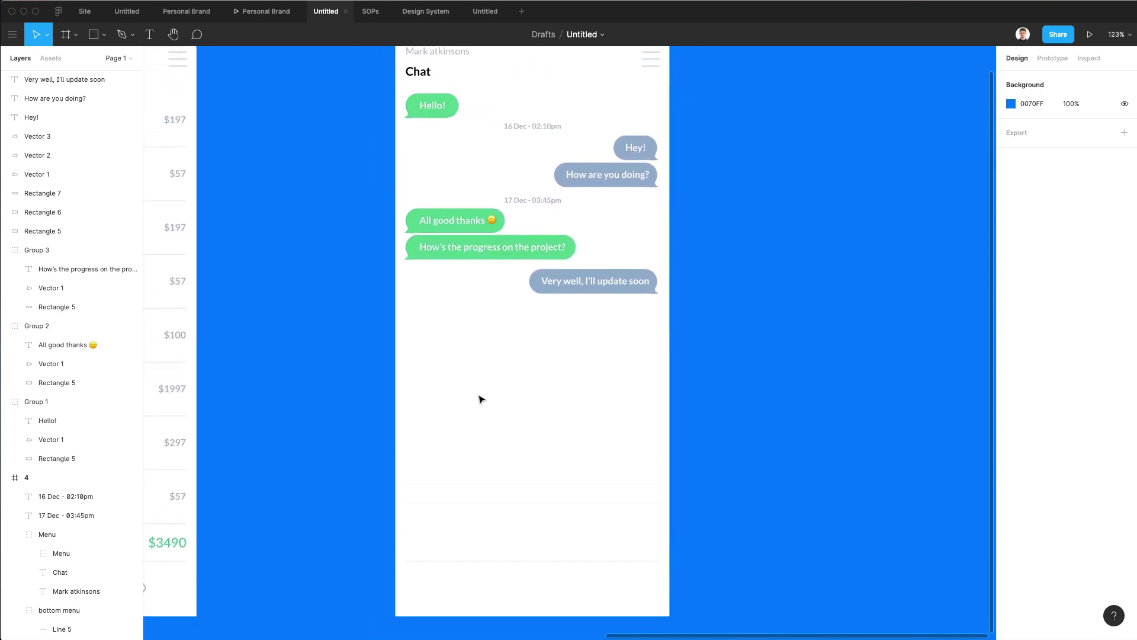
{"action": "scroll", "coordinate": [481, 398], "scroll_direction": "down", "scroll_amount": 2}
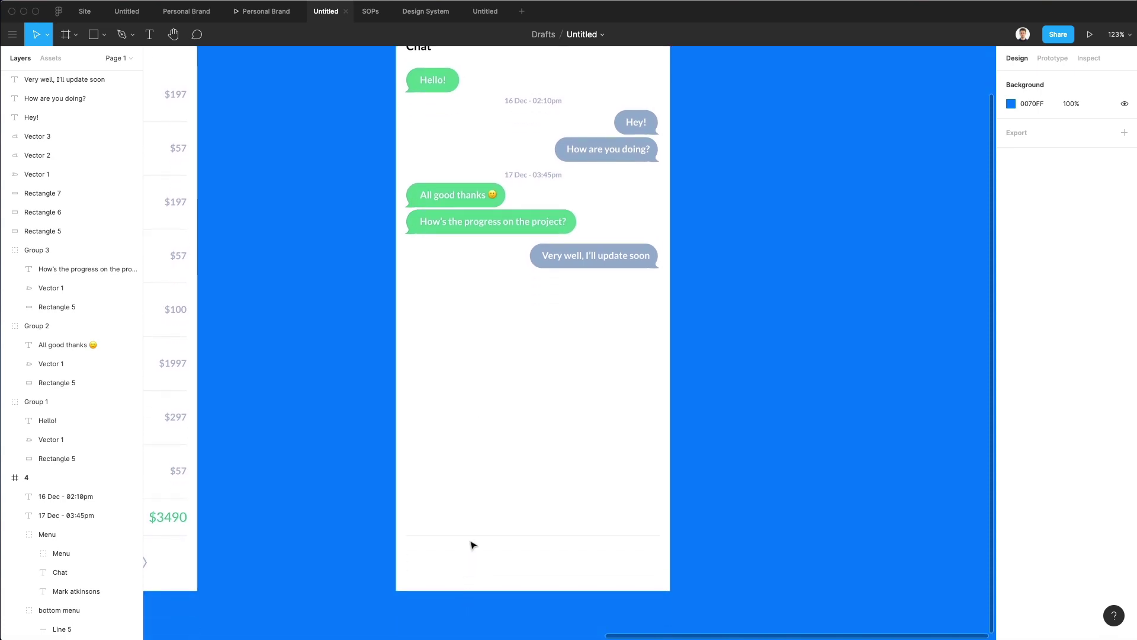
{"action": "left_click_drag", "start_coordinate": [473, 536], "coordinate": [477, 563]}
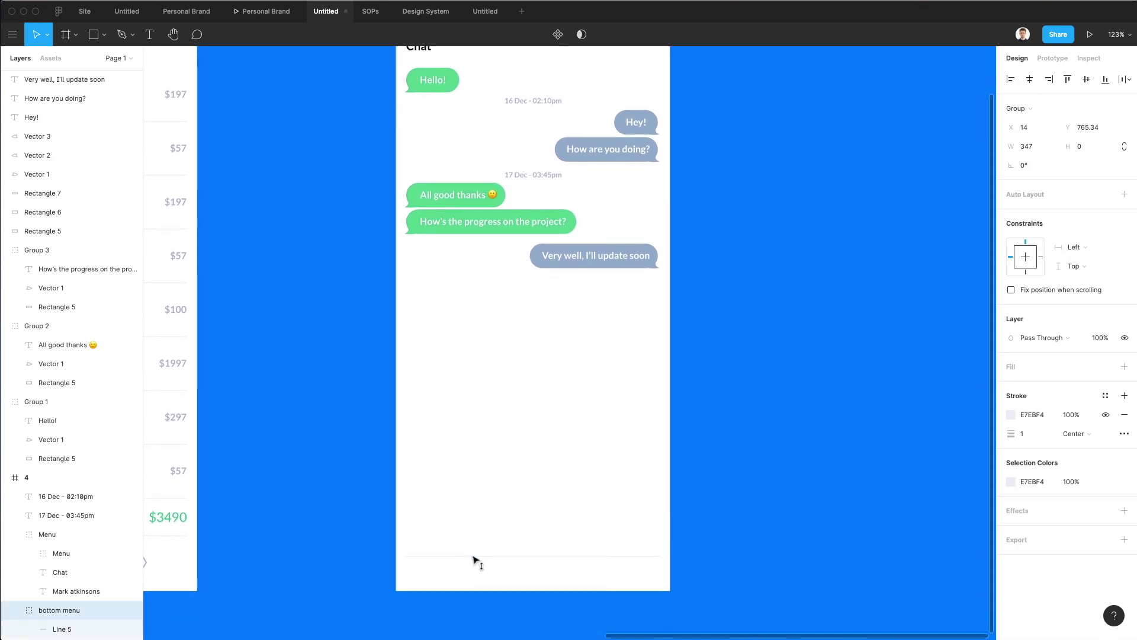
{"action": "left_click", "coordinate": [482, 525]}
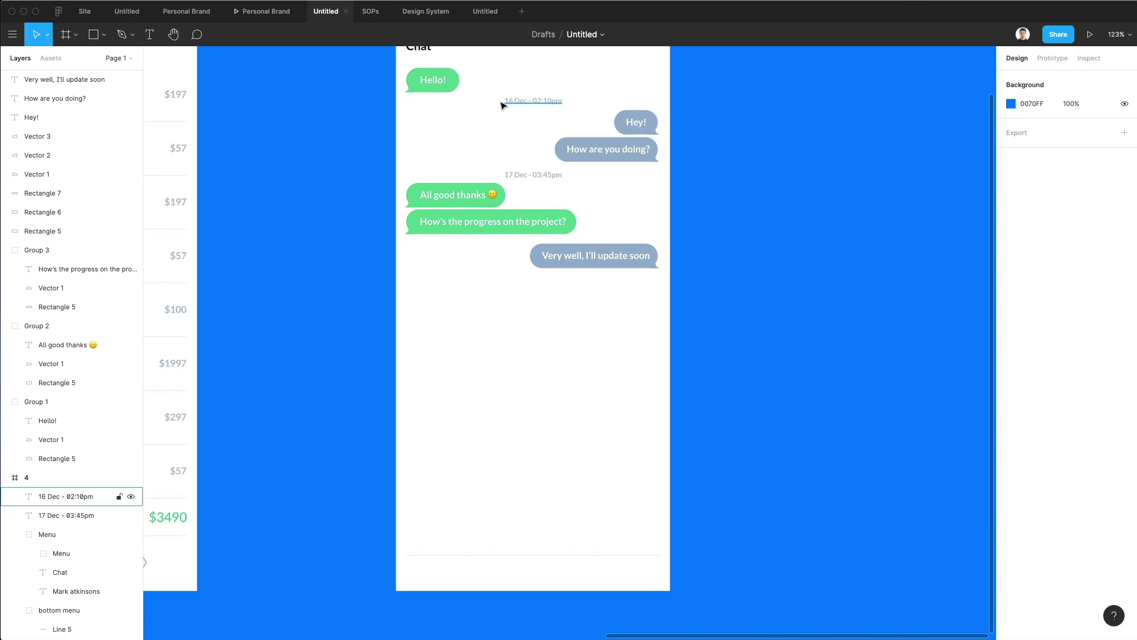
Copy the Chat title into the input bar and change it to 'Enter text..'.
{"action": "scroll", "coordinate": [502, 104], "scroll_direction": "up", "scroll_amount": 2}
{"action": "left_click", "coordinate": [424, 141]}
{"action": "left_click_drag", "start_coordinate": [425, 141], "coordinate": [444, 530]}
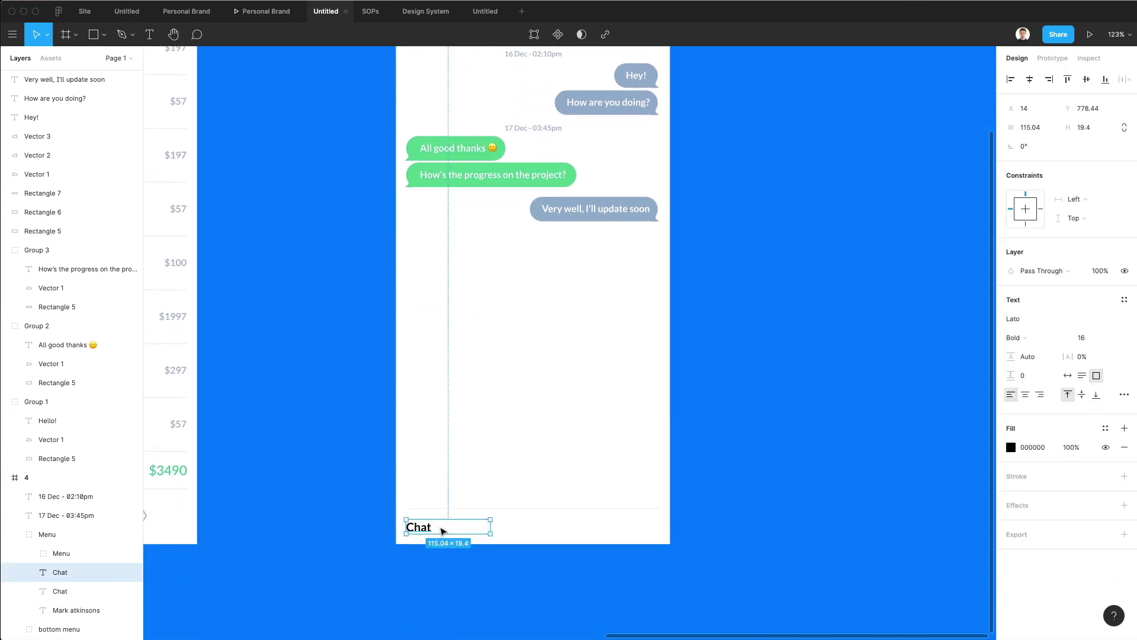
{"action": "double_click", "coordinate": [440, 526]}
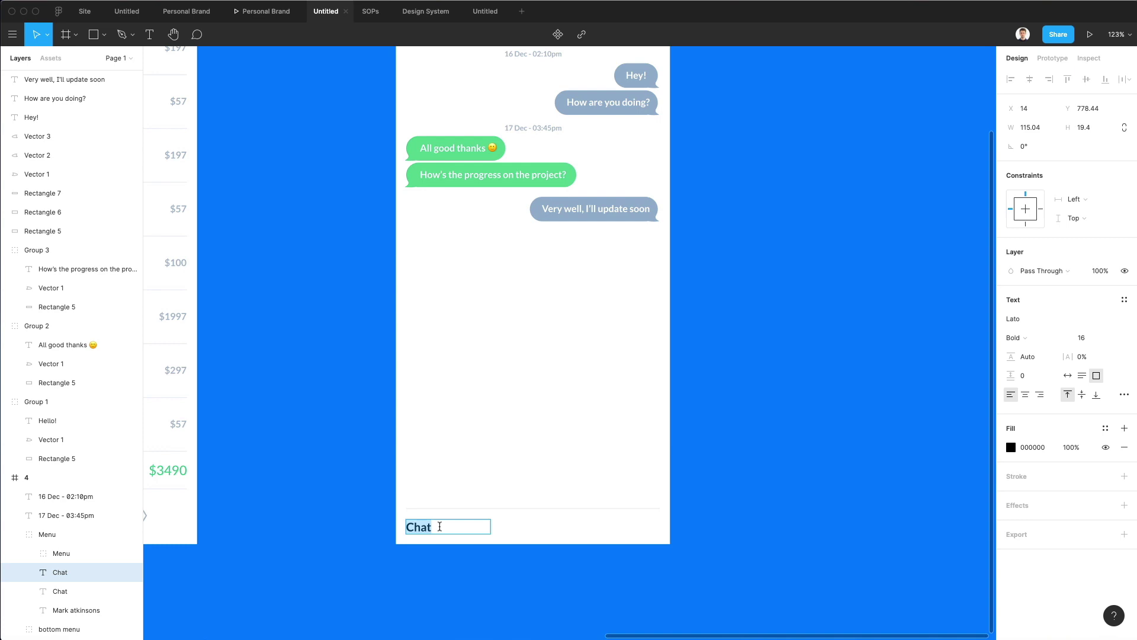
{"action": "type", "text": "Enter text.."}
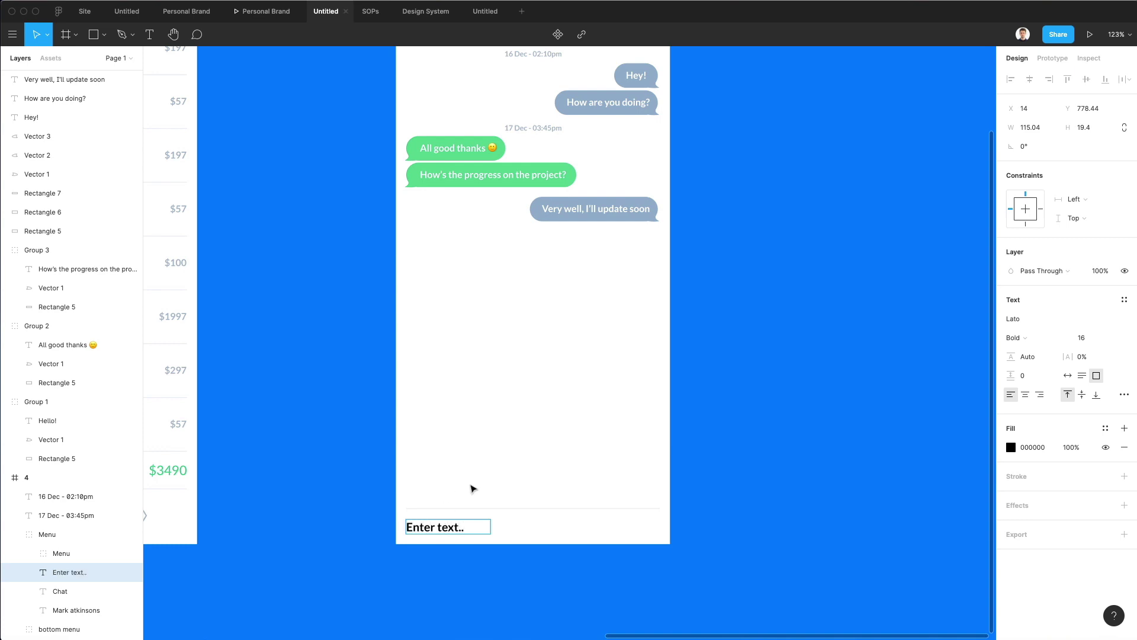
{"action": "key", "text": "Escape"}
Set the placeholder text to 14 pt Medium.
{"action": "left_click", "coordinate": [1082, 337]}
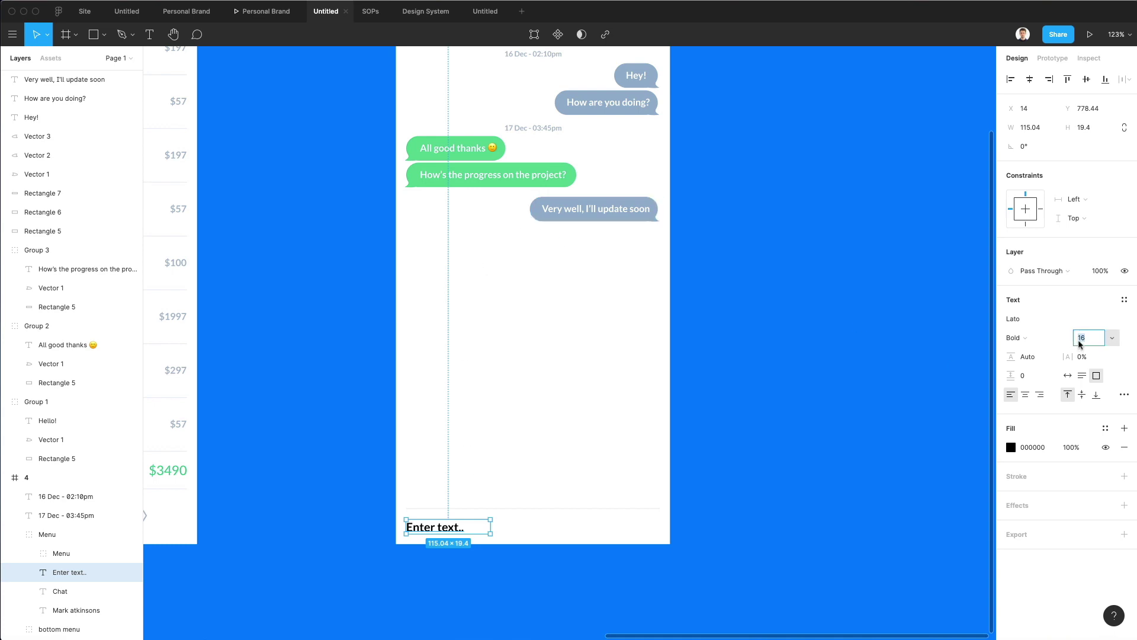
{"action": "type", "text": "14"}
{"action": "key", "text": "Return"}
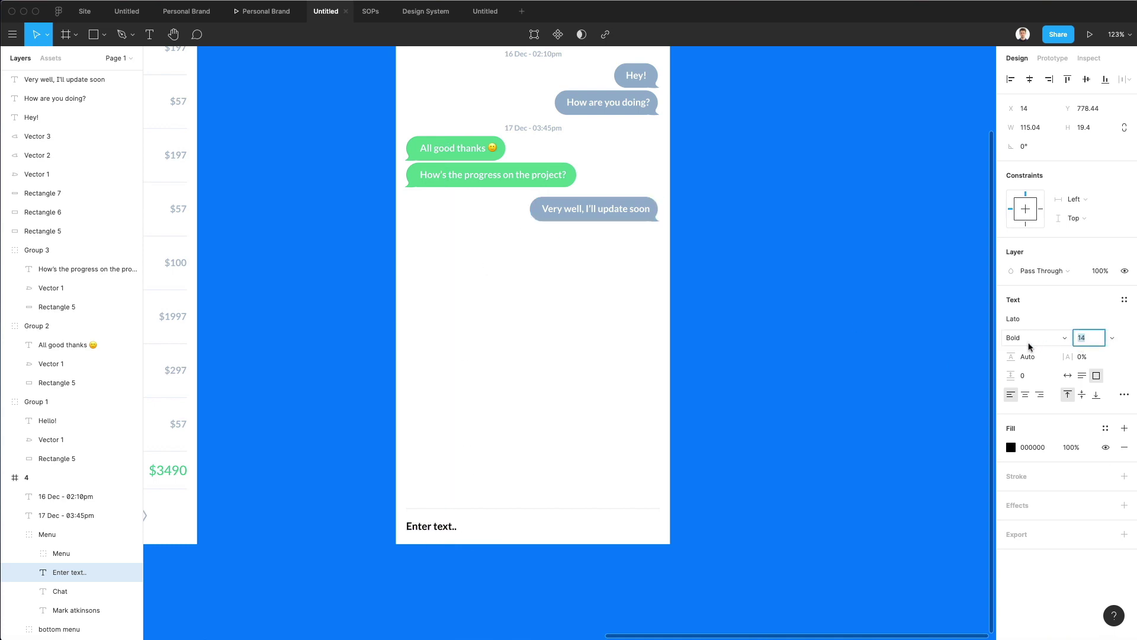
{"action": "left_click", "coordinate": [1021, 338]}
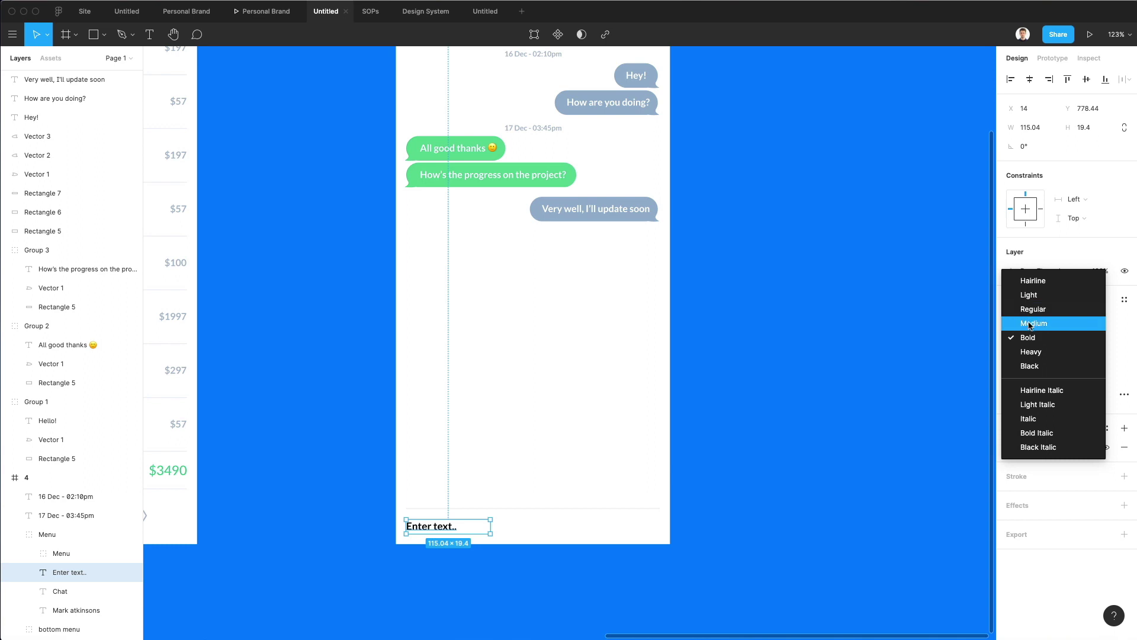
{"action": "left_click", "coordinate": [1034, 324]}
Sample the timestamps' grey A5B4C6 with the eyedropper for the placeholder fill.
{"action": "scroll", "coordinate": [550, 374], "scroll_direction": "up", "scroll_amount": 3}
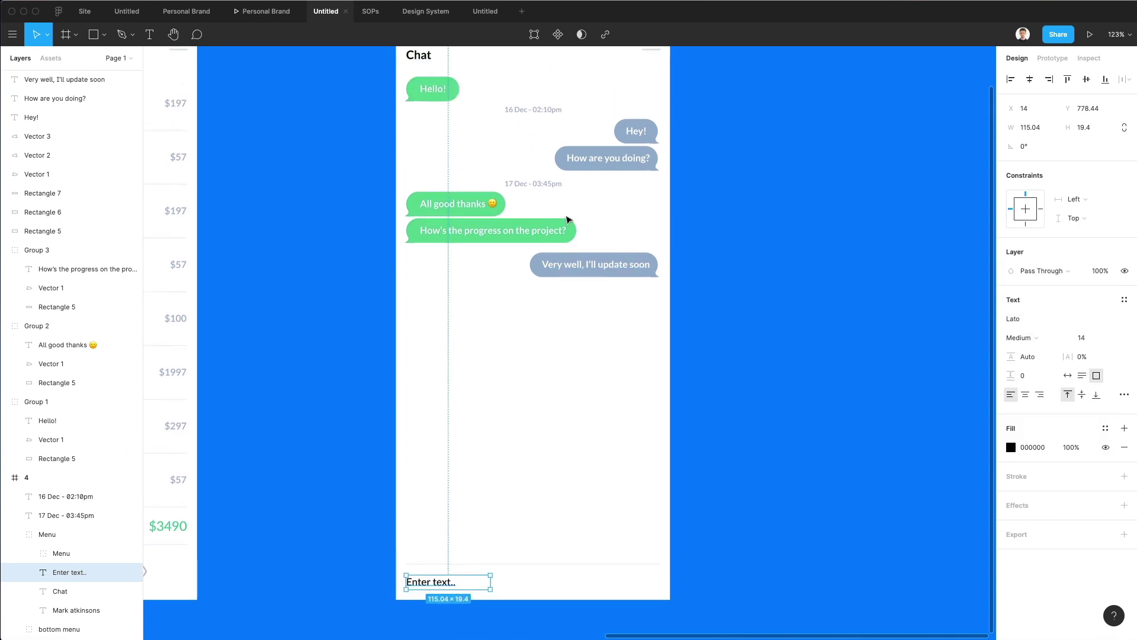
{"action": "key", "text": "i"}
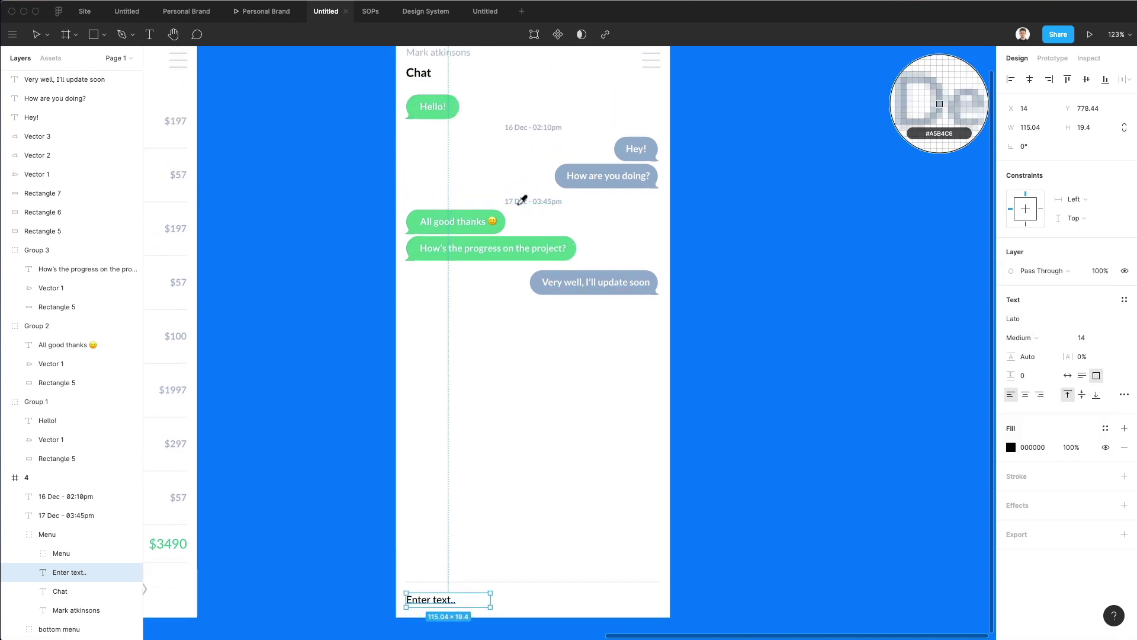
{"action": "left_click", "coordinate": [519, 199]}
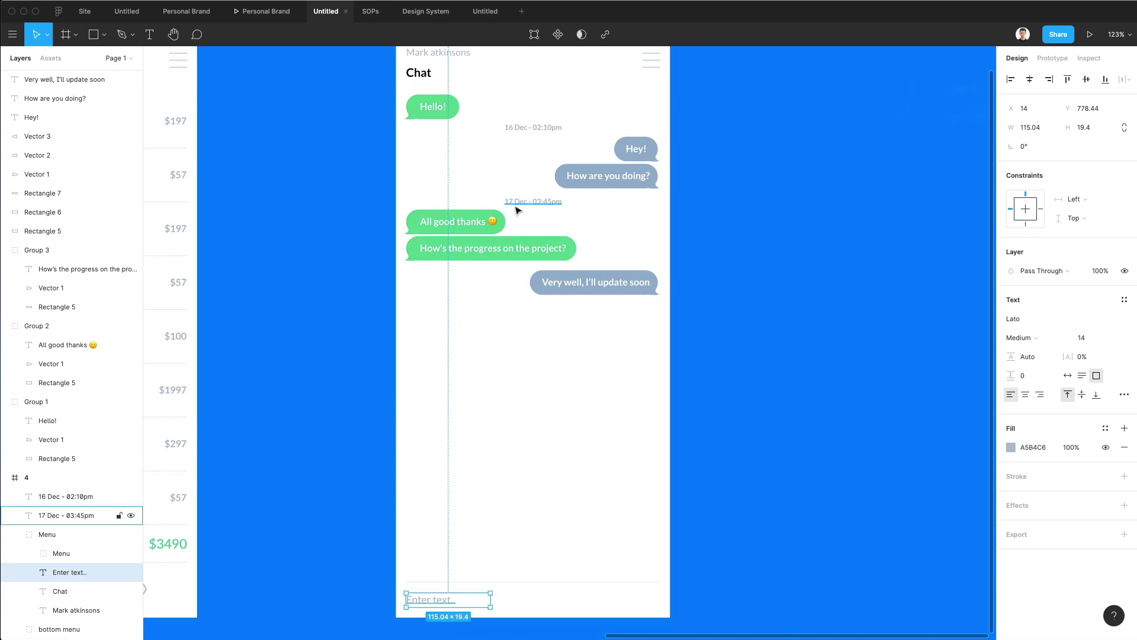
{"action": "left_click", "coordinate": [541, 376]}
{"action": "scroll", "coordinate": [541, 376], "scroll_direction": "down", "scroll_amount": 4}
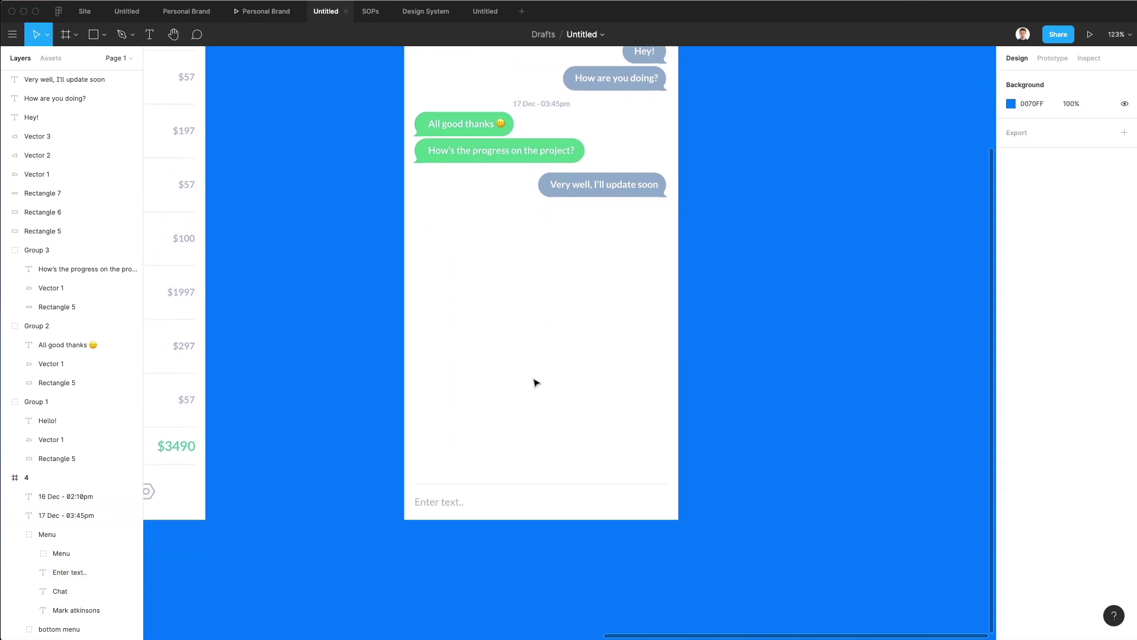
{"action": "double_click", "coordinate": [441, 503]}
{"action": "left_click", "coordinate": [506, 441]}
Search Nucleo for 'smiley', drag the first icon into the input bar, and ungroup it.
{"action": "key", "text": "super+shift+n"}
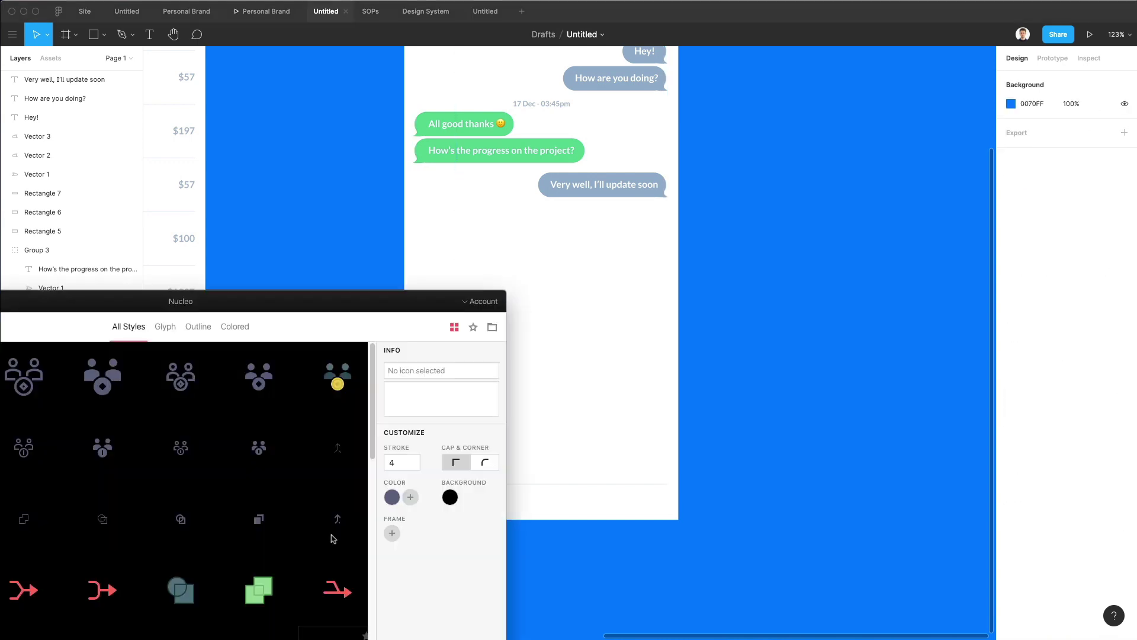
{"action": "left_click_drag", "start_coordinate": [237, 298], "coordinate": [747, 225]}
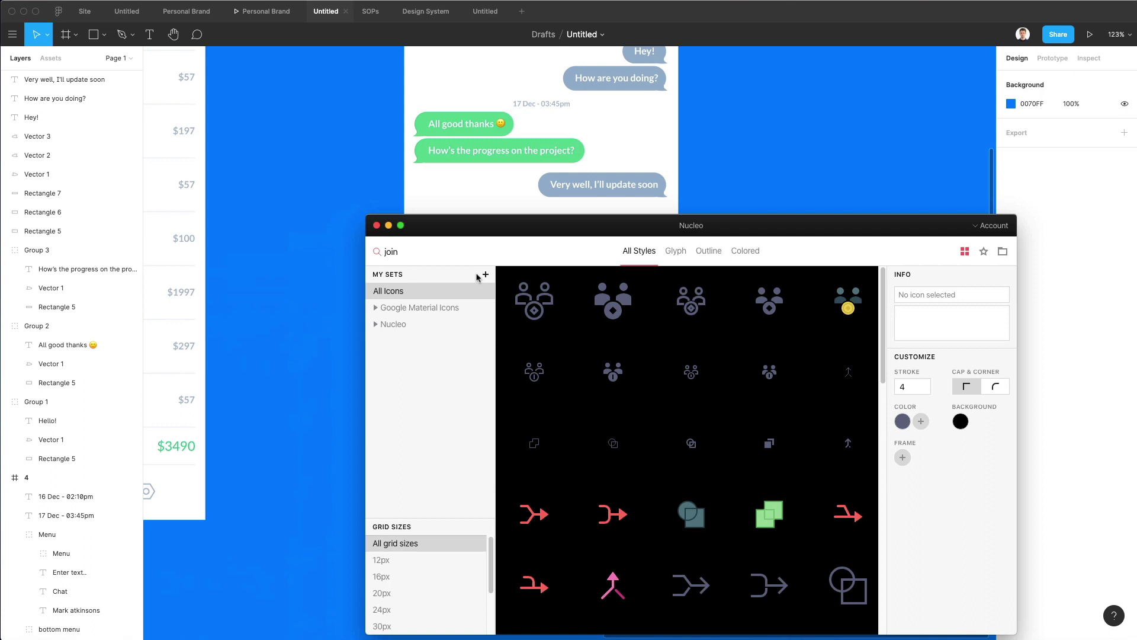
{"action": "double_click", "coordinate": [436, 254]}
{"action": "type", "text": "smiley"}
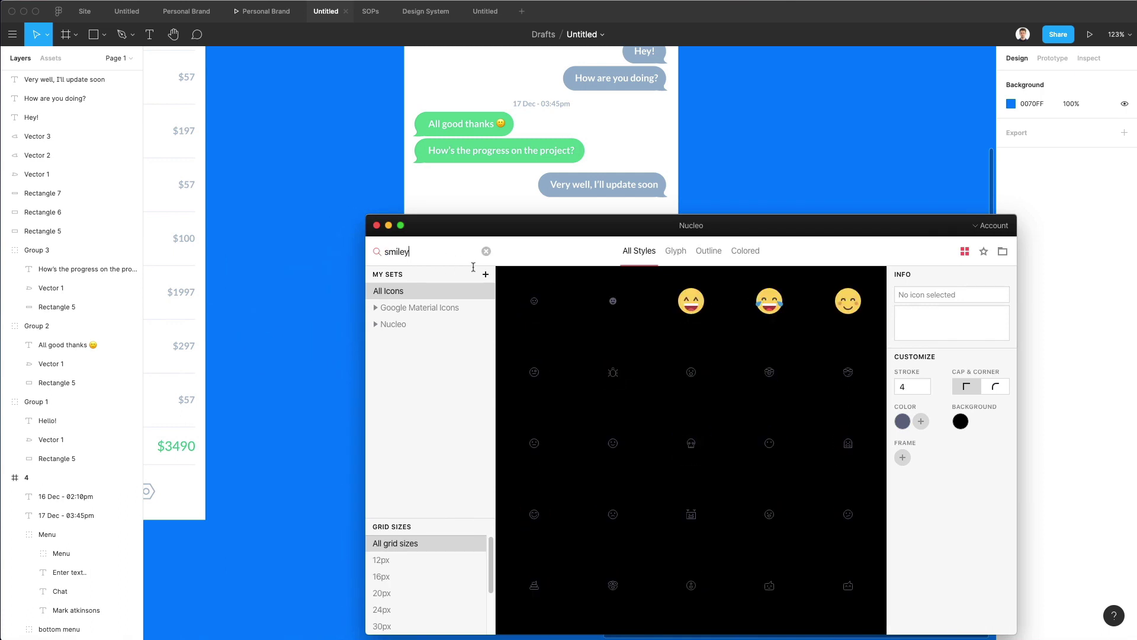
{"action": "left_click_drag", "start_coordinate": [535, 301], "coordinate": [652, 502]}
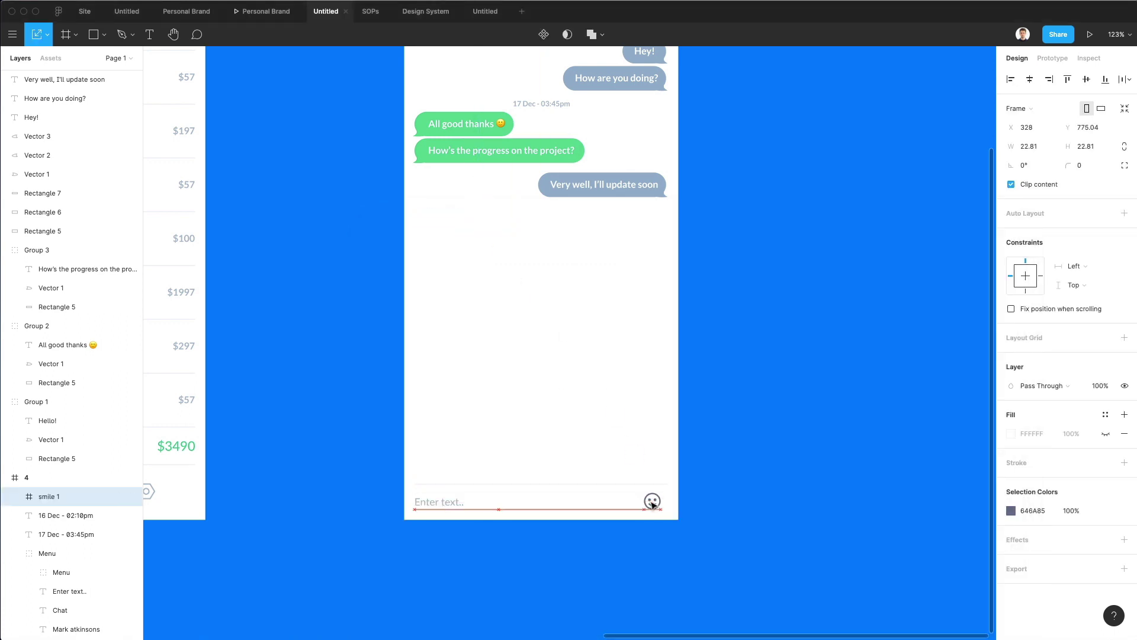
{"action": "key", "text": "super+shift+g"}
Shrink the smiley to 19.42 px square and eyedrop the divider line's colour onto it.
{"action": "scroll", "coordinate": [652, 503], "scroll_direction": "up", "scroll_amount": 5}
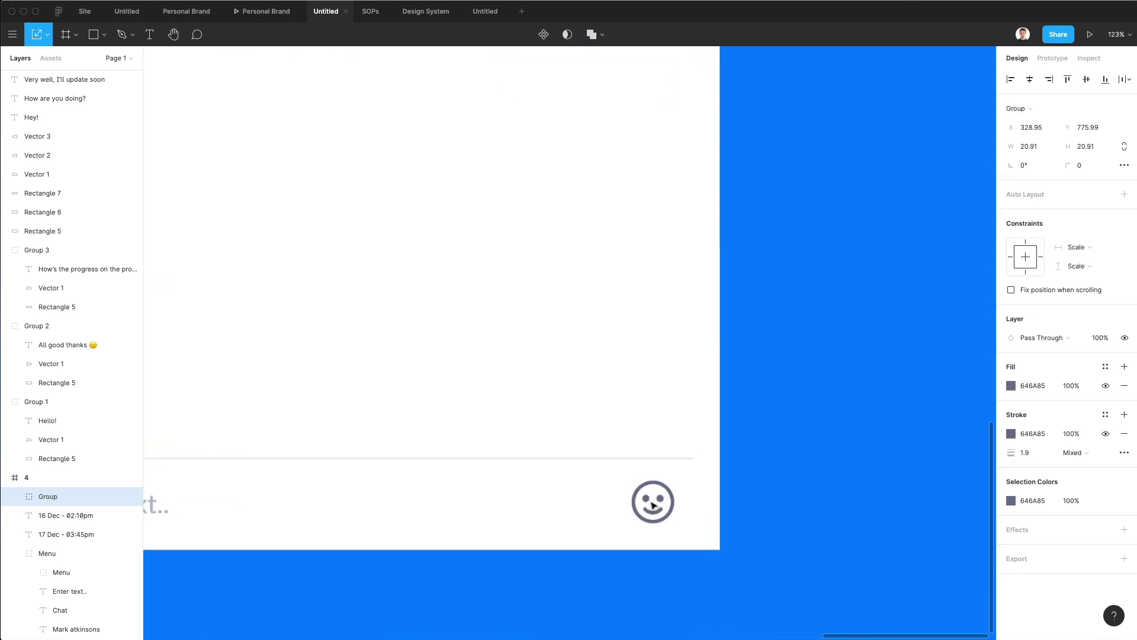
{"action": "left_click_drag", "start_coordinate": [673, 482], "coordinate": [670, 485]}
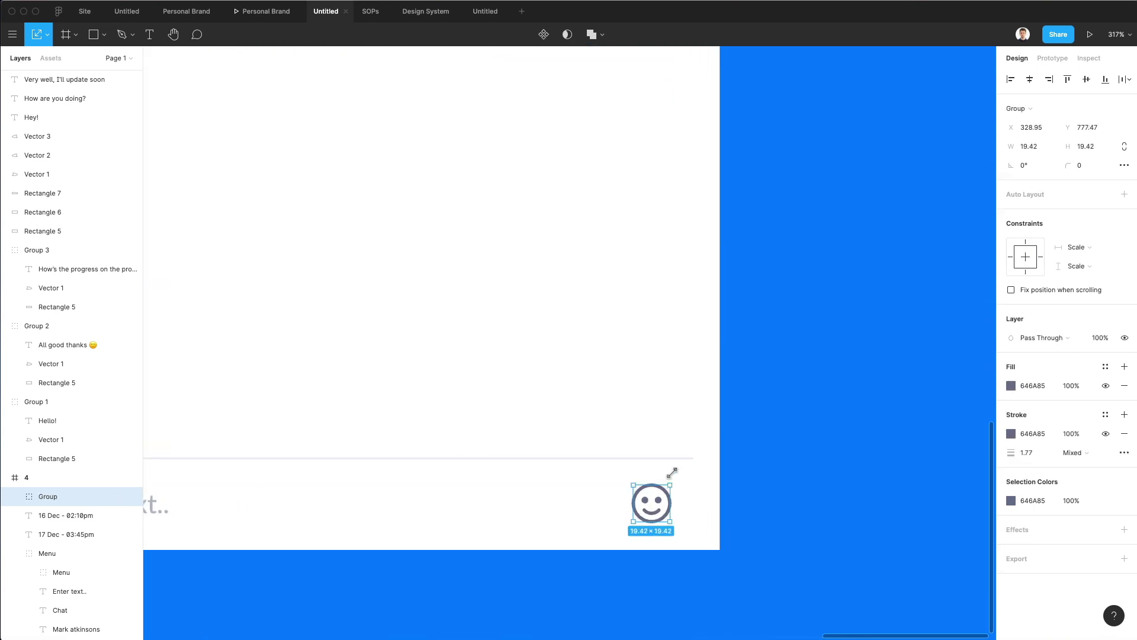
{"action": "key", "text": "i"}
{"action": "left_click", "coordinate": [668, 457]}
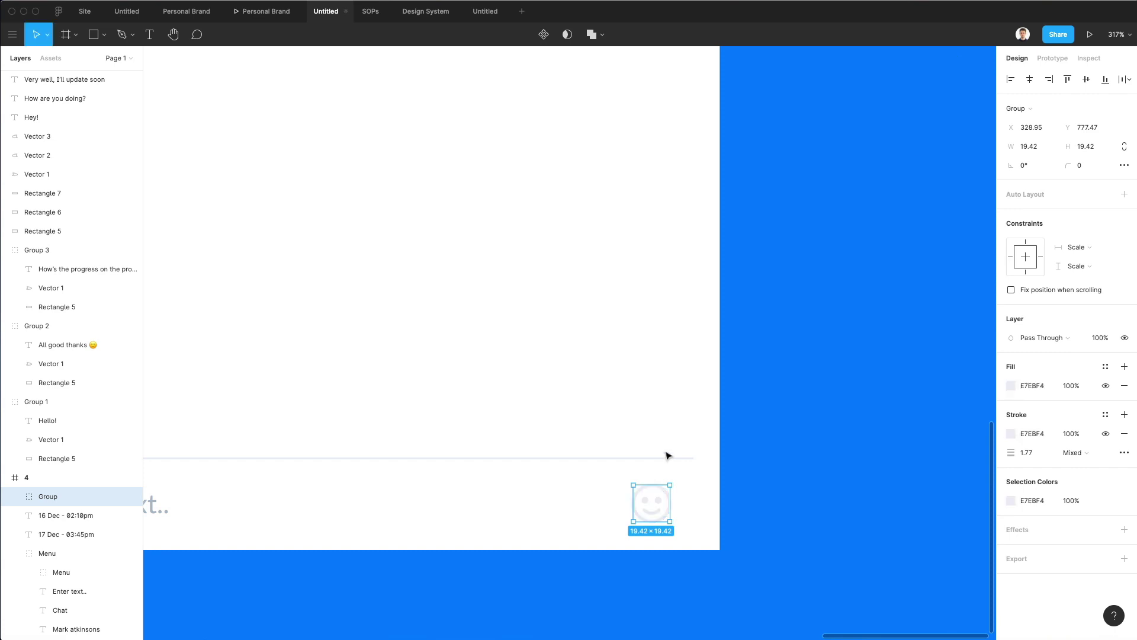
Darken the smiley's fill slightly to D8DFEE.
{"action": "scroll", "coordinate": [665, 426], "scroll_direction": "down", "scroll_amount": 4}
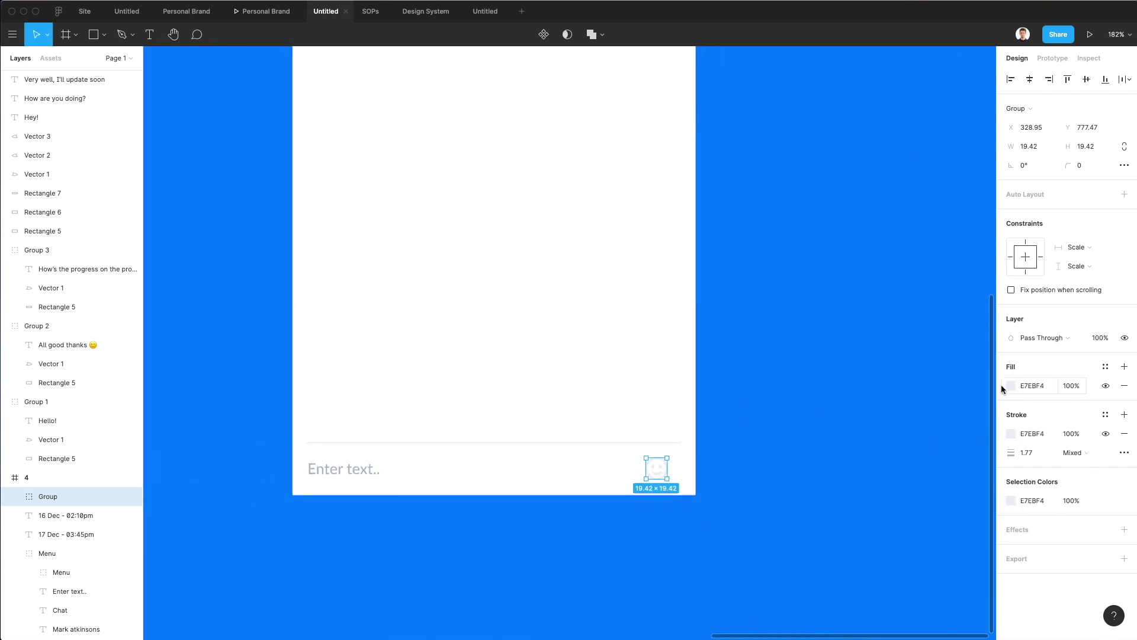
{"action": "left_click", "coordinate": [1004, 385]}
{"action": "left_click", "coordinate": [863, 351]}
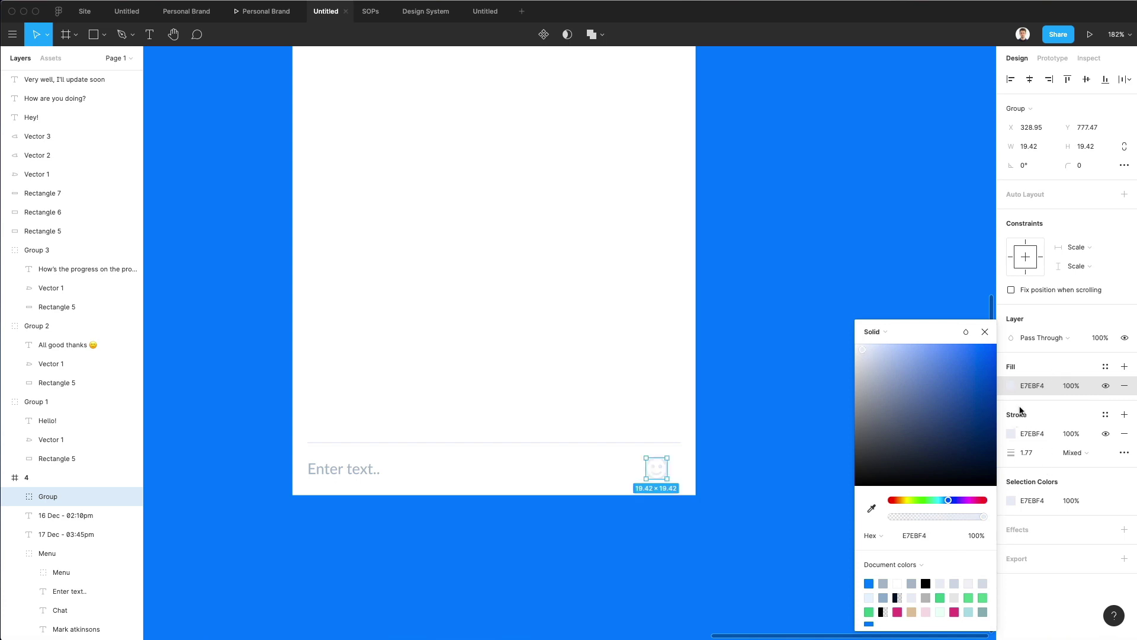
{"action": "left_click_drag", "start_coordinate": [860, 350], "coordinate": [867, 353]}
Copy the D8DFEE value into the smiley's outline colour.
{"action": "left_click", "coordinate": [916, 536]}
{"action": "key", "text": "super+c"}
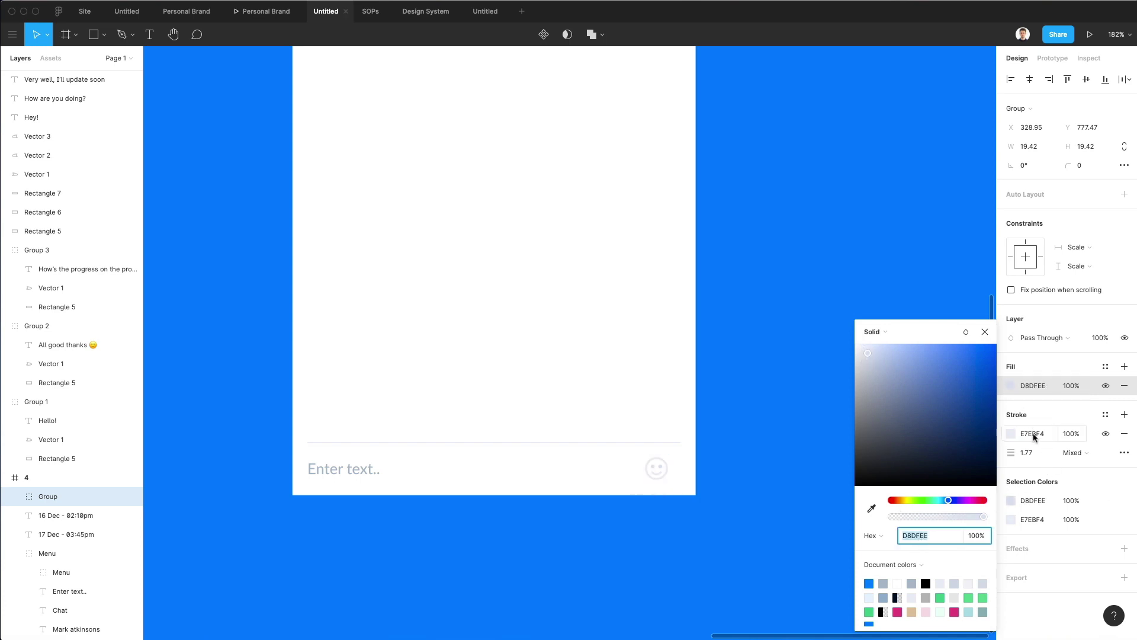
{"action": "left_click", "coordinate": [1033, 433]}
{"action": "key", "text": "super+v"}
{"action": "key", "text": "Return"}
{"action": "left_click", "coordinate": [563, 433]}
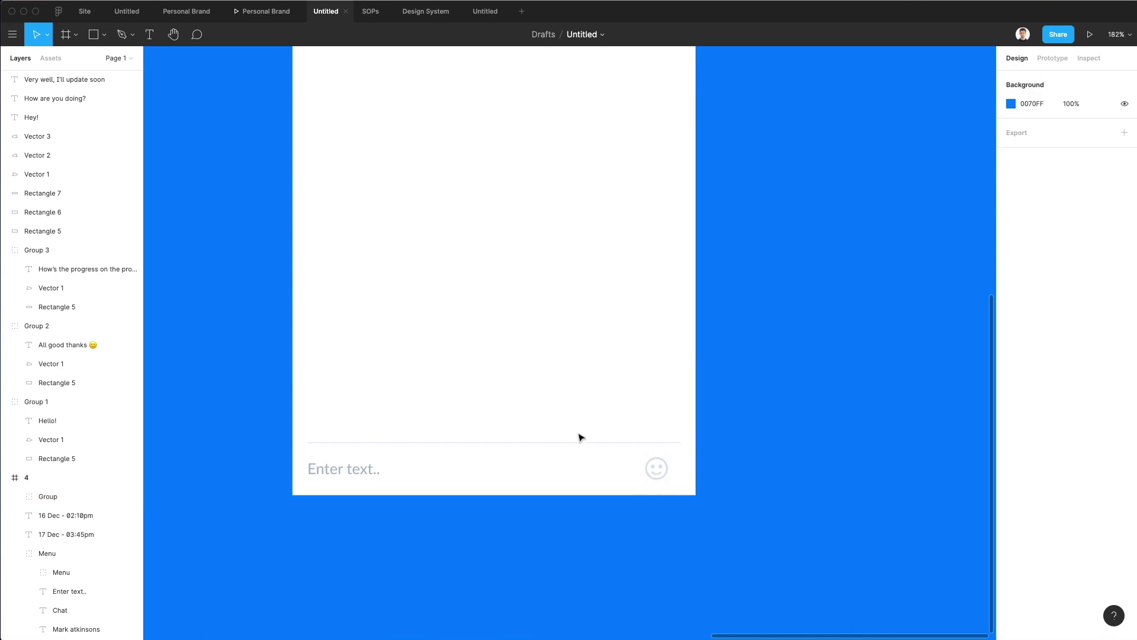
Move the smiley to the right end of the input bar.
{"action": "left_click_drag", "start_coordinate": [661, 472], "coordinate": [676, 470]}
{"action": "left_click", "coordinate": [628, 403]}
{"action": "scroll", "coordinate": [628, 402], "scroll_direction": "down", "scroll_amount": 5}
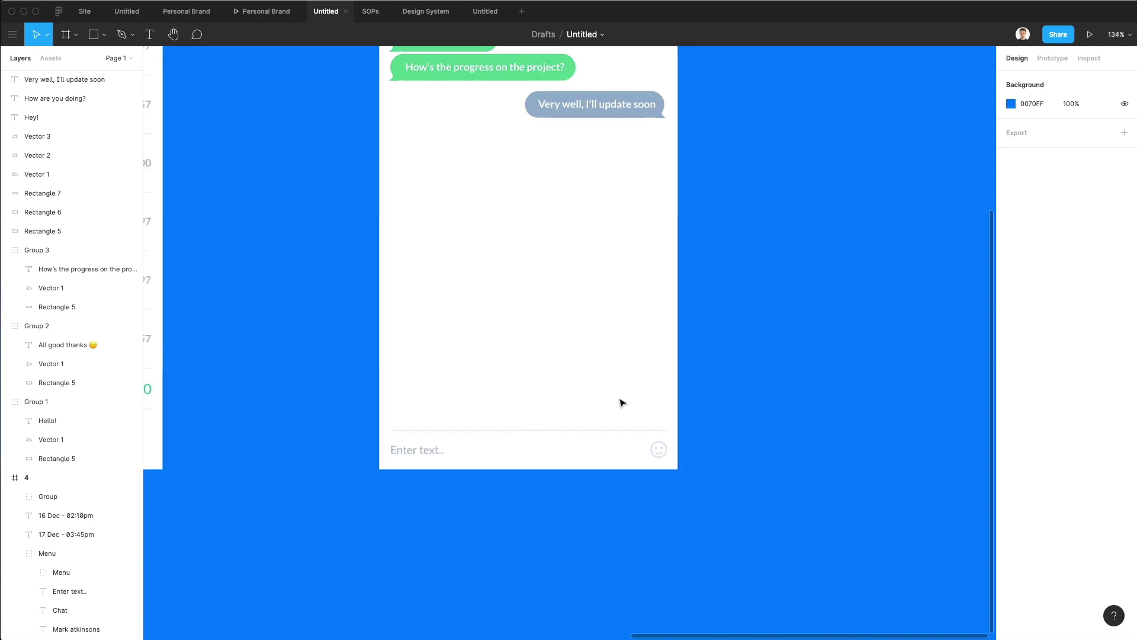
{"action": "scroll", "coordinate": [626, 399], "scroll_direction": "down", "scroll_amount": 4}
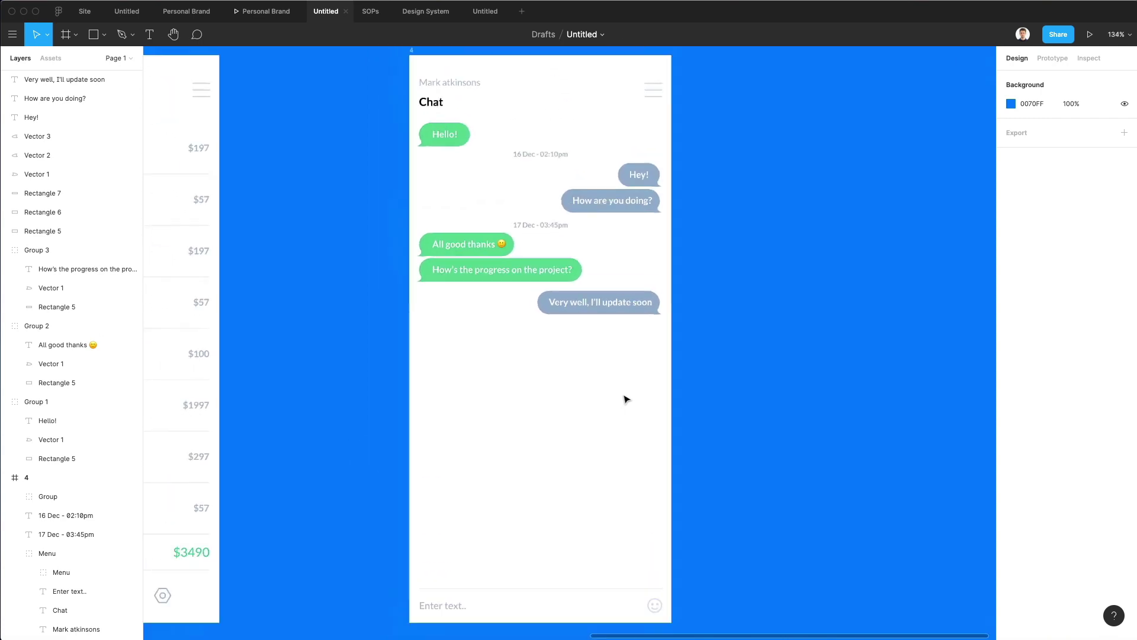
{"action": "scroll", "coordinate": [626, 399], "scroll_direction": "down", "scroll_amount": 1}
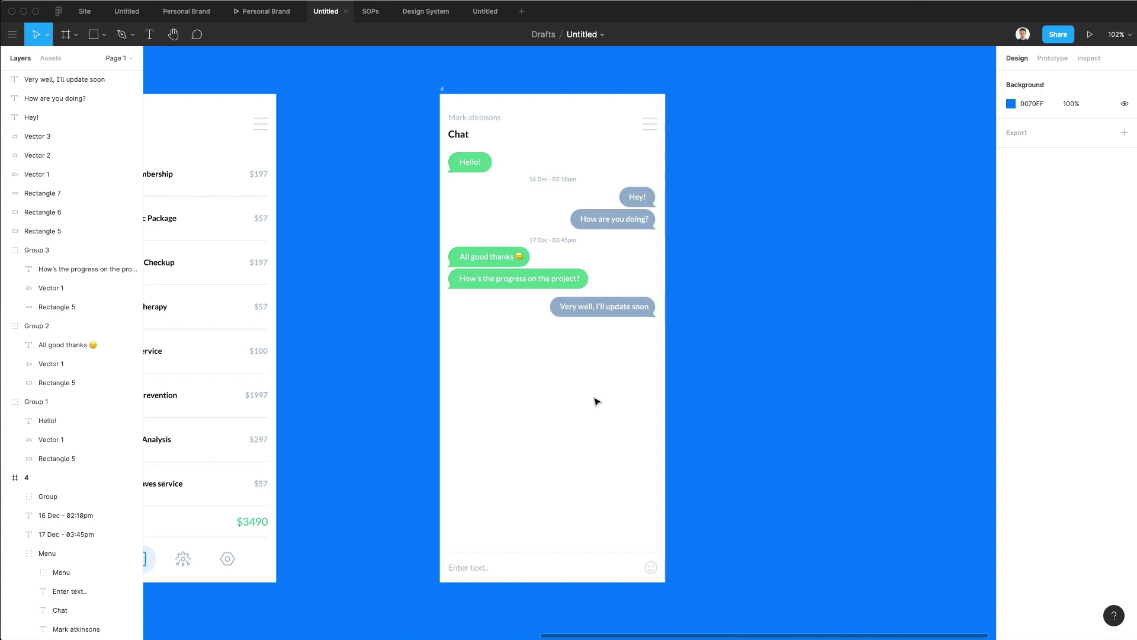
{"action": "scroll", "coordinate": [595, 404], "scroll_direction": "up", "scroll_amount": 5}
Duplicate the two green bubbles below the 'Very well, I'll update soon' bubble.
{"action": "left_click", "coordinate": [341, 137]}
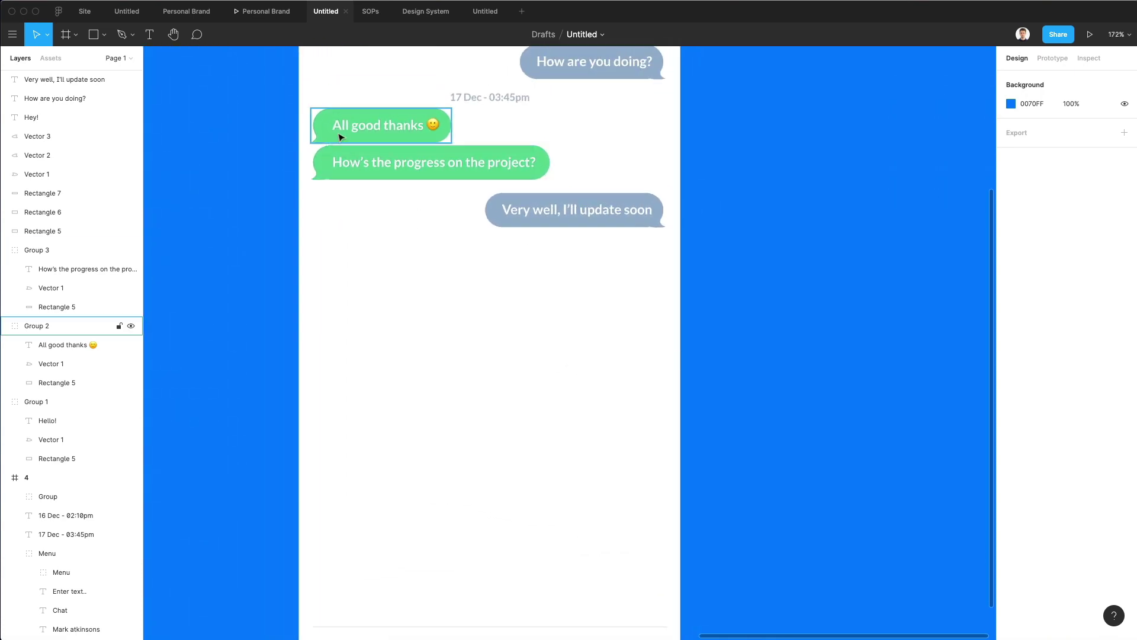
{"action": "left_click_drag", "start_coordinate": [279, 124], "coordinate": [457, 300]}
{"action": "left_click", "coordinate": [504, 346]}
{"action": "scroll", "coordinate": [505, 346], "scroll_direction": "up", "scroll_amount": 5}
{"action": "scroll", "coordinate": [503, 342], "scroll_direction": "down", "scroll_amount": 4}
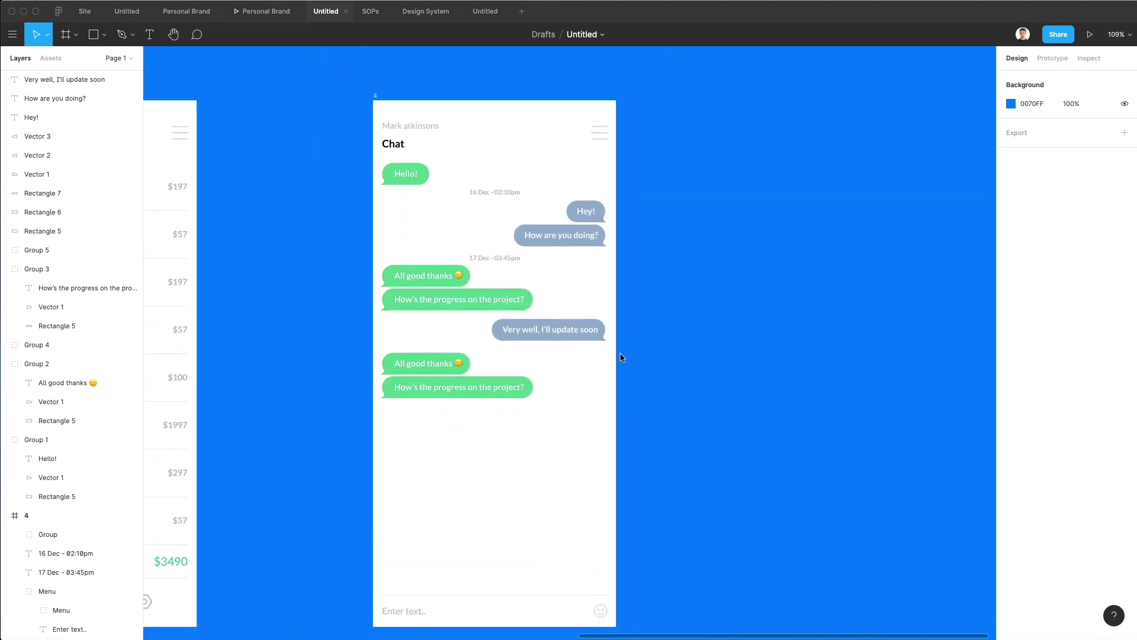
{"action": "scroll", "coordinate": [470, 363], "scroll_direction": "up", "scroll_amount": 5}
Rewrite the upper copied bubble as 'This is perfect!' and narrow its shape to fit.
{"action": "double_click", "coordinate": [372, 374]}
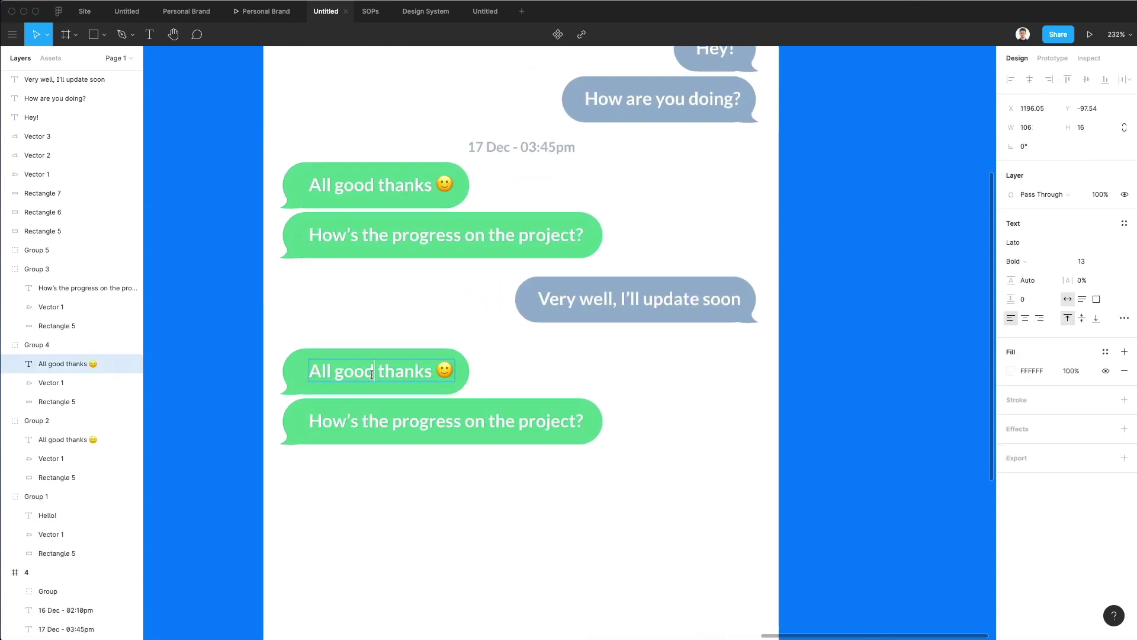
{"action": "triple_click", "coordinate": [372, 374]}
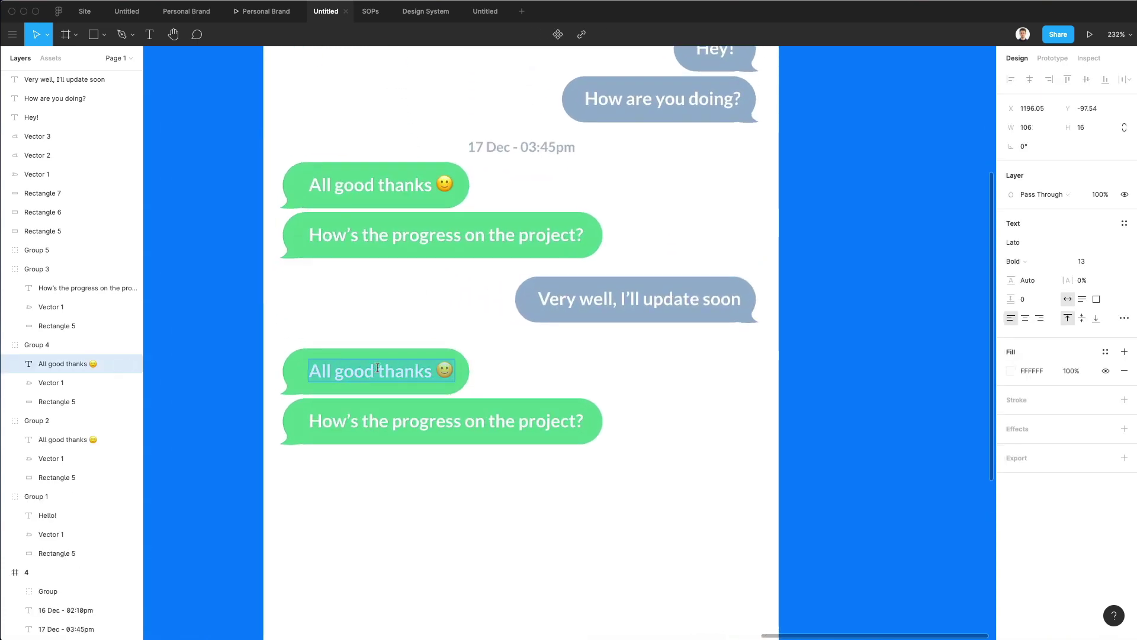
{"action": "type", "text": "This"}
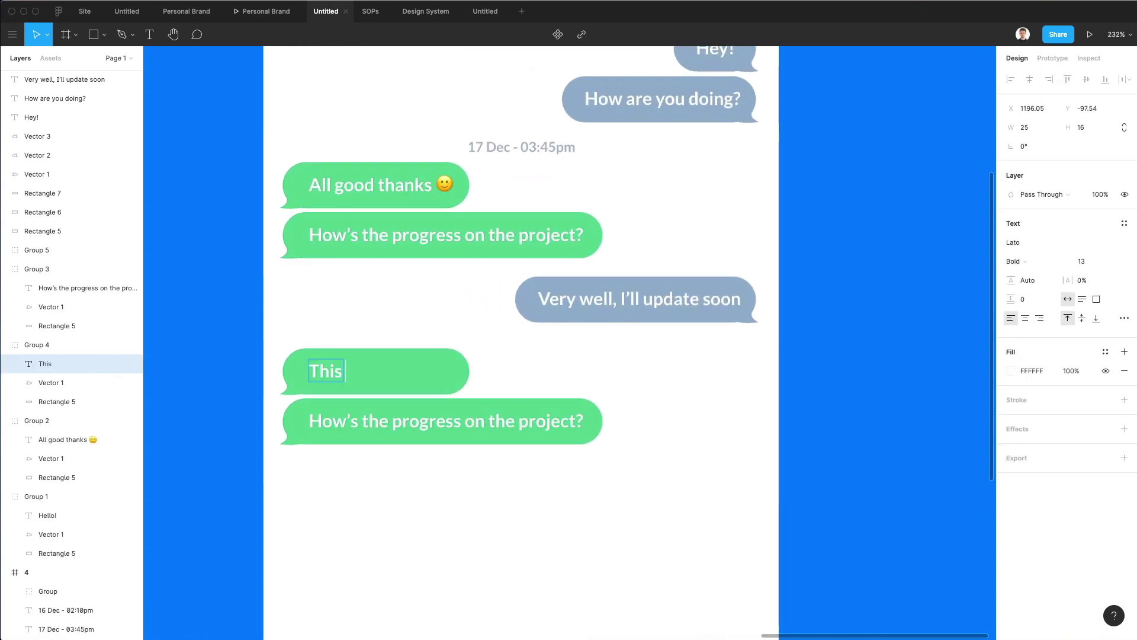
{"action": "type", "text": " is perfect"}
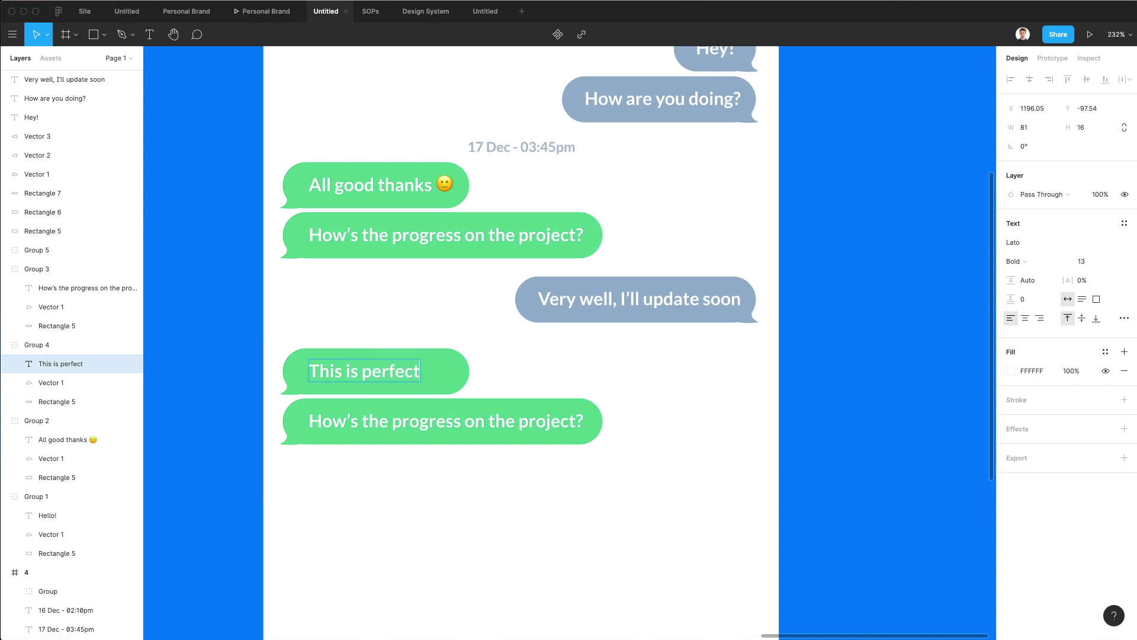
{"action": "type", "text": "!"}
{"action": "left_click", "coordinate": [451, 371]}
{"action": "left_click_drag", "start_coordinate": [468, 372], "coordinate": [445, 371]}
Retype the lower bubble as 'Keep me posted once the updates are pushed' and widen it.
{"action": "double_click", "coordinate": [435, 419]}
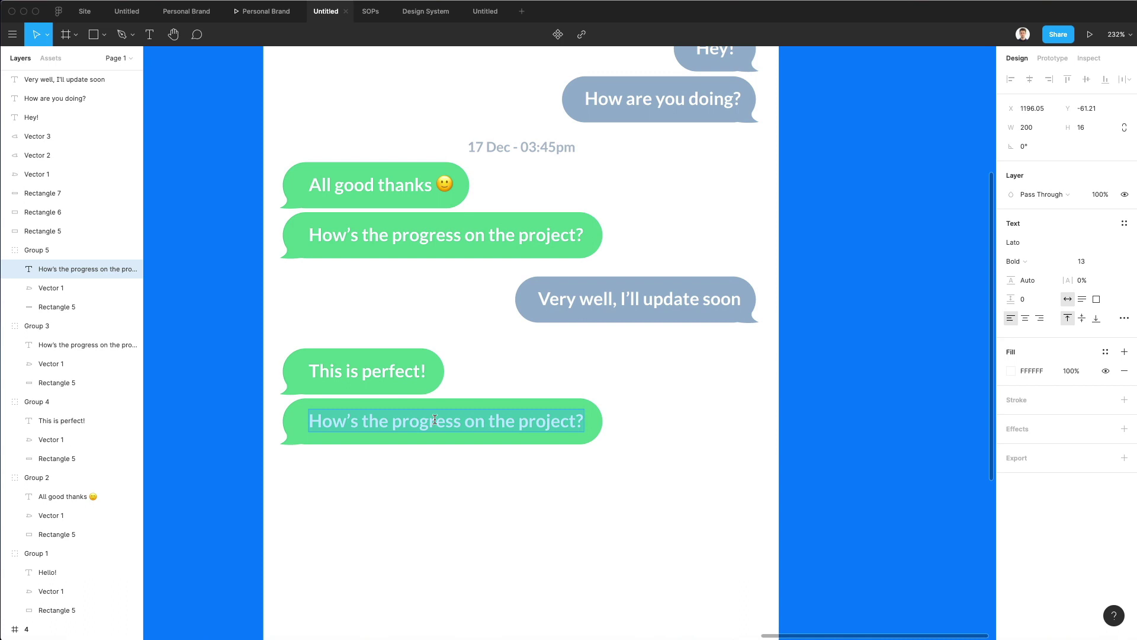
{"action": "type", "text": "Keep"}
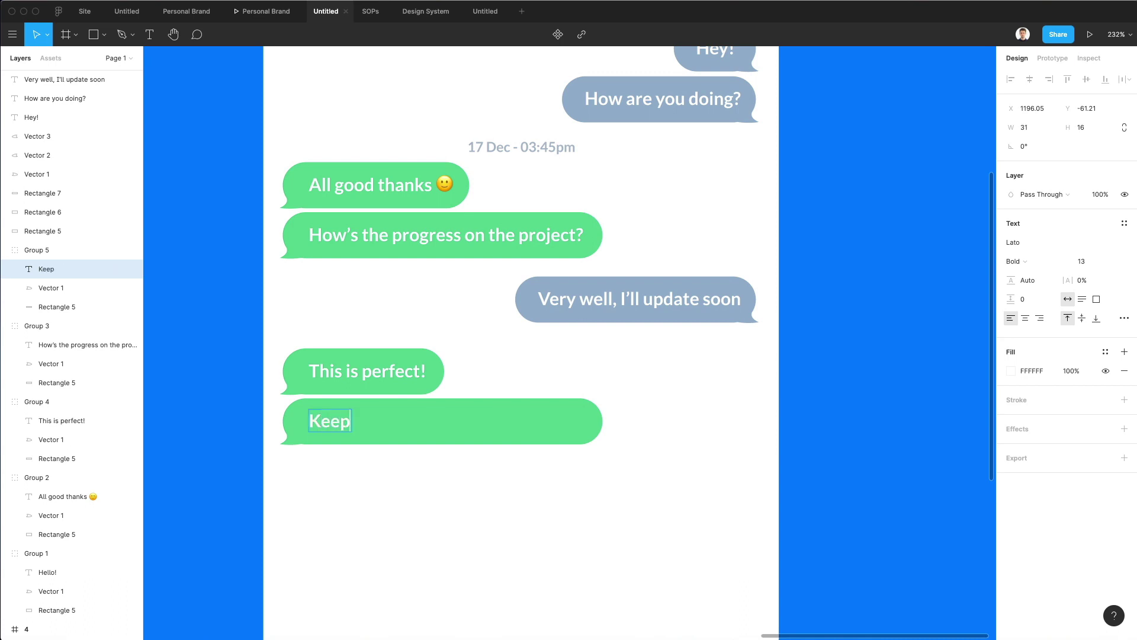
{"action": "type", "text": " me posted"}
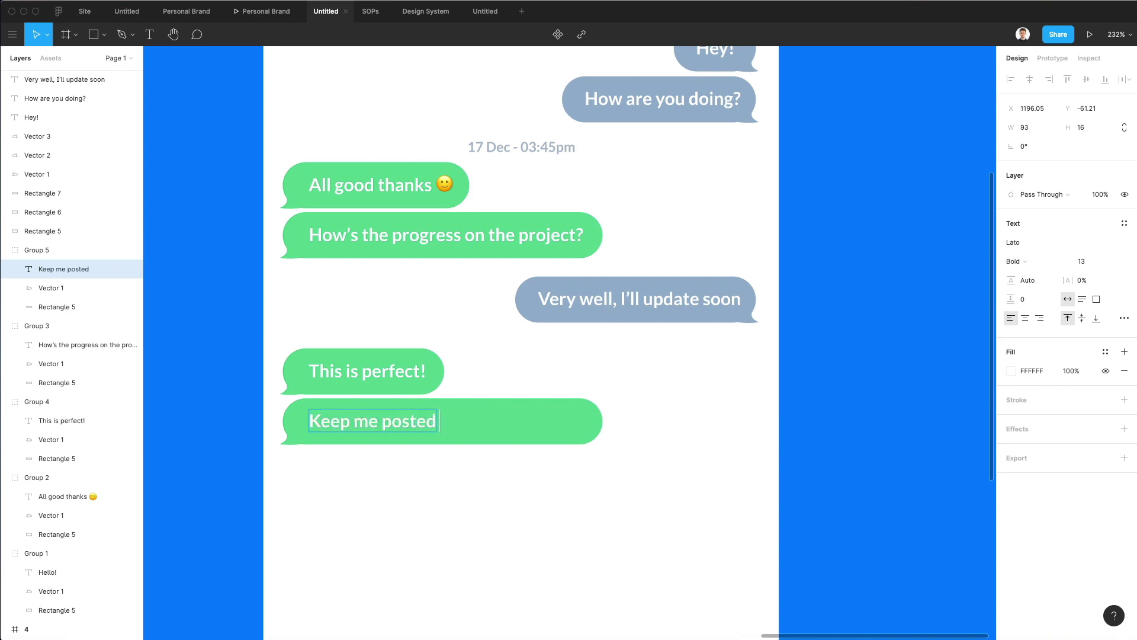
{"action": "type", "text": " once the updates"}
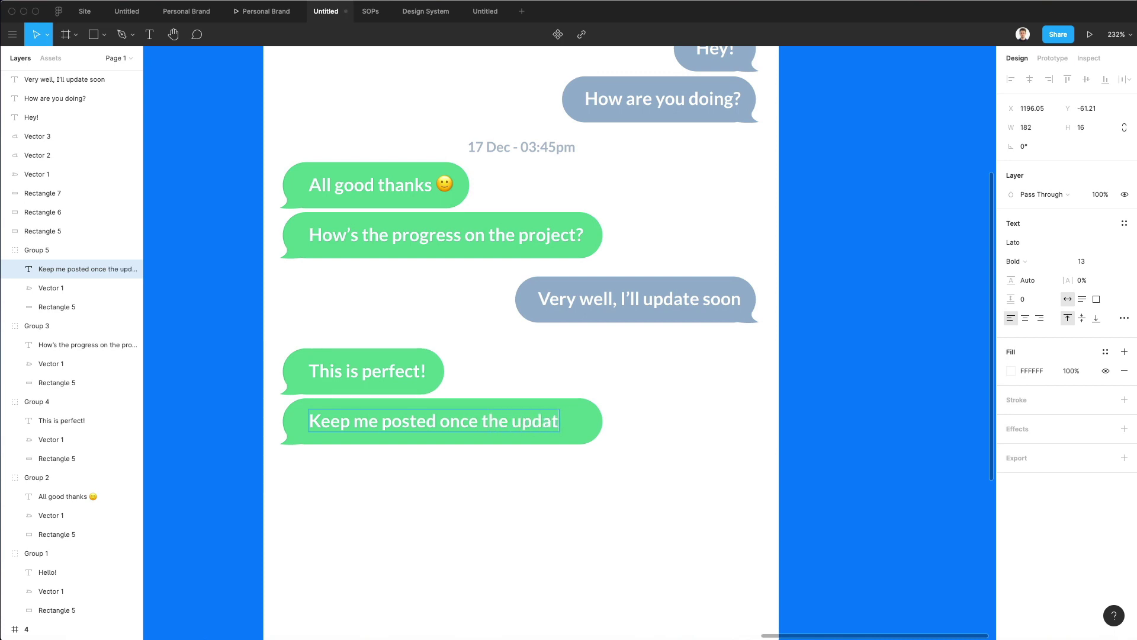
{"action": "type", "text": "s has"}
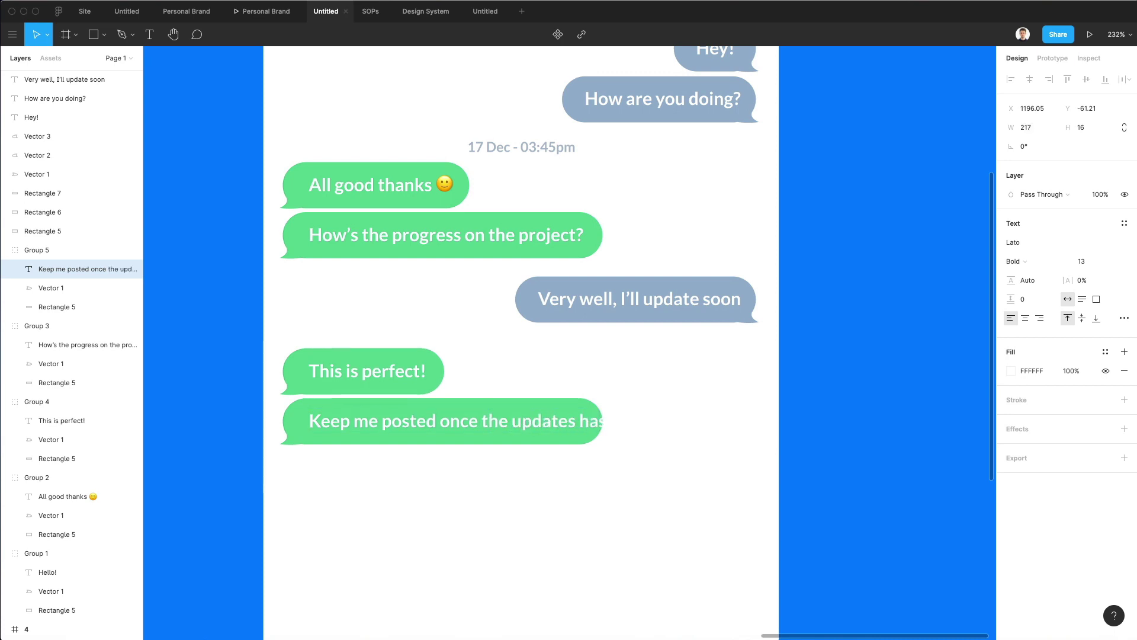
{"action": "key", "text": "BackSpace"}
{"action": "key", "text": "BackSpace"}
{"action": "type", "text": "are"}
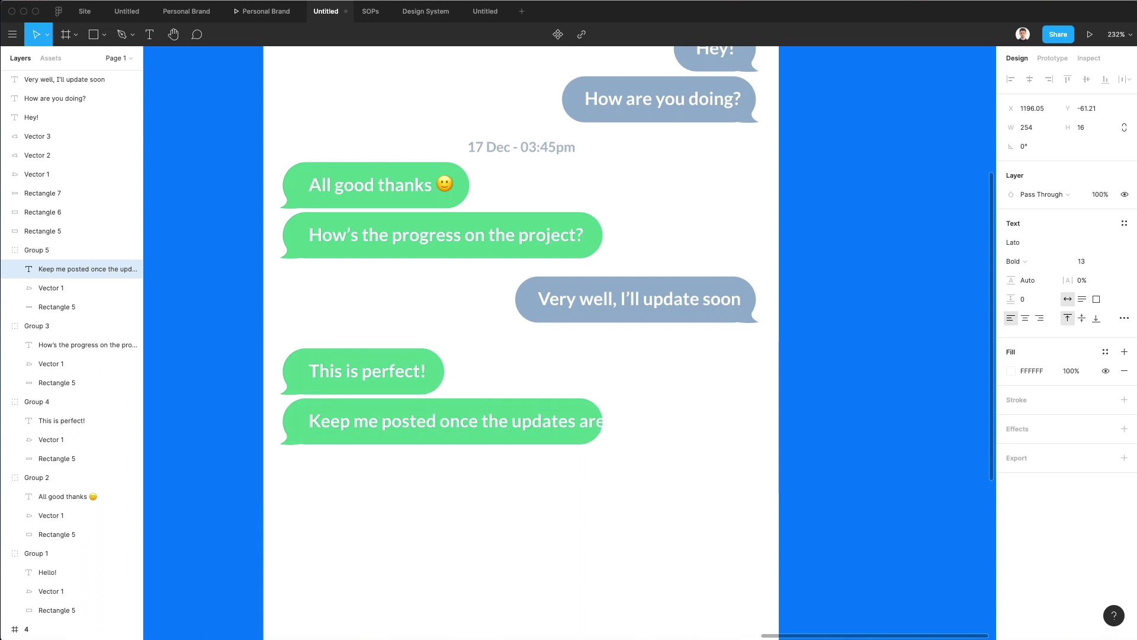
{"action": "key", "text": "ctrl+super+space"}
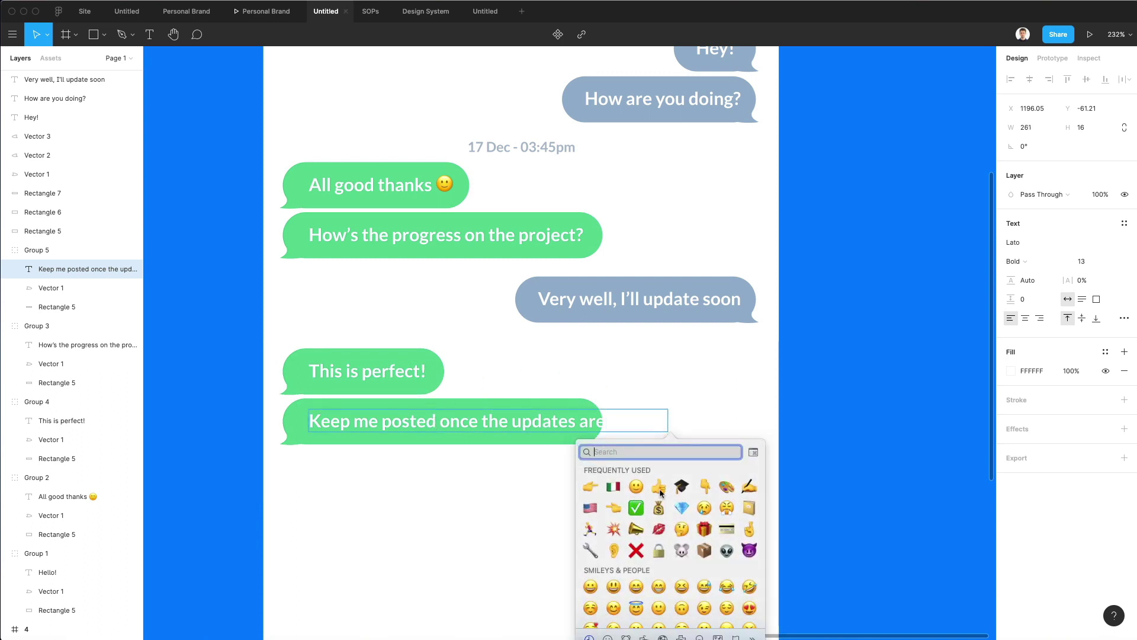
{"action": "key", "text": "Escape"}
{"action": "left_click", "coordinate": [501, 402]}
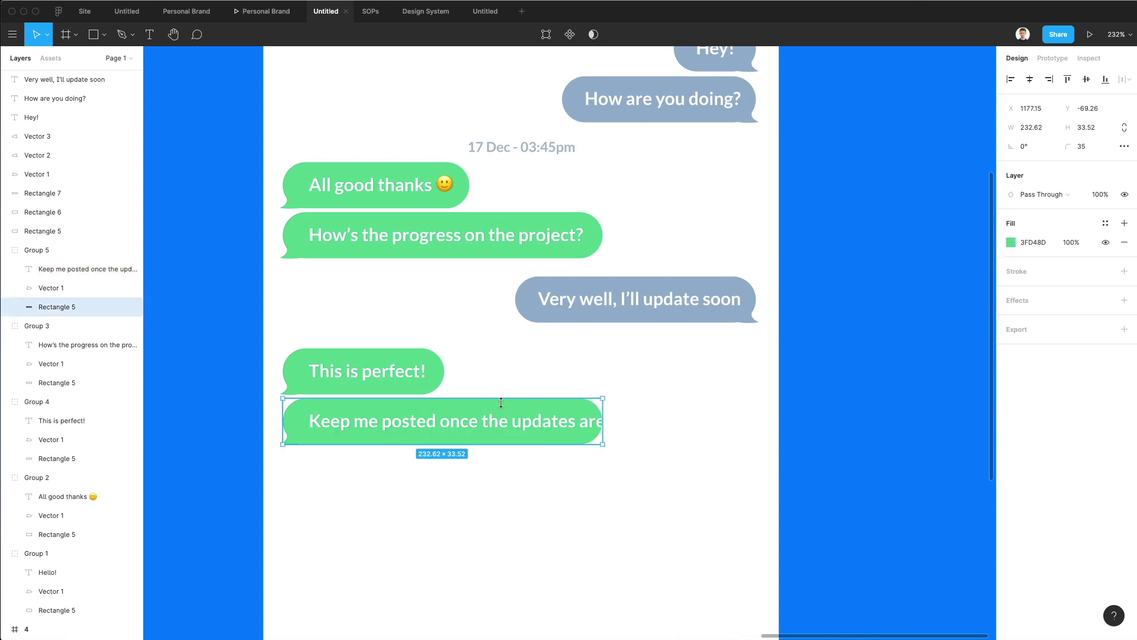
{"action": "left_click_drag", "start_coordinate": [603, 433], "coordinate": [702, 428]}
Add a 👍 emoji after 'pushed' and stretch the bubble to 303.52 to fit.
{"action": "double_click", "coordinate": [652, 426]}
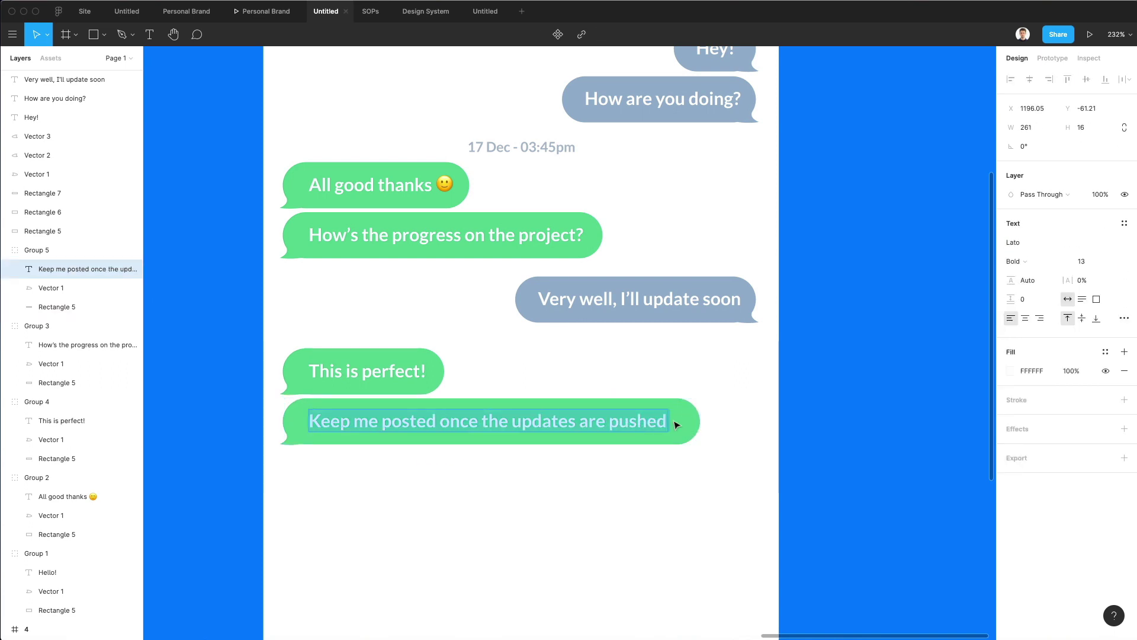
{"action": "key", "text": "Right"}
{"action": "key", "text": "ctrl+super+space"}
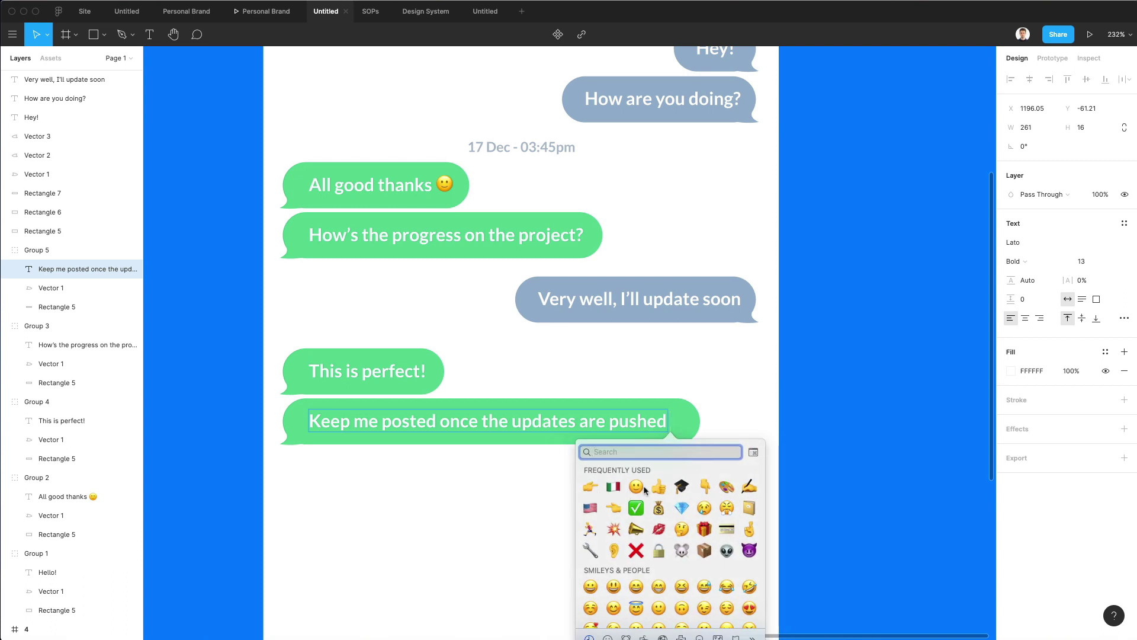
{"action": "left_click", "coordinate": [659, 487]}
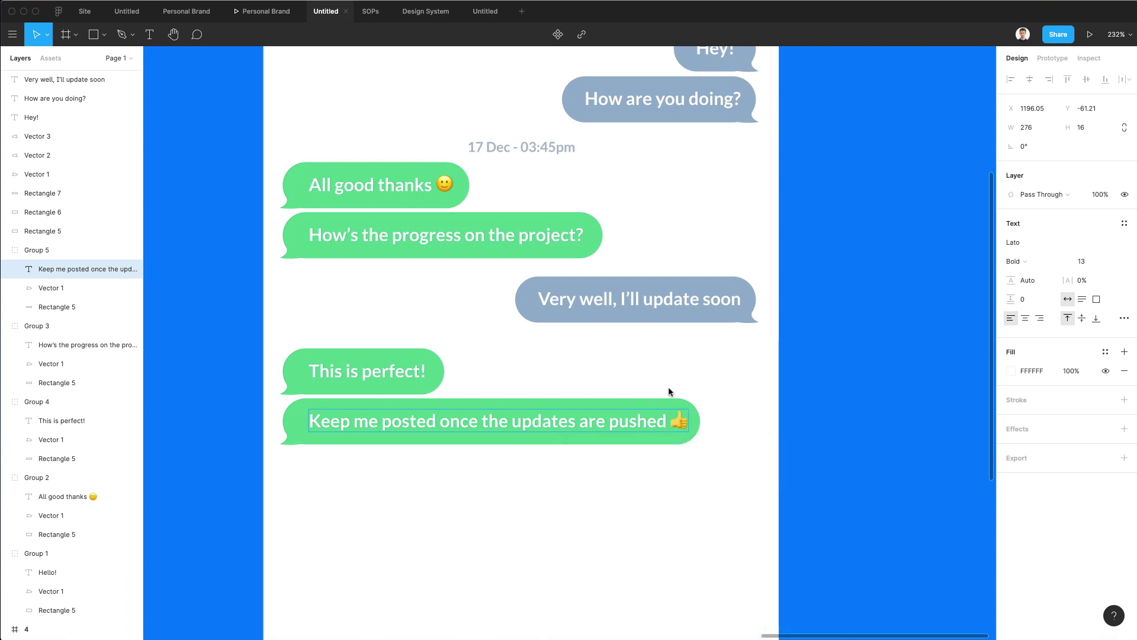
{"action": "key", "text": "Escape"}
{"action": "left_click", "coordinate": [684, 413]}
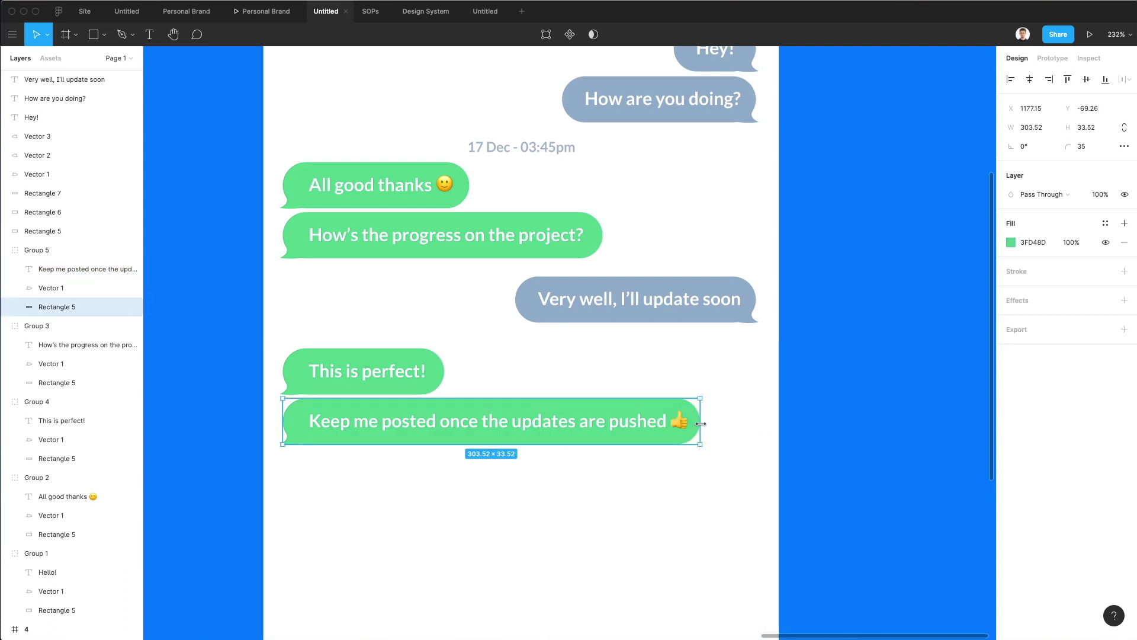
{"action": "left_click_drag", "start_coordinate": [701, 424], "coordinate": [707, 425]}
Duplicate the 'Very well' reply bubble below the last green bubble with a 13 px gap.
{"action": "left_click", "coordinate": [745, 425]}
{"action": "scroll", "coordinate": [746, 424], "scroll_direction": "down", "scroll_amount": 5}
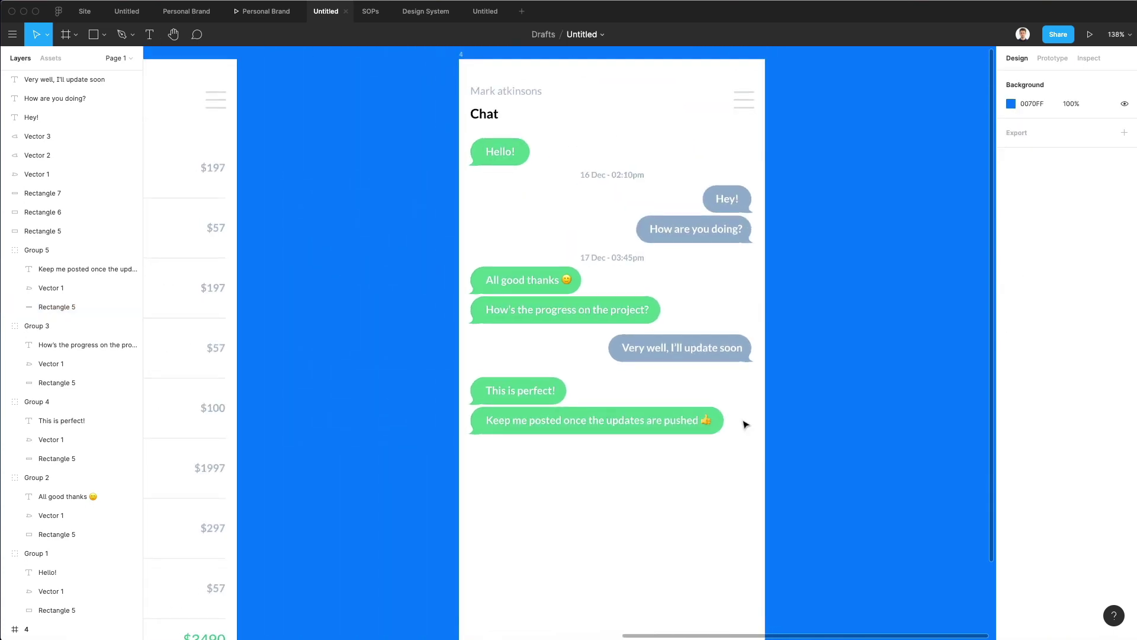
{"action": "scroll", "coordinate": [745, 424], "scroll_direction": "down", "scroll_amount": 3}
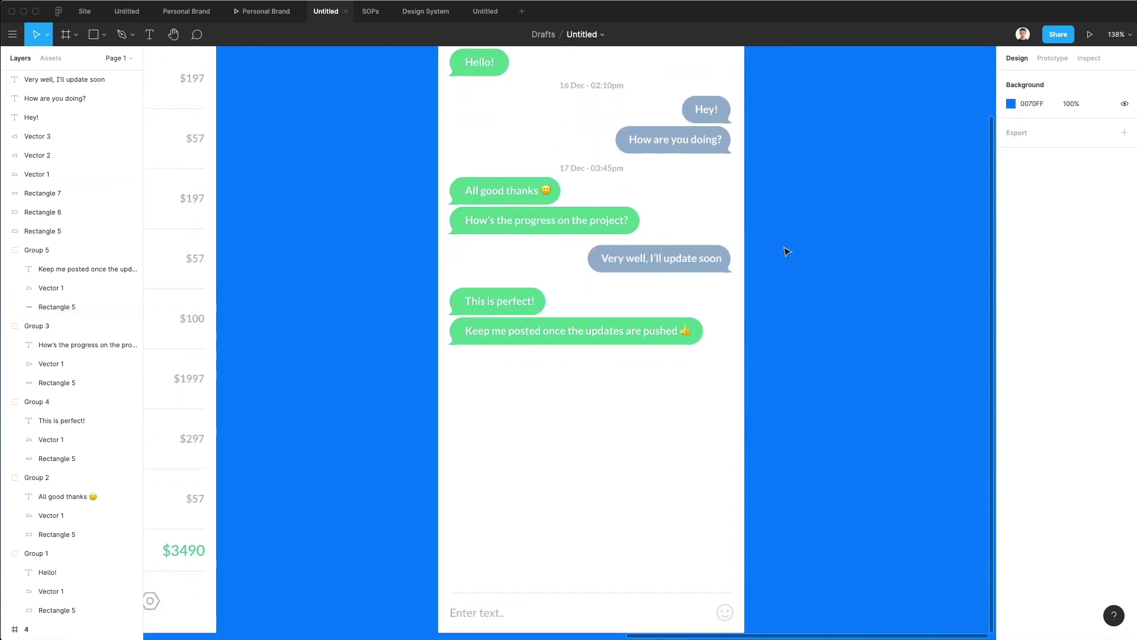
{"action": "left_click_drag", "start_coordinate": [788, 252], "coordinate": [644, 378]}
{"action": "left_click", "coordinate": [533, 359]}
{"action": "left_click_drag", "start_coordinate": [533, 359], "coordinate": [693, 406]}
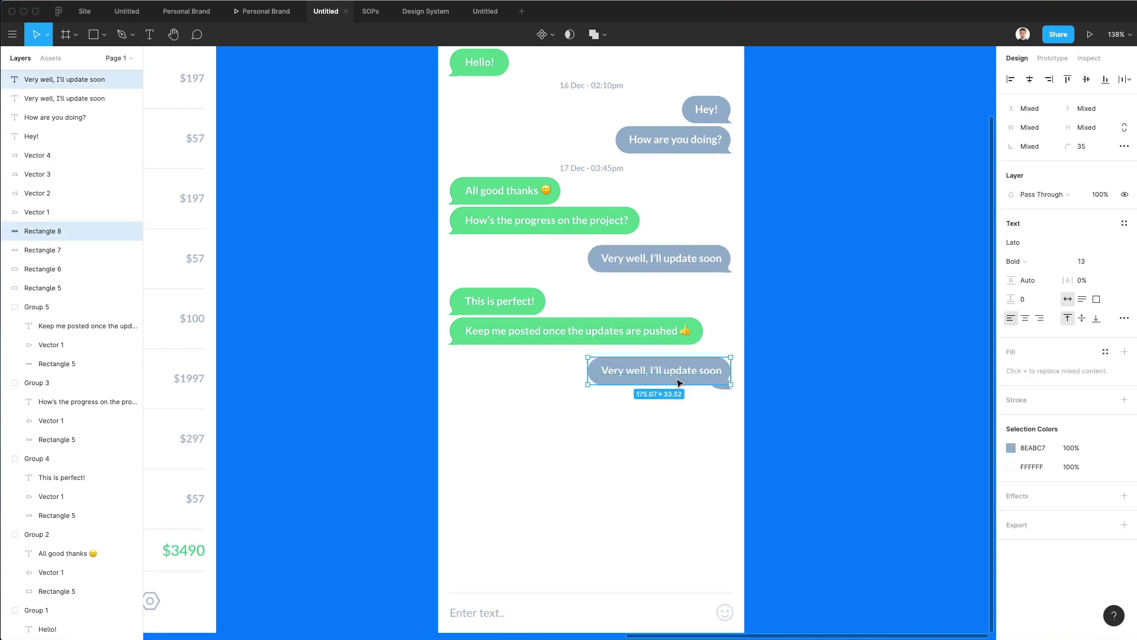
{"action": "left_click_drag", "start_coordinate": [651, 374], "coordinate": [652, 371]}
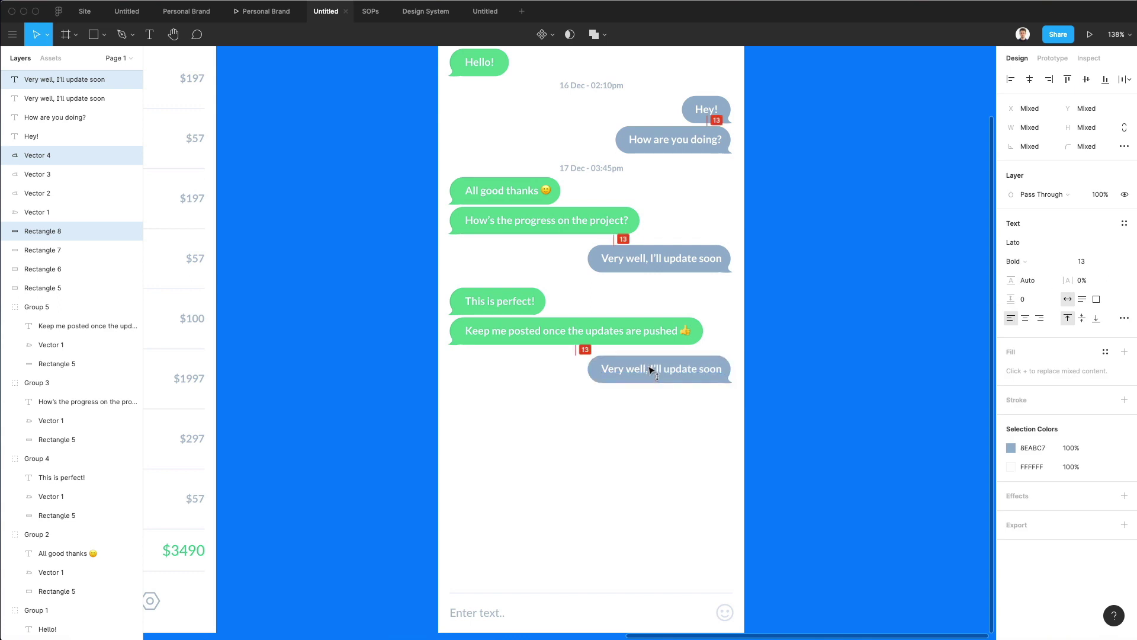
Retype the copied reply as 'Sure thing, will do'.
{"action": "double_click", "coordinate": [652, 370]}
{"action": "double_click", "coordinate": [652, 371]}
{"action": "type", "text": "A"}
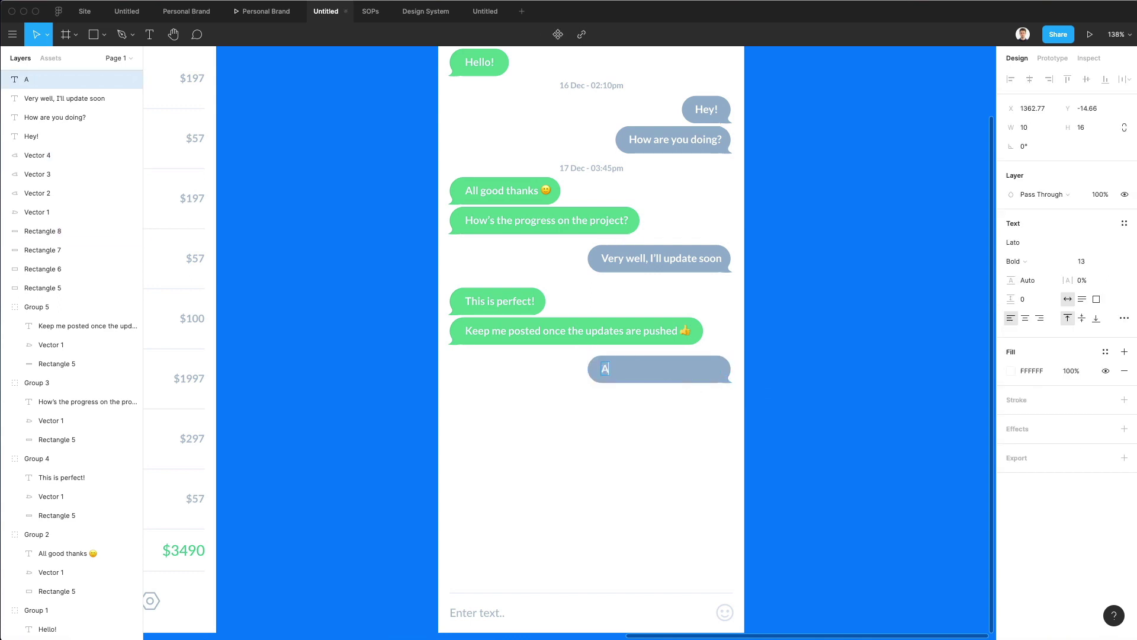
{"action": "key", "text": "BackSpace"}
{"action": "type", "text": "Sure thing, will do"}
Append a 💪 emoji and shift the reply text right inside its bubble.
{"action": "key", "text": "ctrl+super+space"}
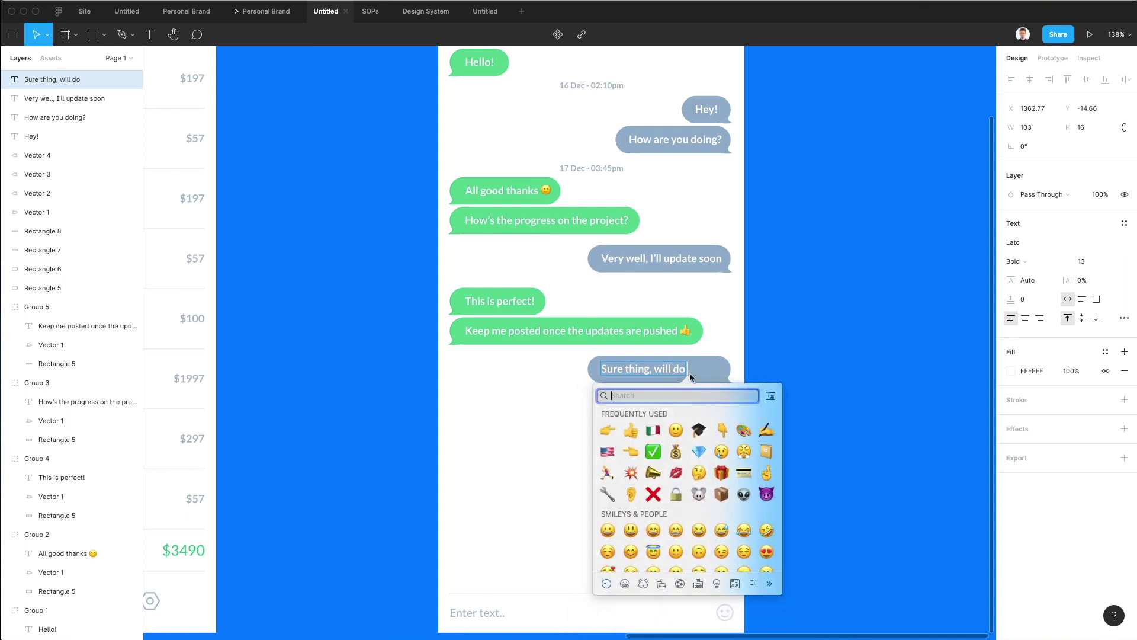
{"action": "scroll", "coordinate": [718, 446], "scroll_direction": "down", "scroll_amount": 10}
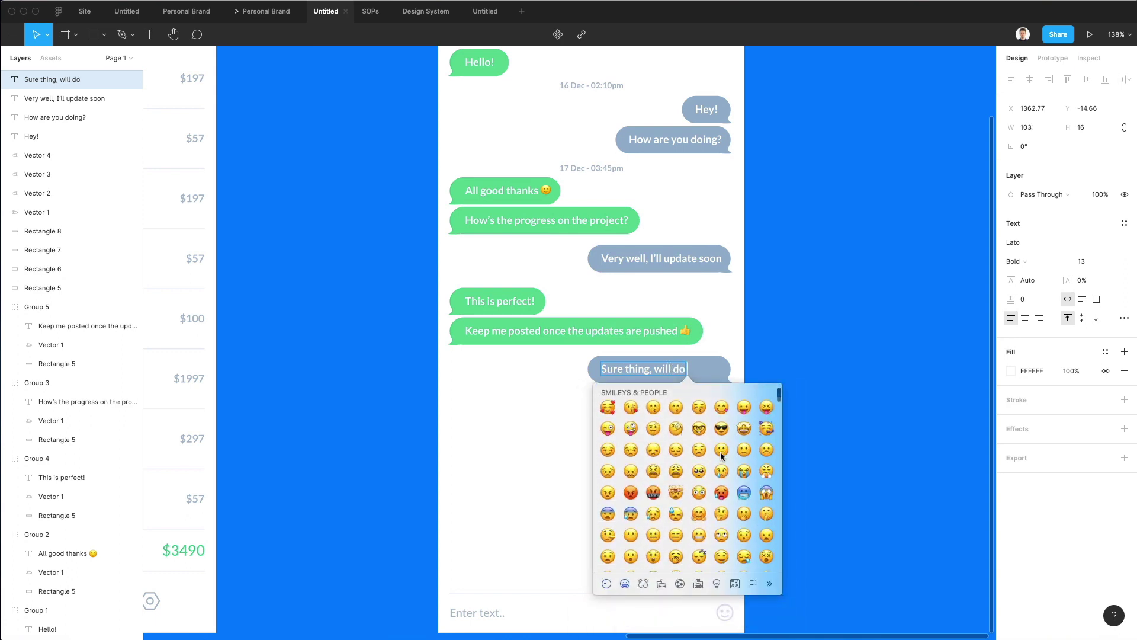
{"action": "scroll", "coordinate": [722, 455], "scroll_direction": "down", "scroll_amount": 5}
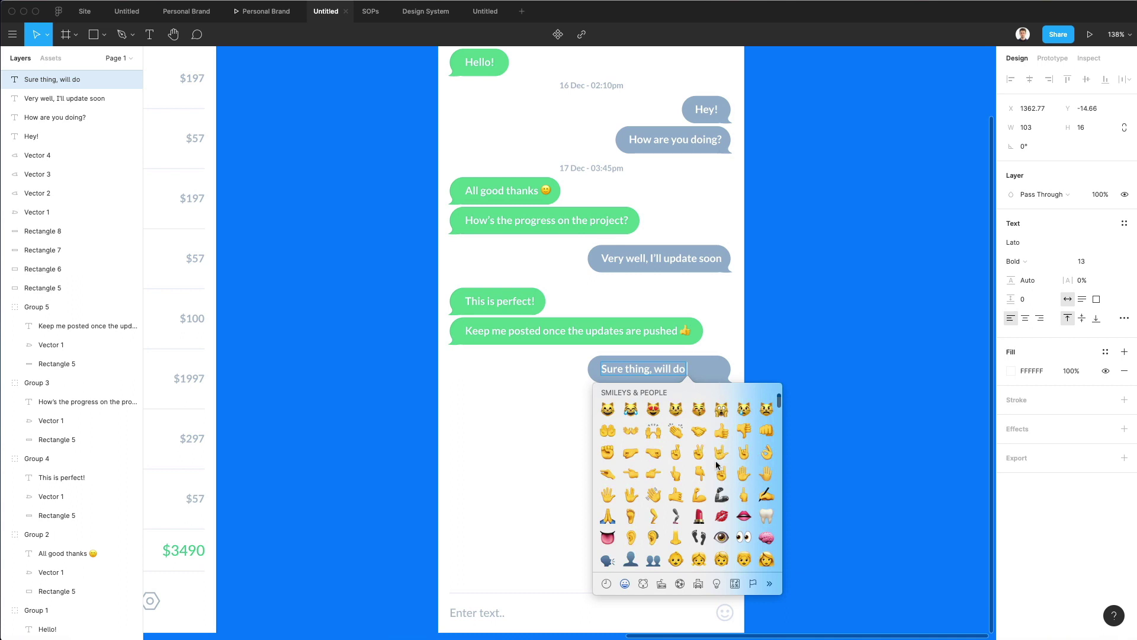
{"action": "left_click", "coordinate": [699, 494]}
{"action": "key", "text": "Escape"}
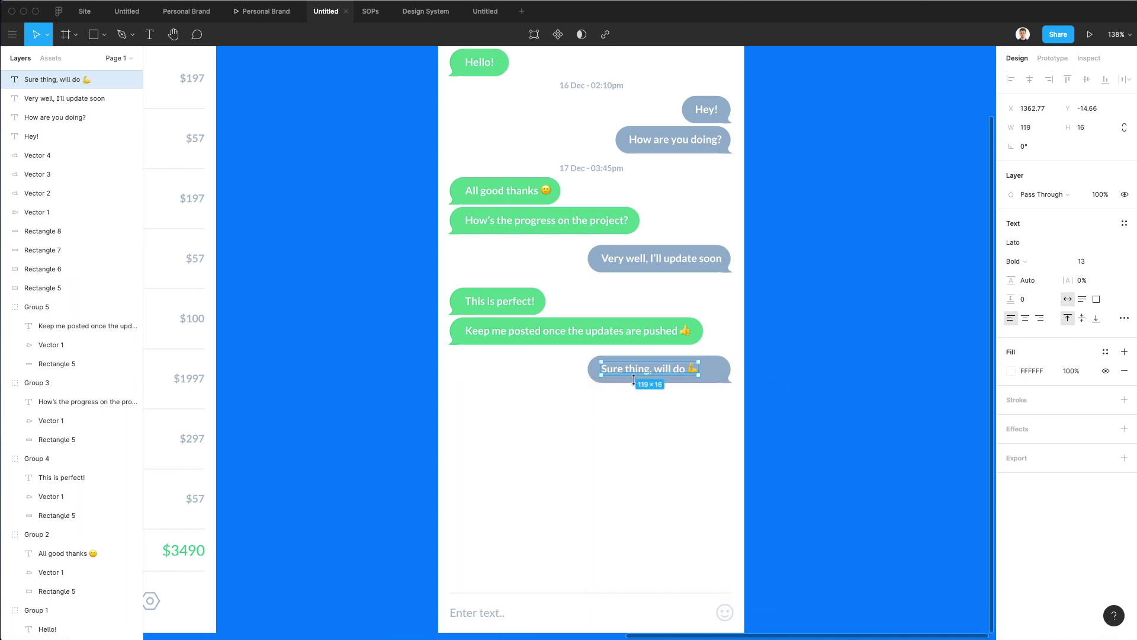
{"action": "left_click_drag", "start_coordinate": [634, 380], "coordinate": [608, 369]}
{"action": "left_click", "coordinate": [605, 368]}
{"action": "left_click", "coordinate": [578, 409]}
{"action": "scroll", "coordinate": [579, 408], "scroll_direction": "down", "scroll_amount": 3}
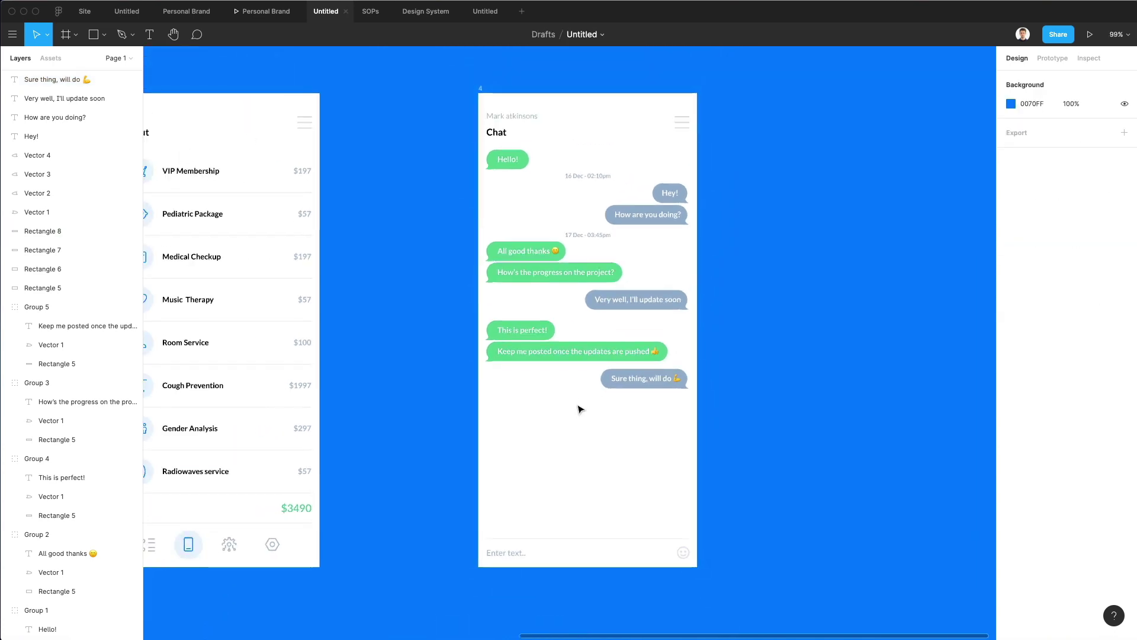
{"action": "scroll", "coordinate": [580, 407], "scroll_direction": "up", "scroll_amount": 3}
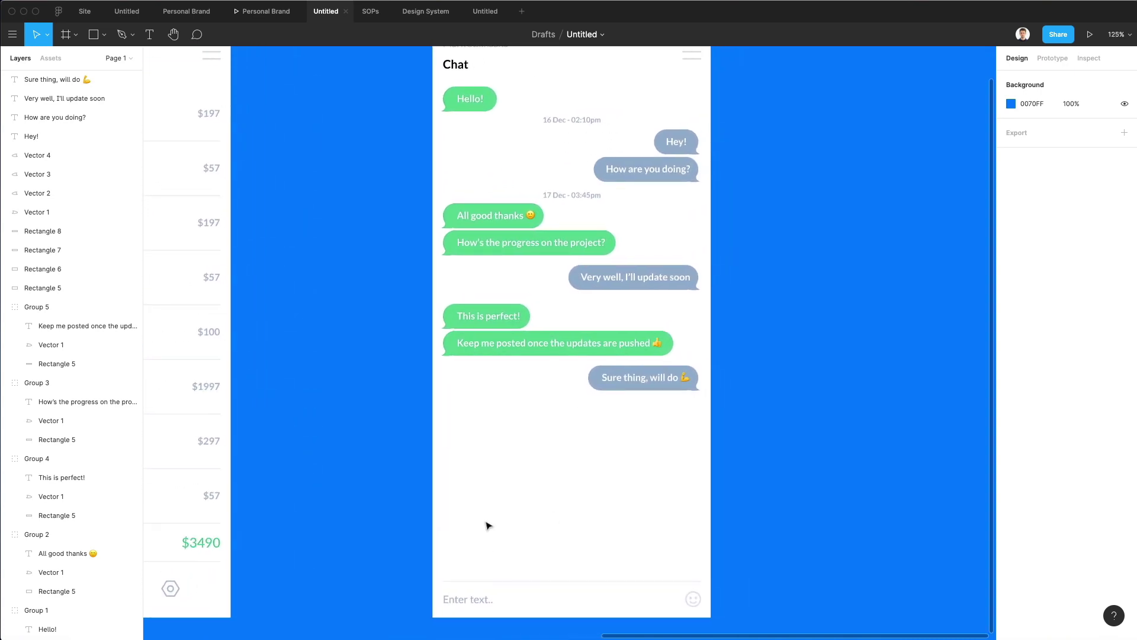
{"action": "scroll", "coordinate": [490, 524], "scroll_direction": "up", "scroll_amount": 3}
{"action": "scroll", "coordinate": [492, 524], "scroll_direction": "down", "scroll_amount": 2}
{"action": "scroll", "coordinate": [490, 524], "scroll_direction": "down", "scroll_amount": 2}
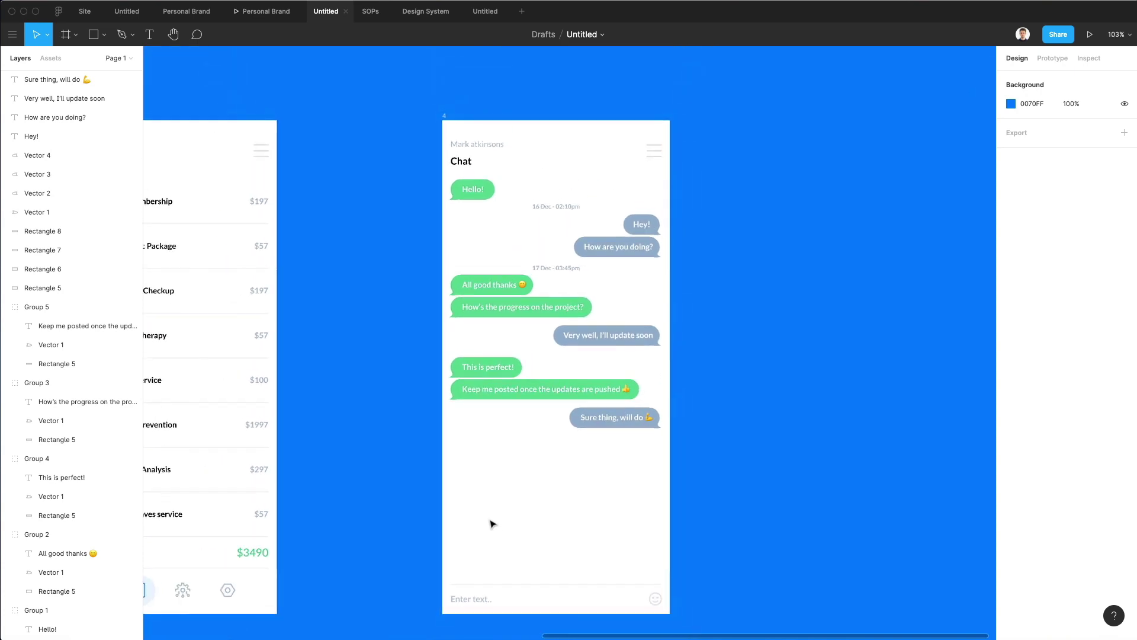
{"action": "scroll", "coordinate": [490, 524], "scroll_direction": "down", "scroll_amount": 1}
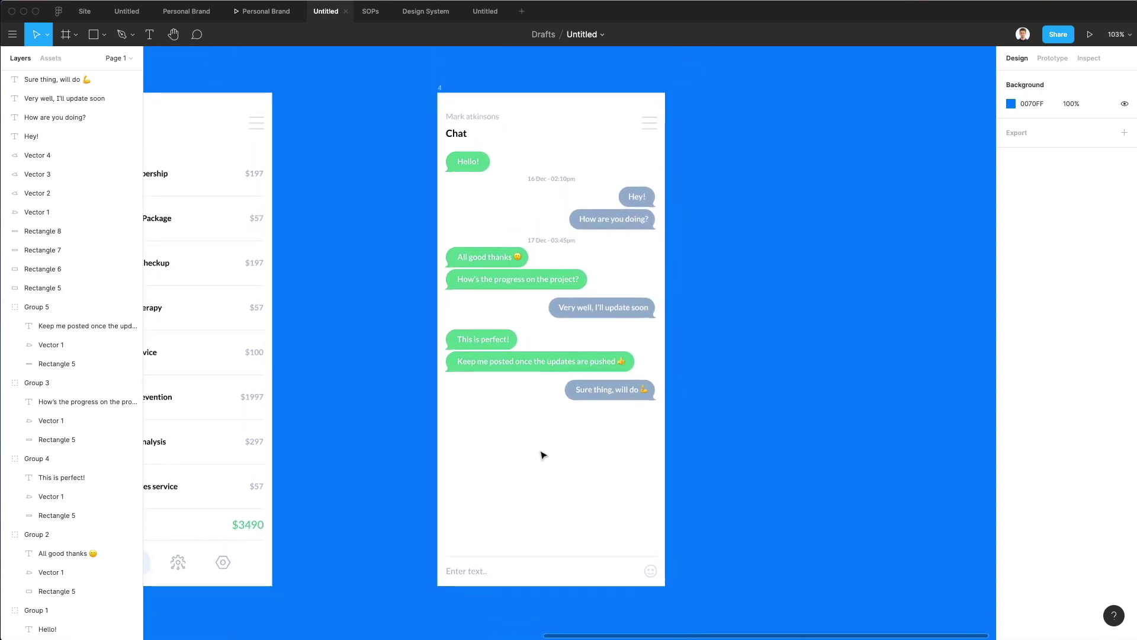
{"action": "scroll", "coordinate": [542, 455], "scroll_direction": "left", "scroll_amount": 1}
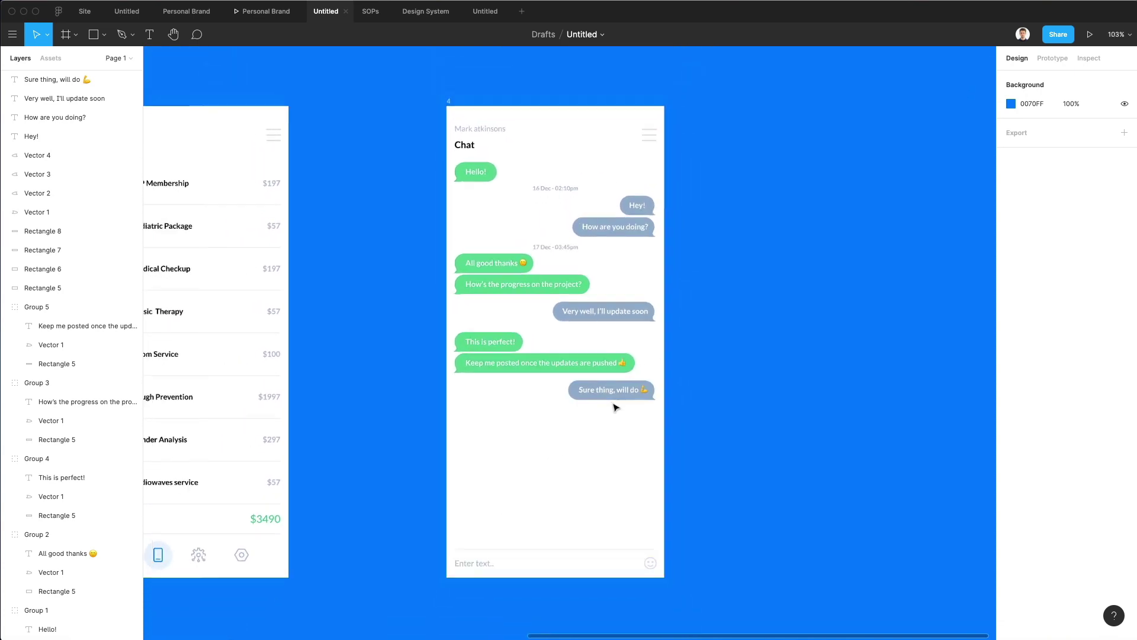
{"action": "scroll", "coordinate": [611, 408], "scroll_direction": "up", "scroll_amount": 2}
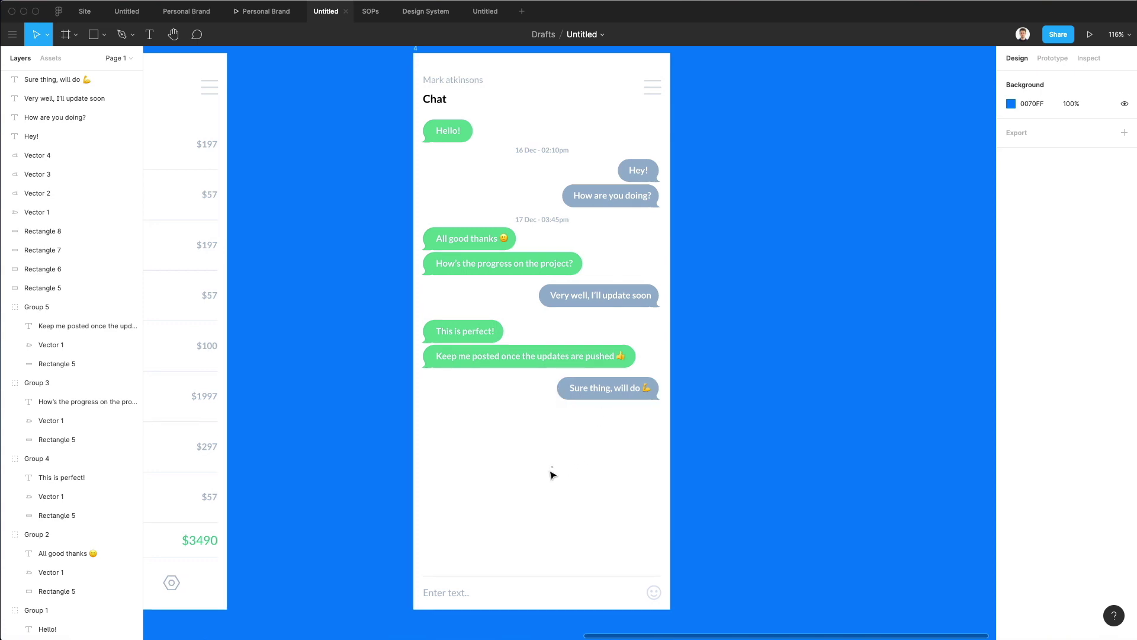
{"action": "scroll", "coordinate": [545, 474], "scroll_direction": "up", "scroll_amount": 2}
{"action": "scroll", "coordinate": [518, 481], "scroll_direction": "left", "scroll_amount": 1}
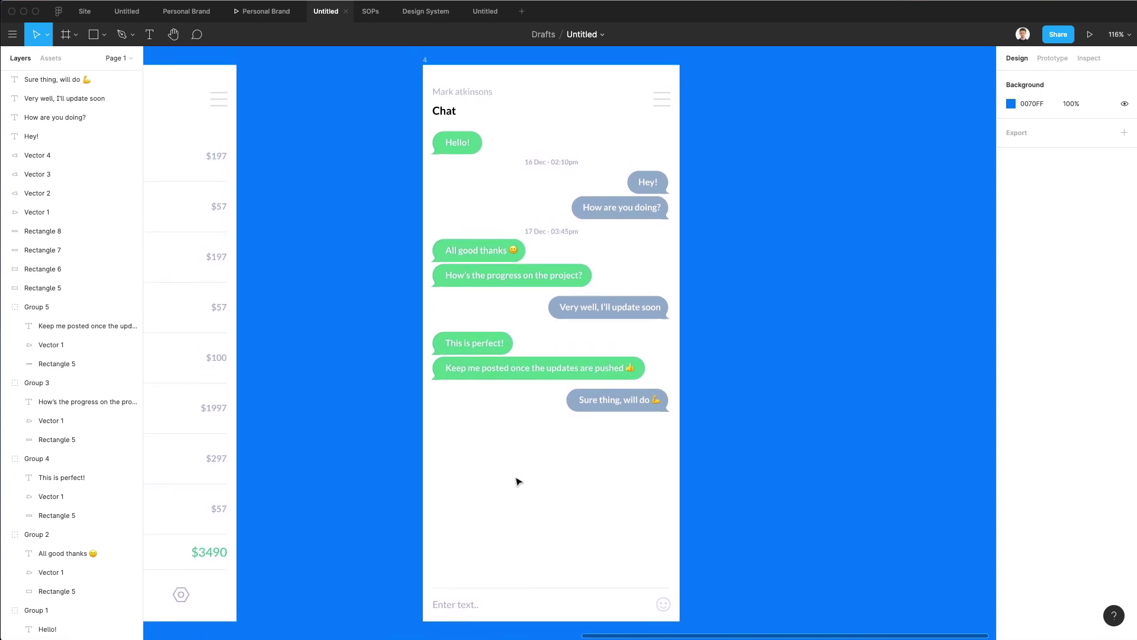